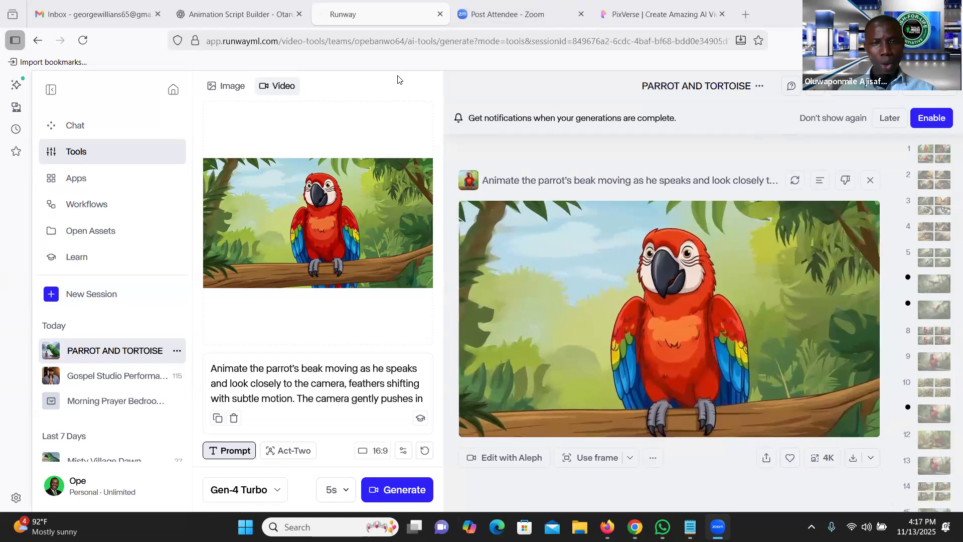
# Copy the Scene 1, Shot 1 narration "In the heart of a bright green forest..." from the ChatGPT animation script into the empty Notepad document
pyautogui.click(218, 4)
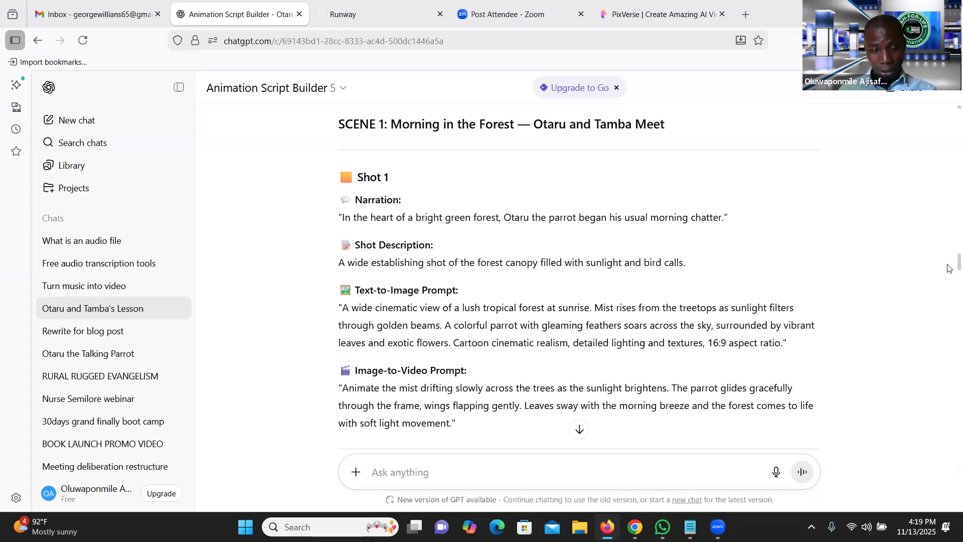
pyautogui.scroll(-1, 950, 268)
pyautogui.scroll(1, 950, 273)
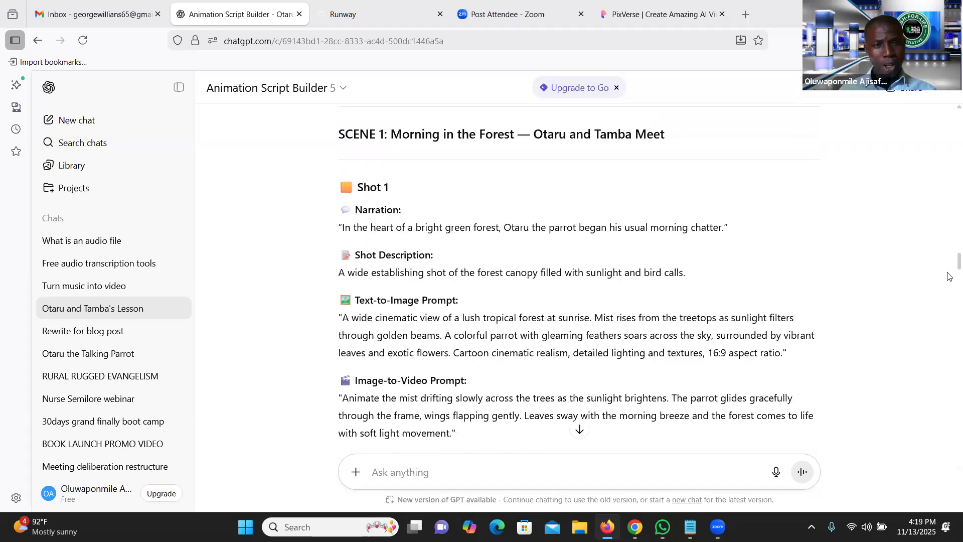
pyautogui.scroll(-4, 949, 276)
pyautogui.scroll(2, 950, 272)
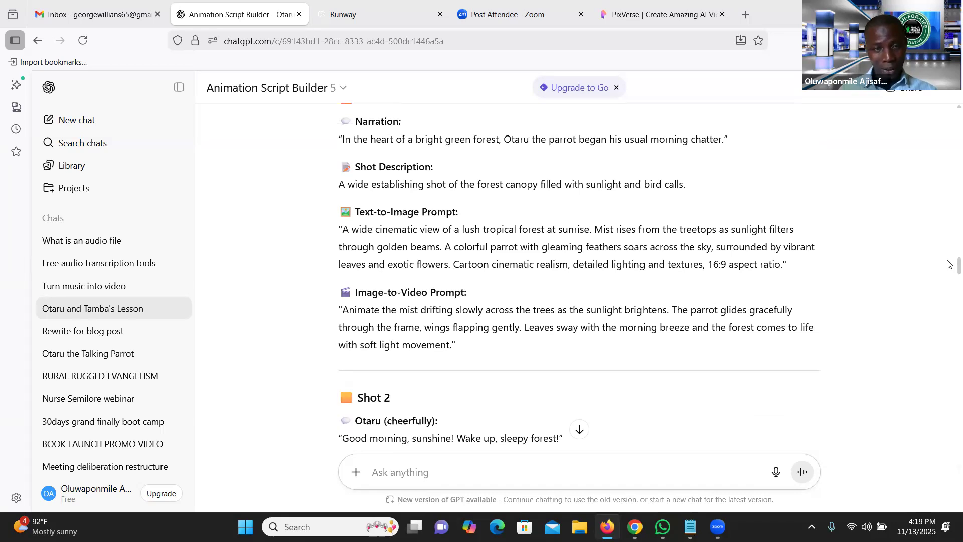
pyautogui.scroll(1, 949, 265)
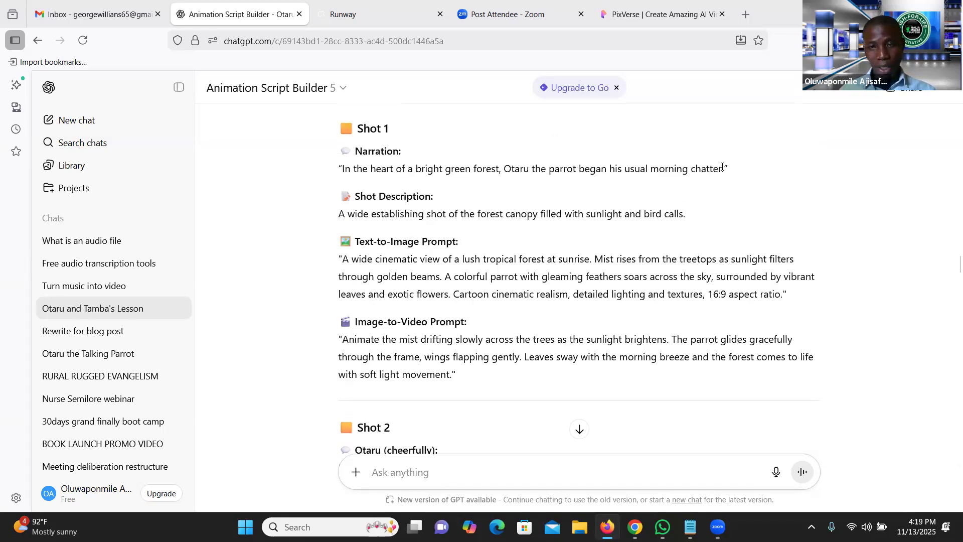
pyautogui.moveTo(722, 168); pyautogui.dragTo(343, 170)
pyautogui.hotkey('ctrl', 'c')
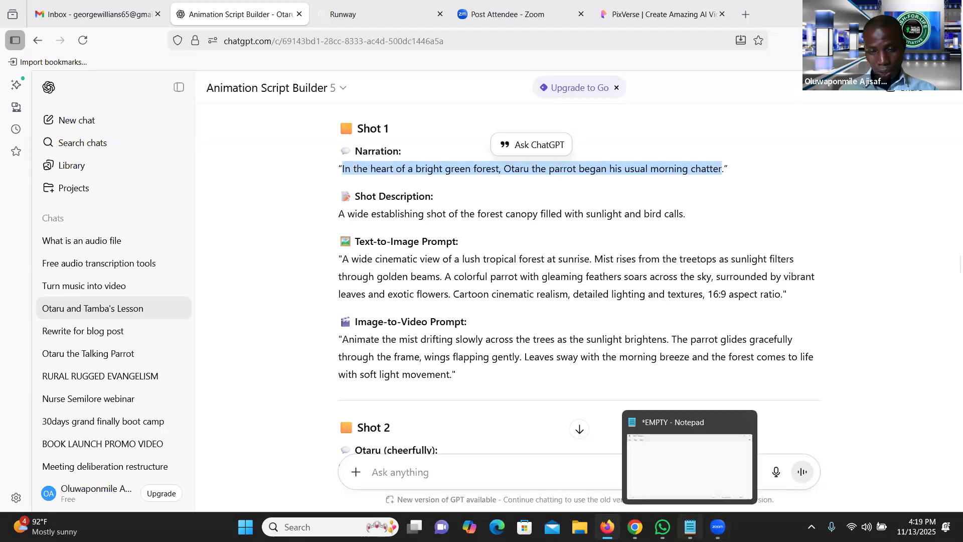
pyautogui.click(690, 527)
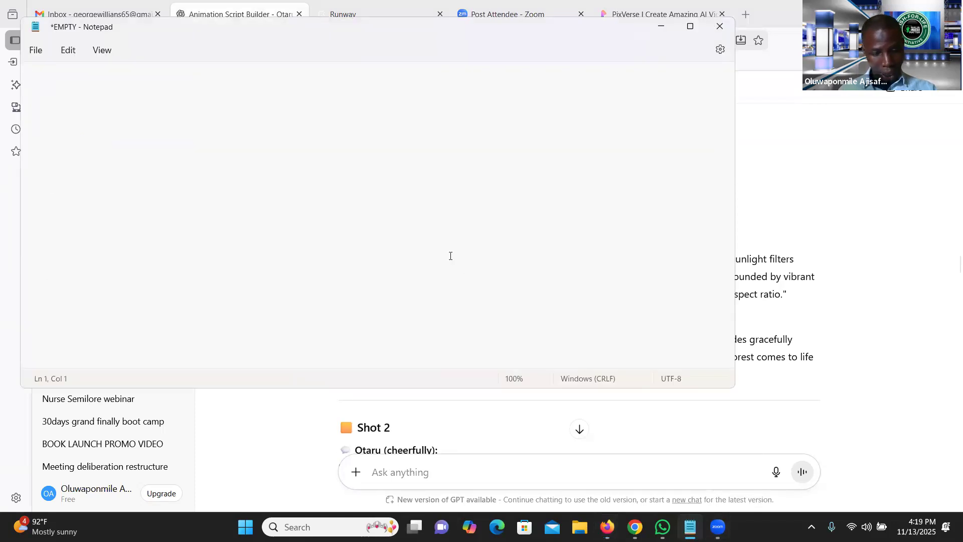
pyautogui.hotkey('ctrl', 'v')
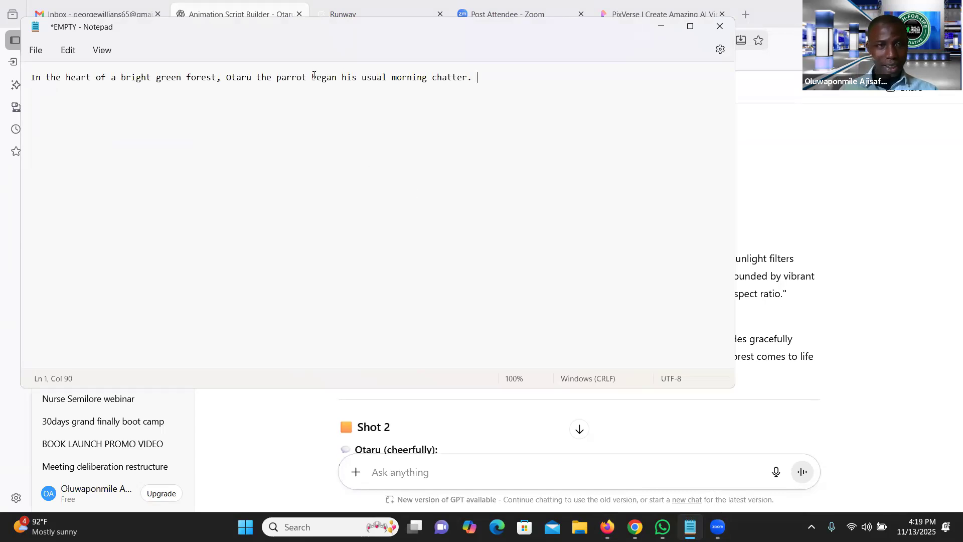
# Append Otaru's Scene 1, Shot 2 line to the Notepad text as "Good morning, sunshine! Wake up, sleepy forest."
pyautogui.click(241, 7)
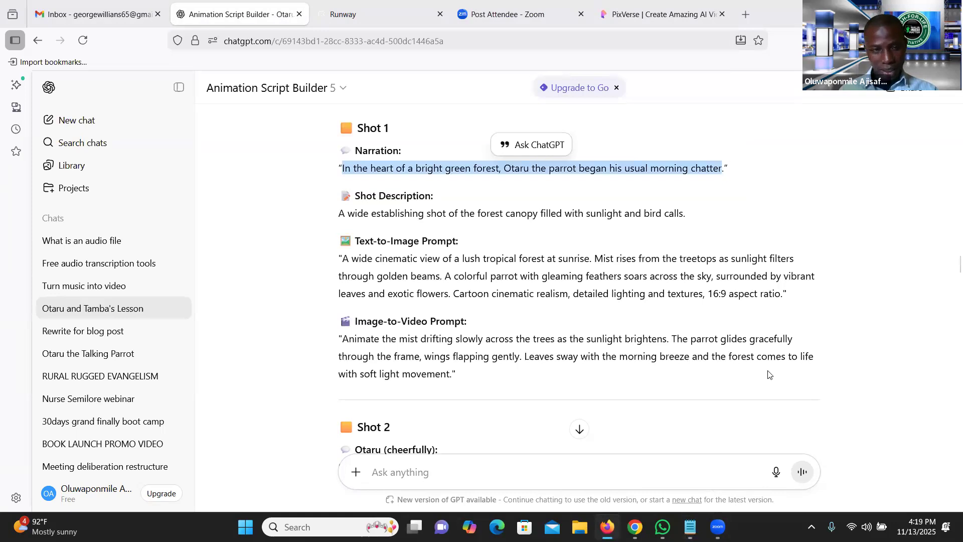
pyautogui.scroll(-6, 769, 374)
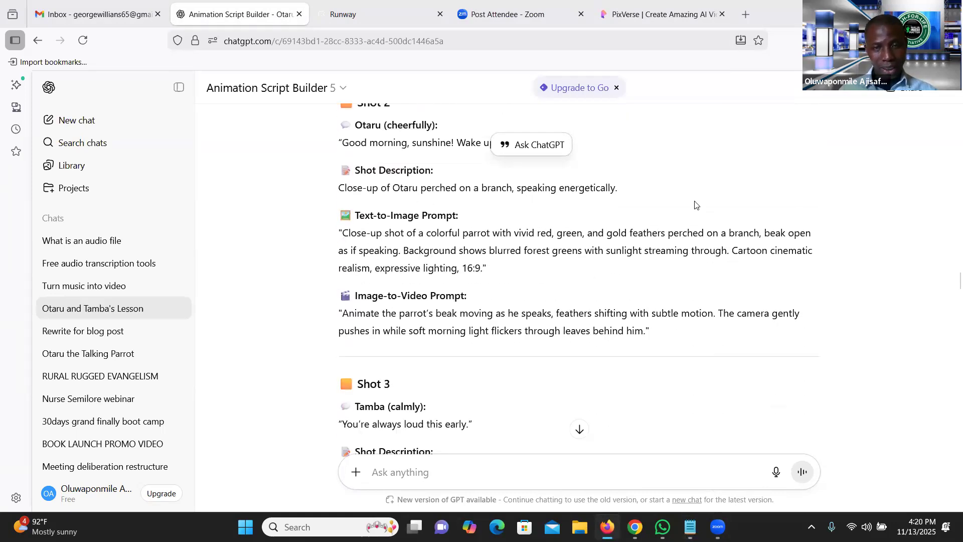
pyautogui.scroll(2, 695, 204)
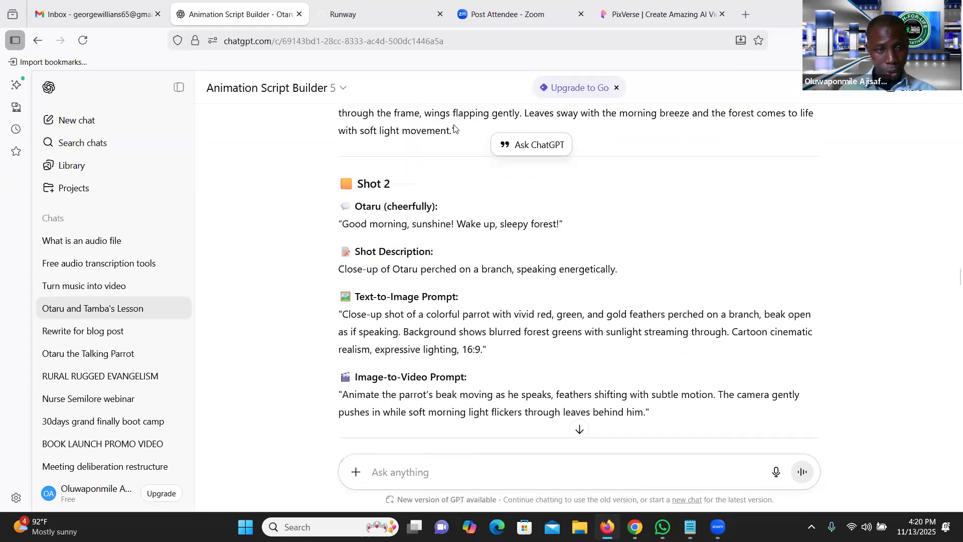
pyautogui.moveTo(342, 225); pyautogui.dragTo(561, 226)
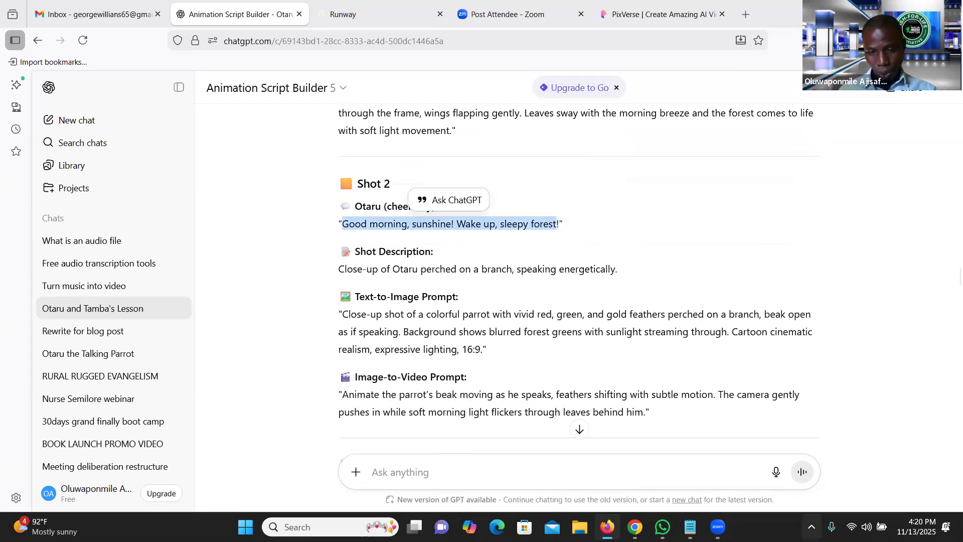
pyautogui.hotkey('alt', 'Tab')
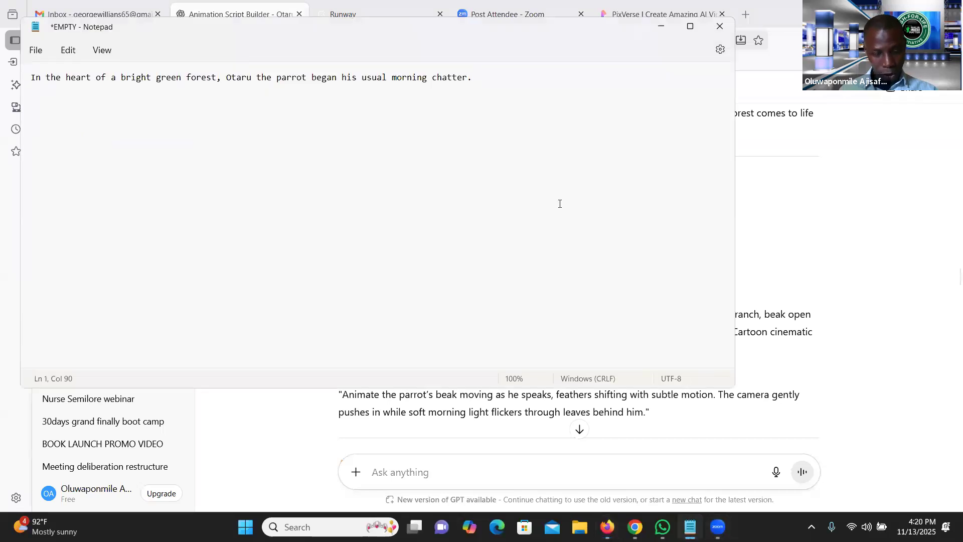
pyautogui.write('Good morning, sunshine! Wake up, sleepy forest.')
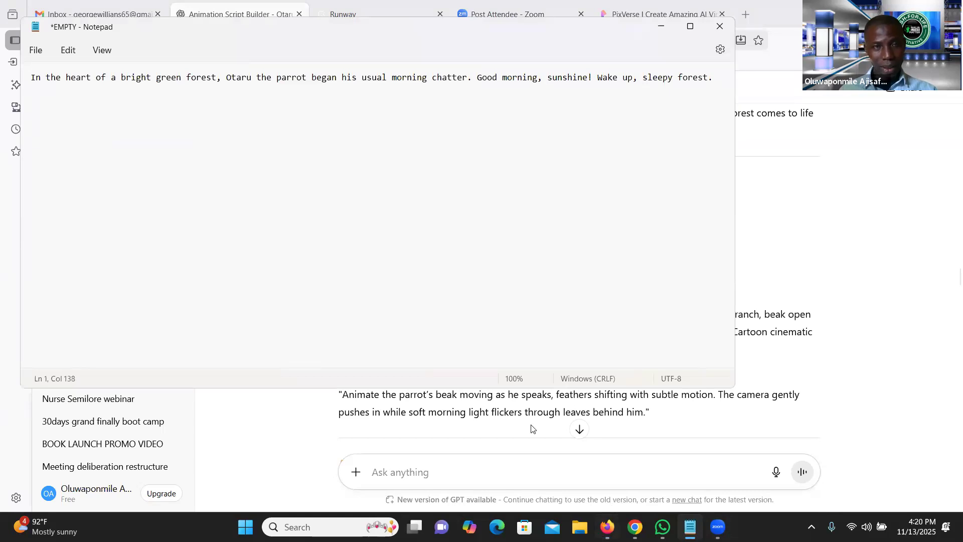
# Copy Tamba's Scene 1, Shot 3 line "You're always loud this early" from the script into Notepad and end it with a period
pyautogui.click(271, 2)
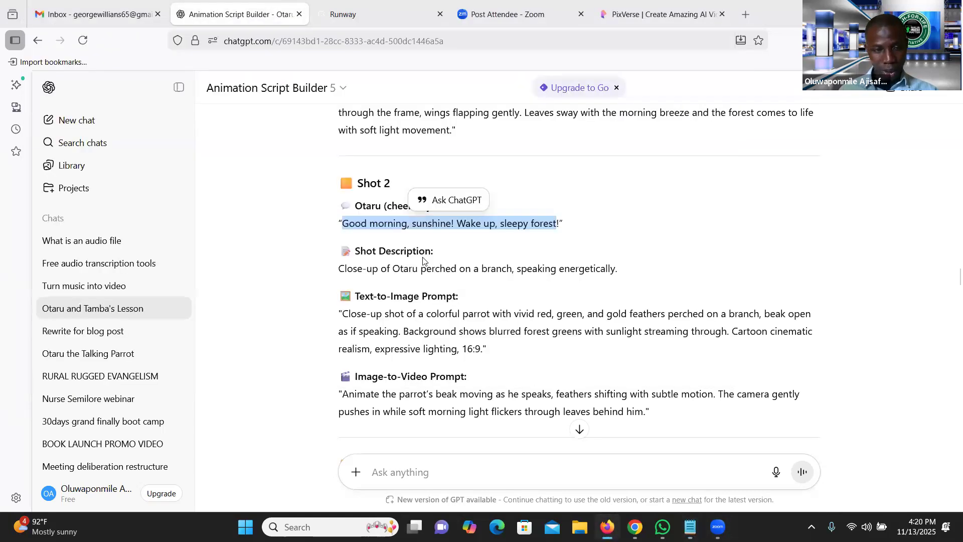
pyautogui.scroll(-4, 423, 261)
pyautogui.moveTo(339, 303); pyautogui.dragTo(467, 312)
pyautogui.hotkey('ctrl', 'c')
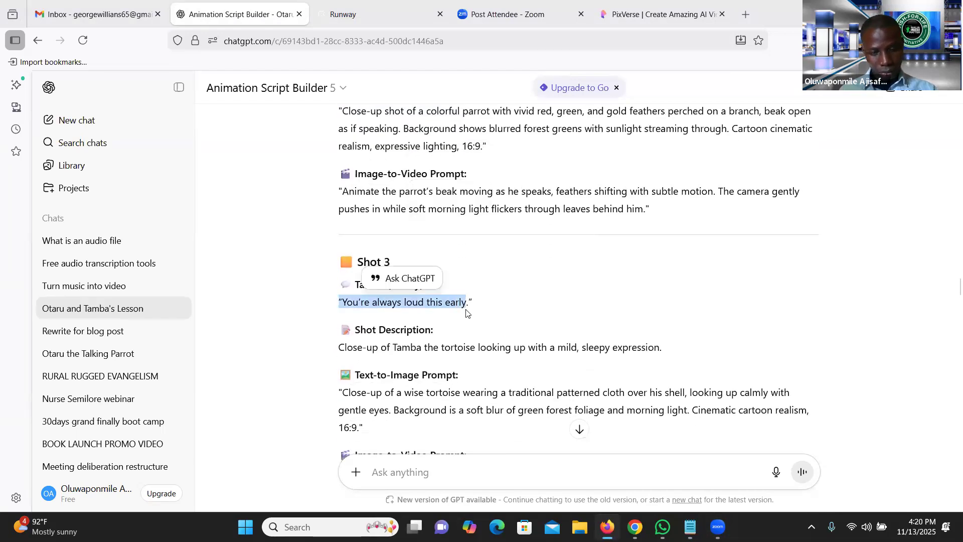
pyautogui.moveTo(690, 527)
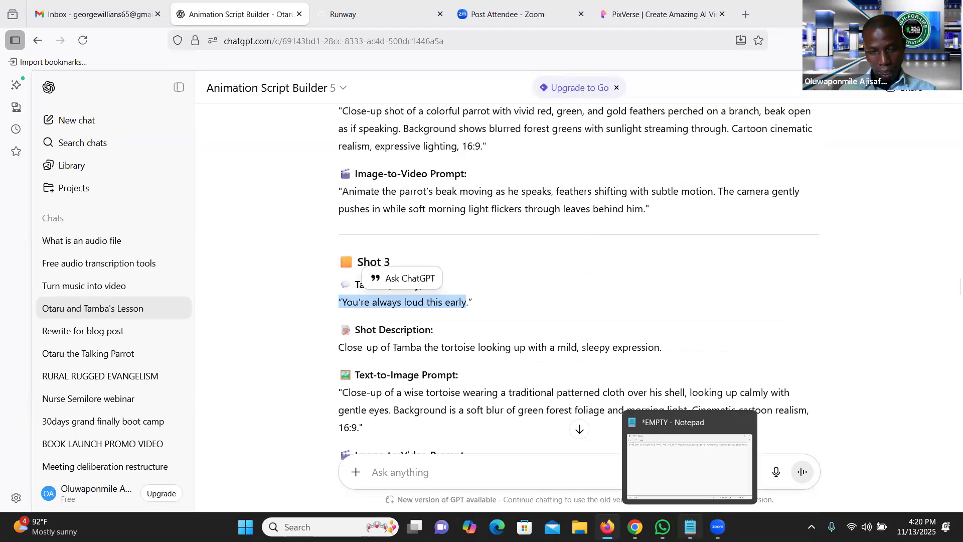
pyautogui.click(690, 464)
pyautogui.hotkey('ctrl', 'v')
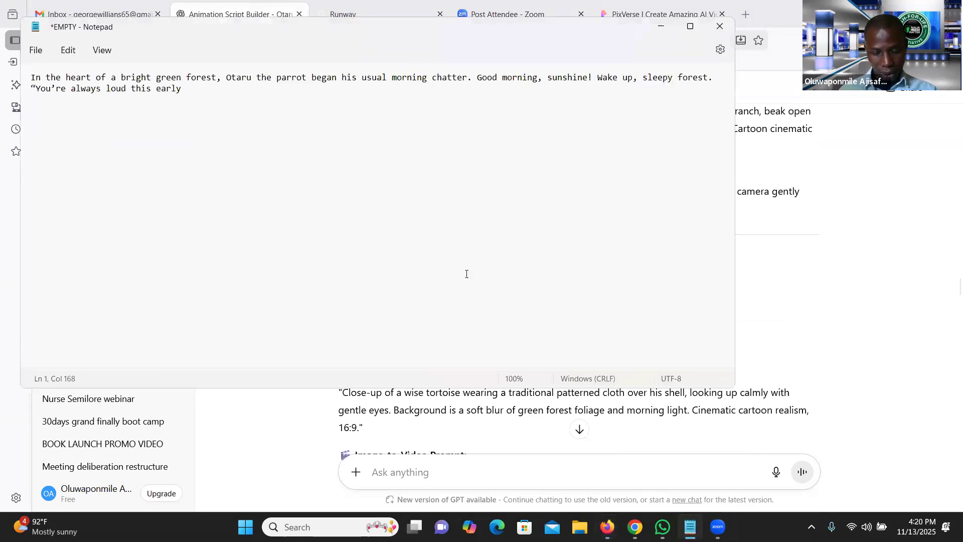
pyautogui.write('.')
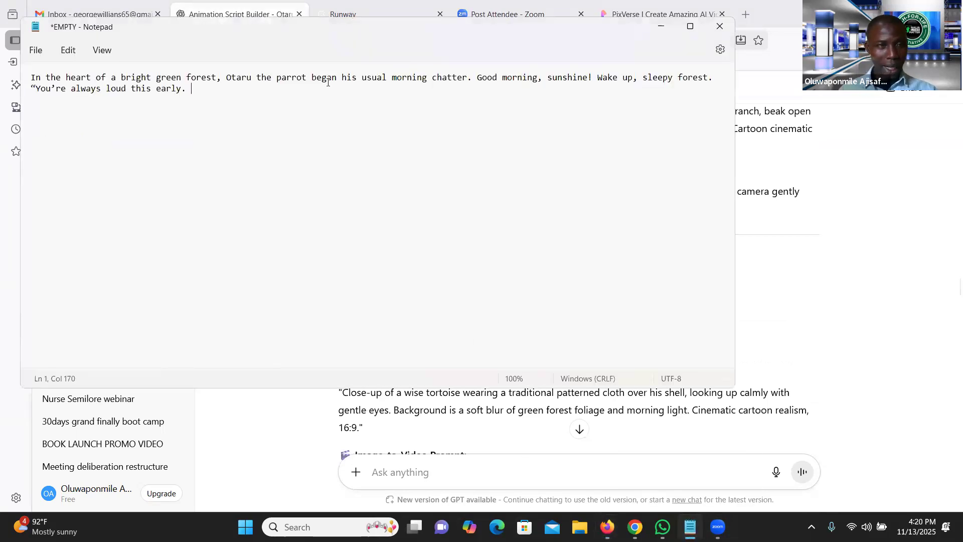
# Append Otaru's Scene 1, Shot 4 line to the Notepad text as "Someone has to bring the energy! You'd still be asleep without me."
pyautogui.hotkey('alt', 'Tab')
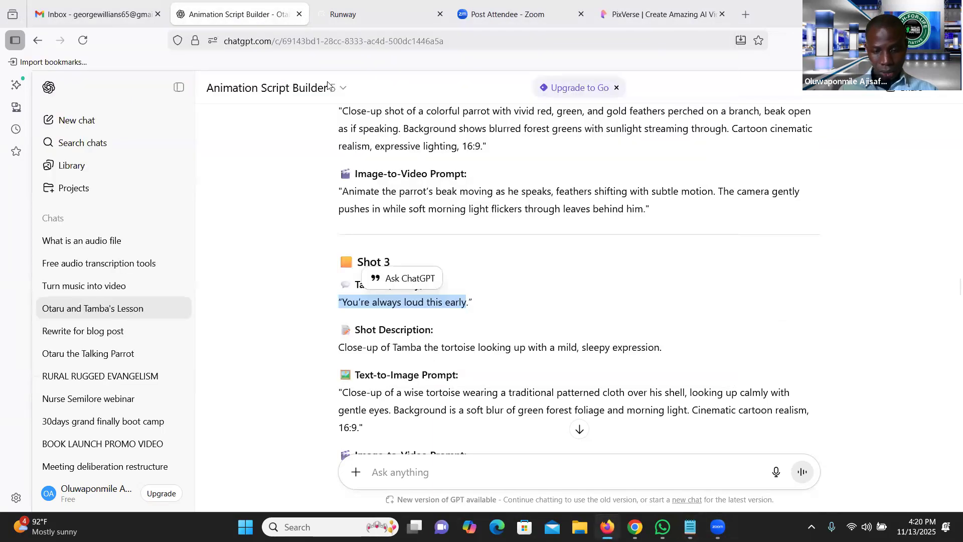
pyautogui.scroll(-7, 387, 221)
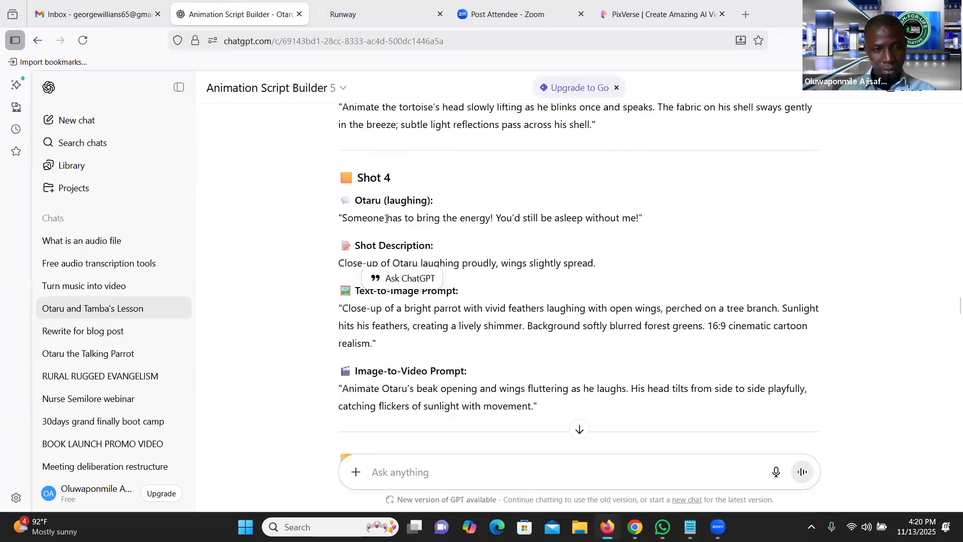
pyautogui.moveTo(342, 217); pyautogui.dragTo(639, 219)
pyautogui.hotkey('ctrl', 'c')
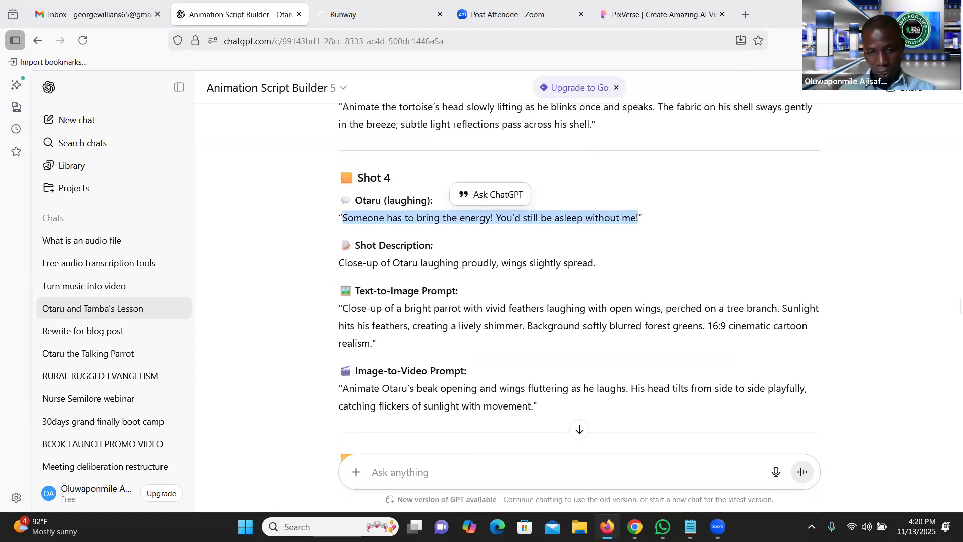
pyautogui.click(690, 527)
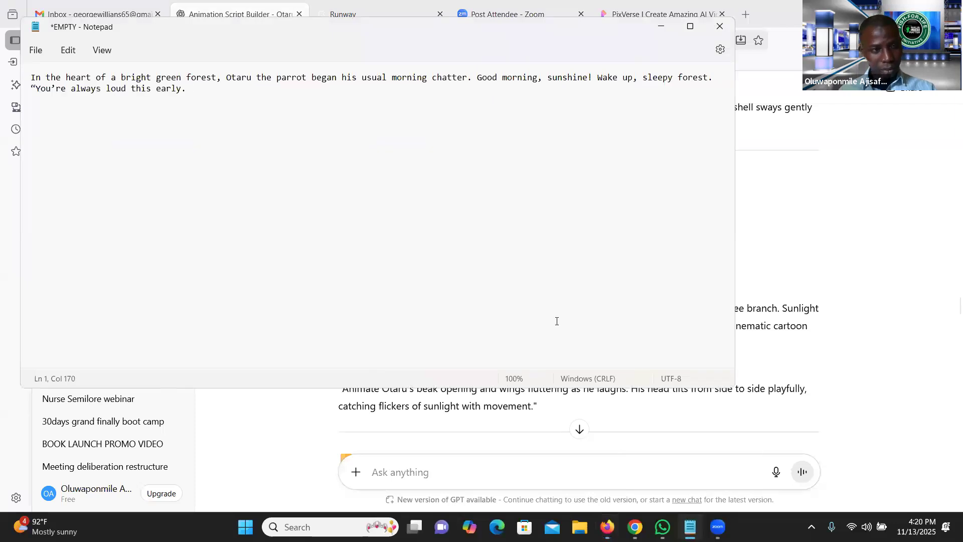
pyautogui.hotkey('ctrl', 'v')
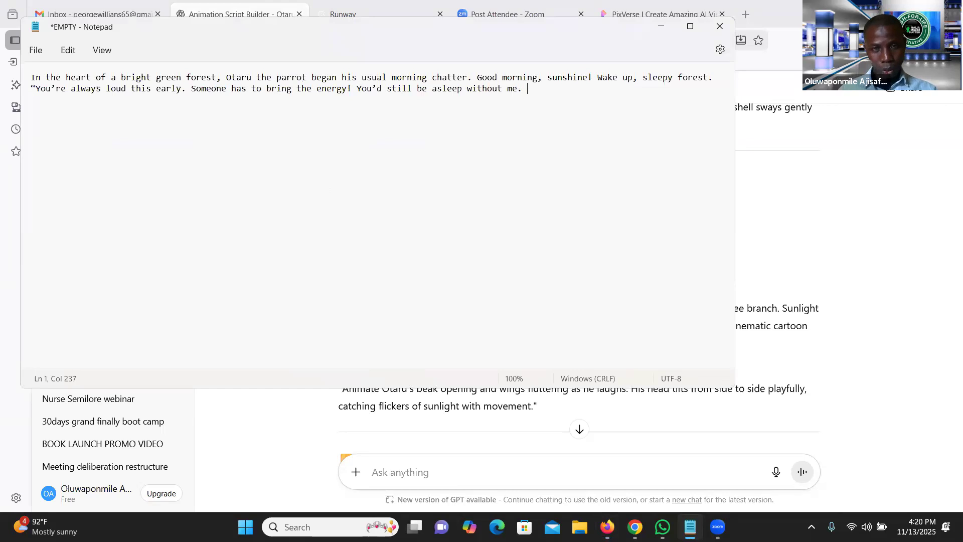
# Append the Scene 1, Shot 5 narration "Otaru flew in circles... in quiet amusement" to the Notepad text, ending it with a period
pyautogui.click(227, 5)
pyautogui.scroll(-3, 439, 220)
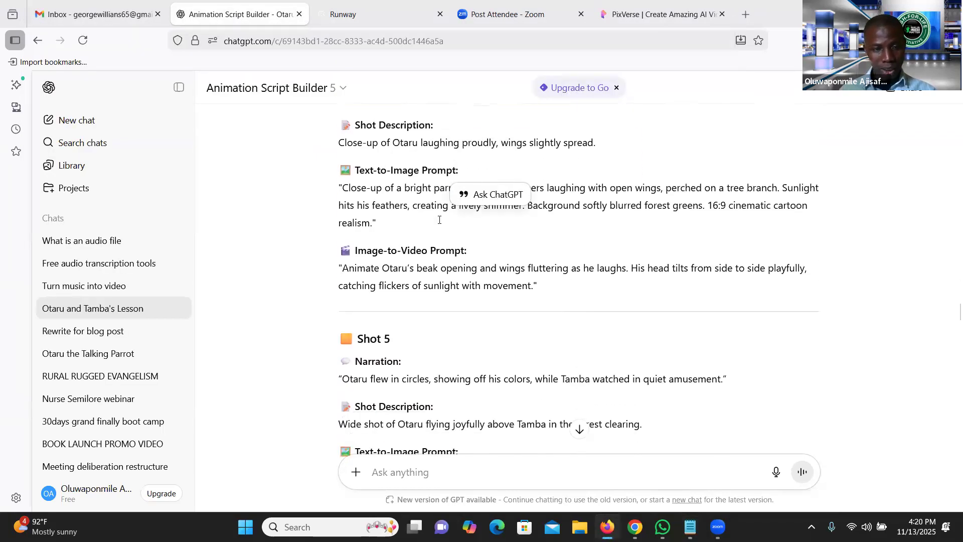
pyautogui.scroll(-1, 439, 220)
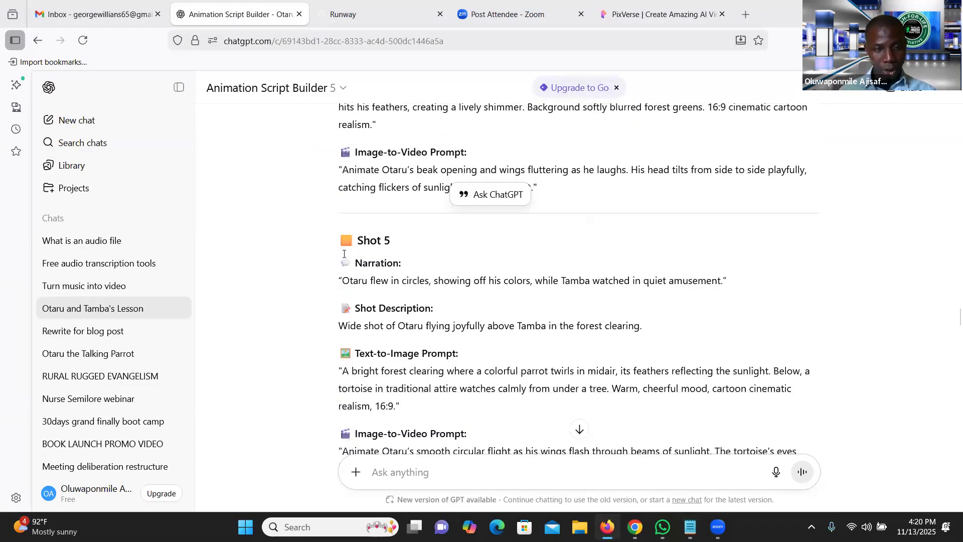
pyautogui.scroll(-1, 344, 254)
pyautogui.moveTo(343, 257); pyautogui.dragTo(721, 265)
pyautogui.hotkey('ctrl', 'c')
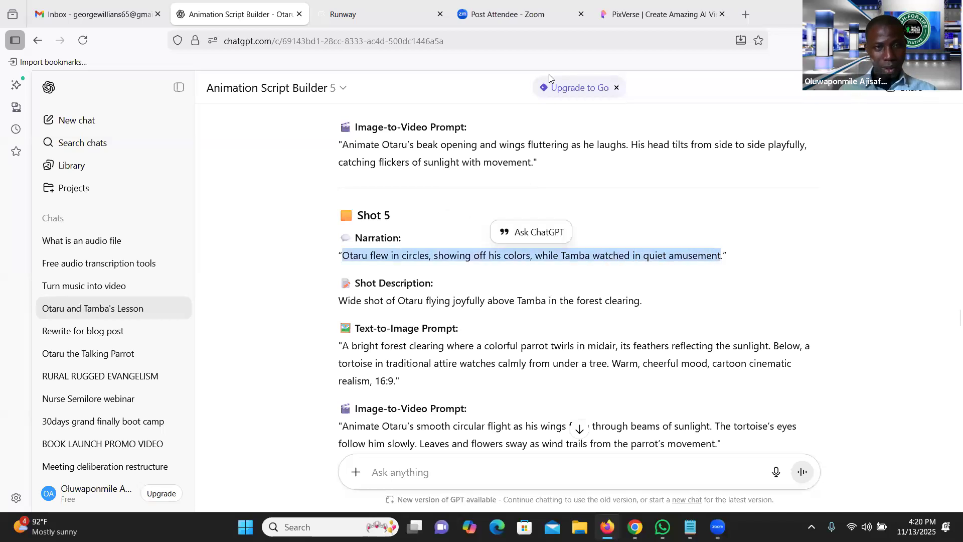
pyautogui.click(690, 527)
pyautogui.hotkey('ctrl', 'v')
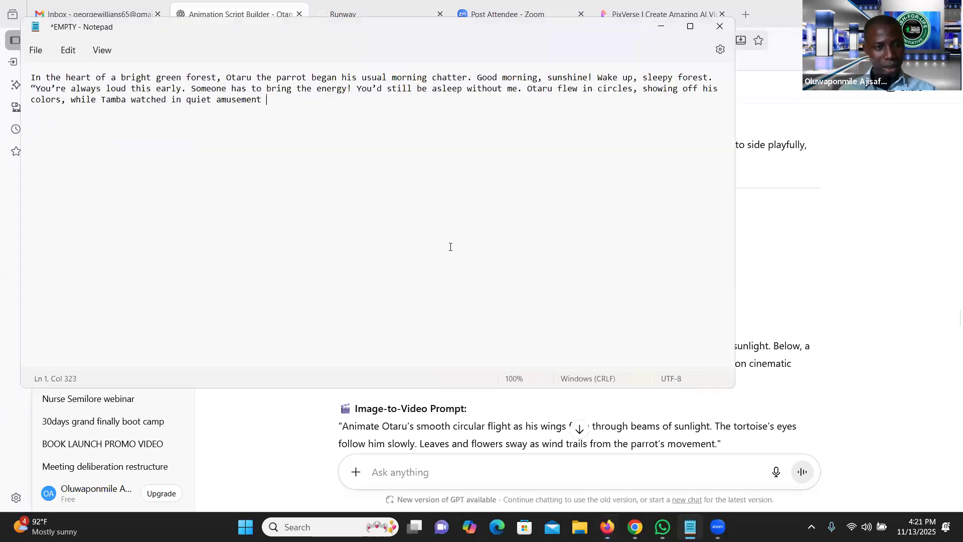
pyautogui.write('.')
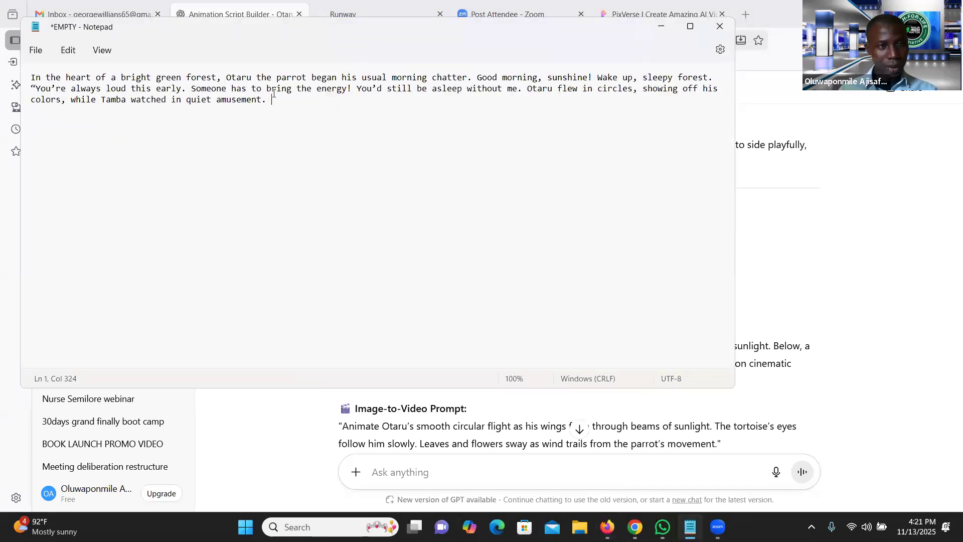
# Append the Scene 2, Shot 1 narration "But the forest's song changed — clouds rolled in and thunder began to roar." to the Notepad text
pyautogui.click(211, 4)
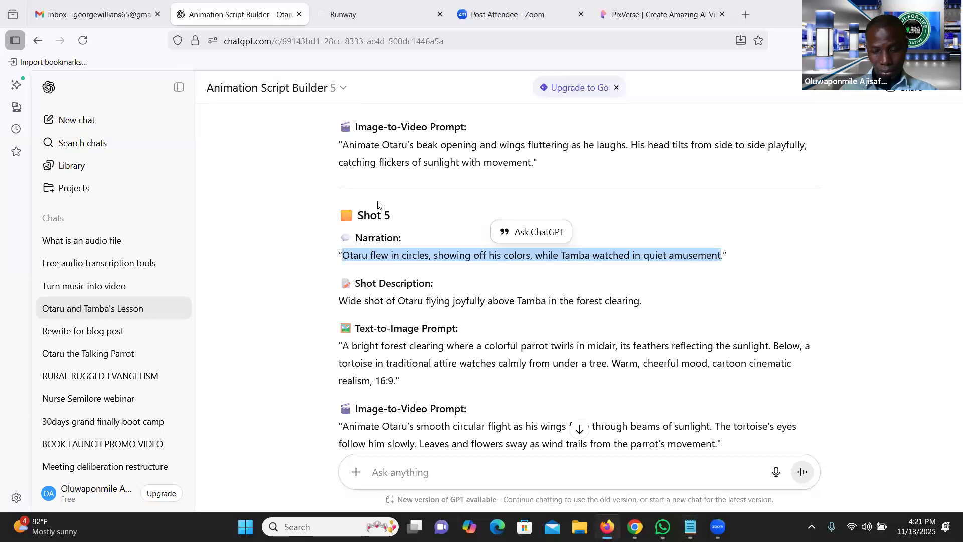
pyautogui.scroll(-5, 378, 205)
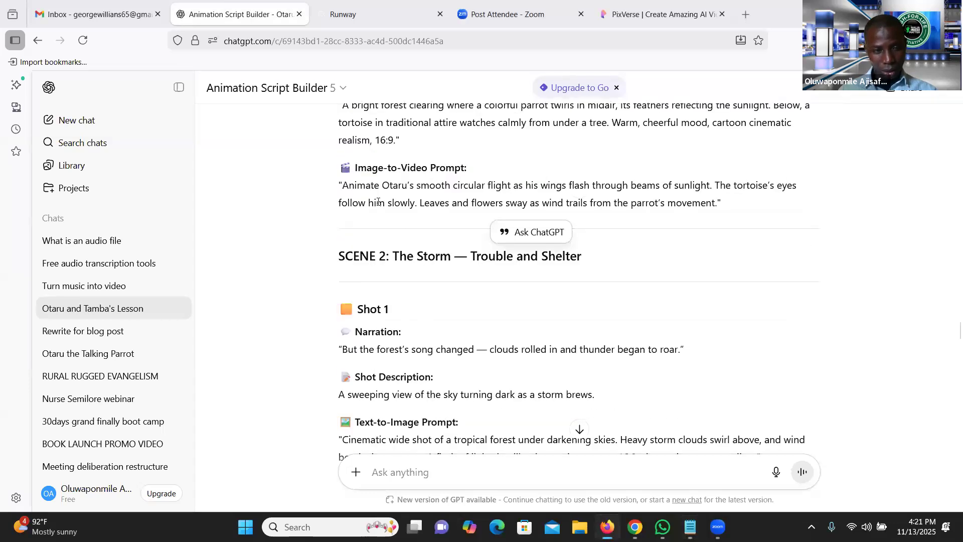
pyautogui.scroll(-3, 379, 202)
pyautogui.moveTo(345, 186); pyautogui.dragTo(677, 189)
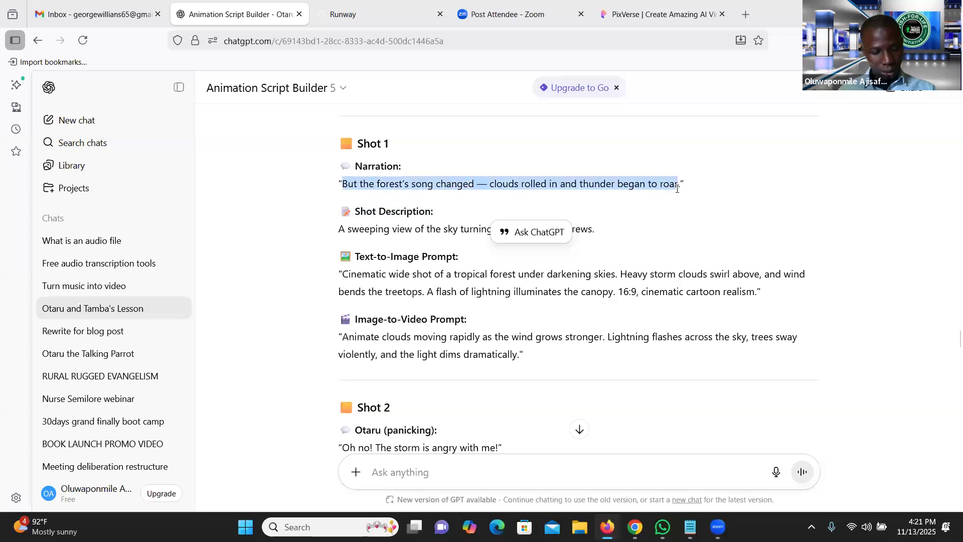
pyautogui.moveTo(692, 526)
pyautogui.click(690, 467)
pyautogui.write('But the forest’s song changed — clouds rolled in and thunder began to roar.')
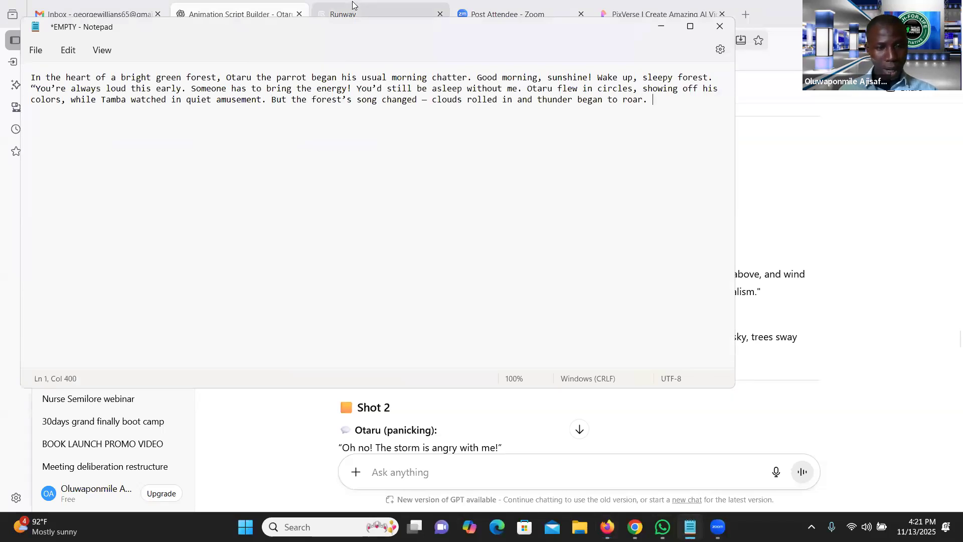
# Copy Otaru's Scene 2, Shot 2 line from the script and append it to the Notepad text as "Oh no! The storm is angry with me."
pyautogui.hotkey('alt', 'Tab')
pyautogui.scroll(-4, 507, 387)
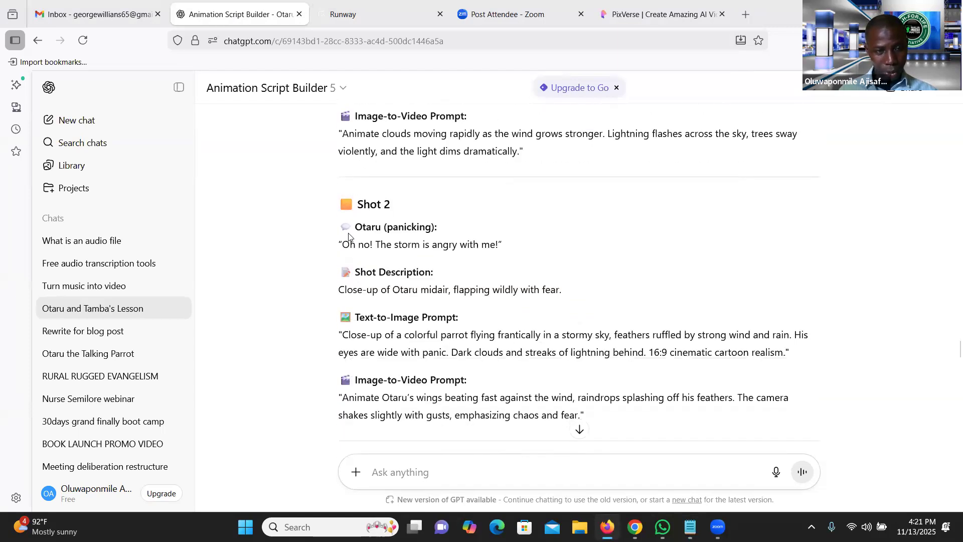
pyautogui.moveTo(342, 245); pyautogui.dragTo(499, 250)
pyautogui.hotkey('ctrl', 'c')
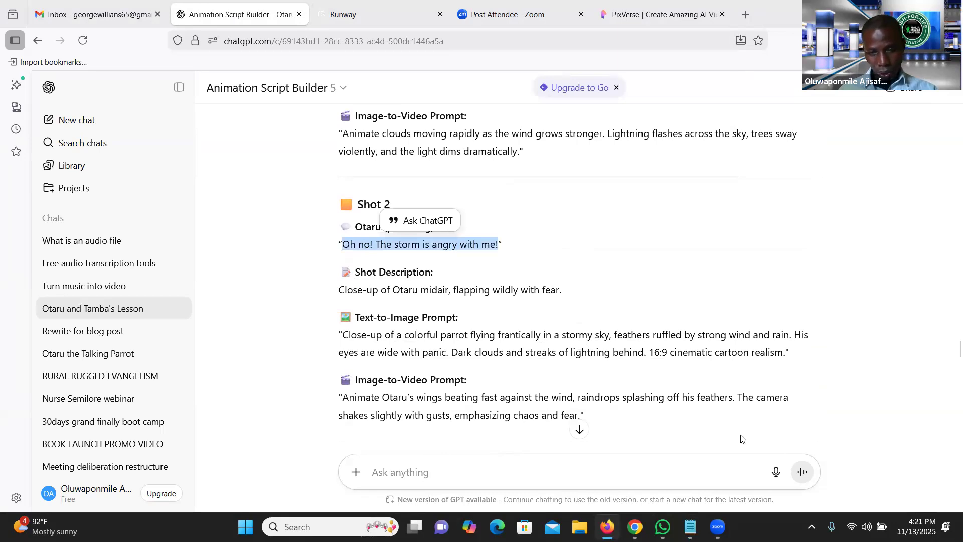
pyautogui.click(691, 526)
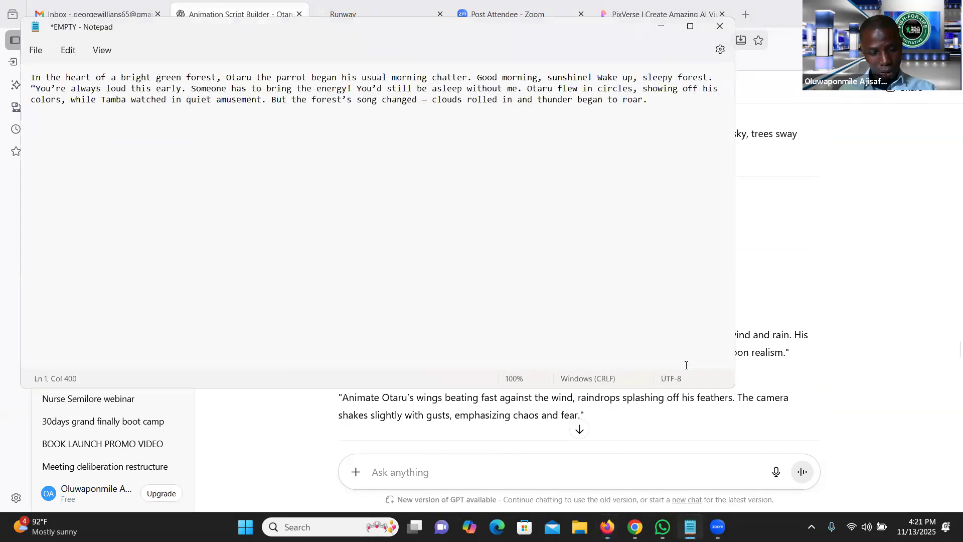
pyautogui.hotkey('ctrl', 'v')
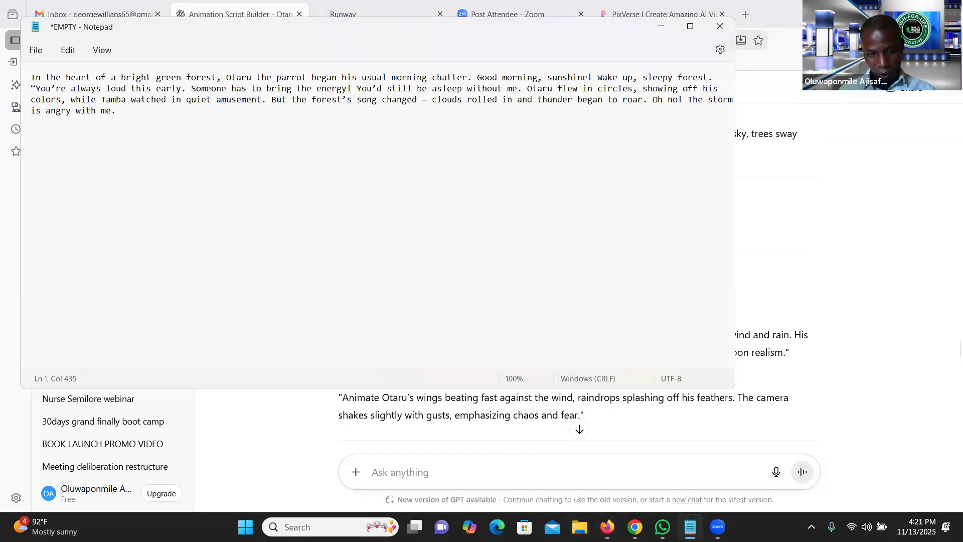
# Append Tamba's Scene 2, Shot 3 line to the Notepad text as "Down here! The earth will protect us."
pyautogui.click(608, 527)
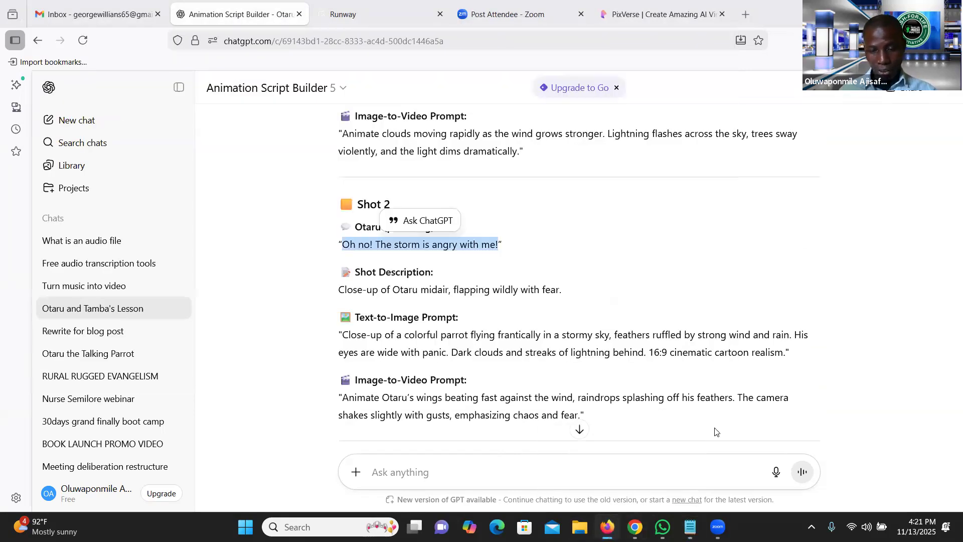
pyautogui.scroll(-5, 716, 432)
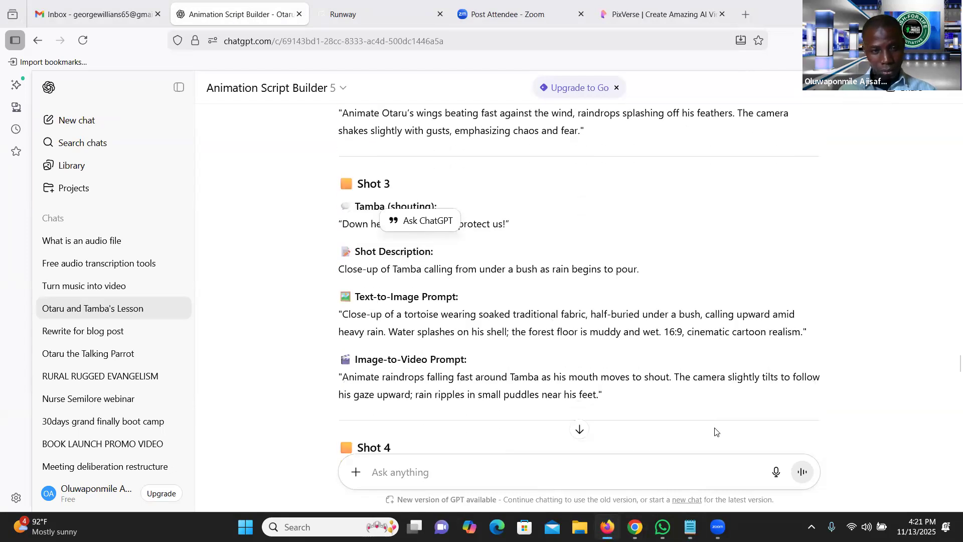
pyautogui.moveTo(341, 226); pyautogui.dragTo(508, 227)
pyautogui.hotkey('ctrl', 'c')
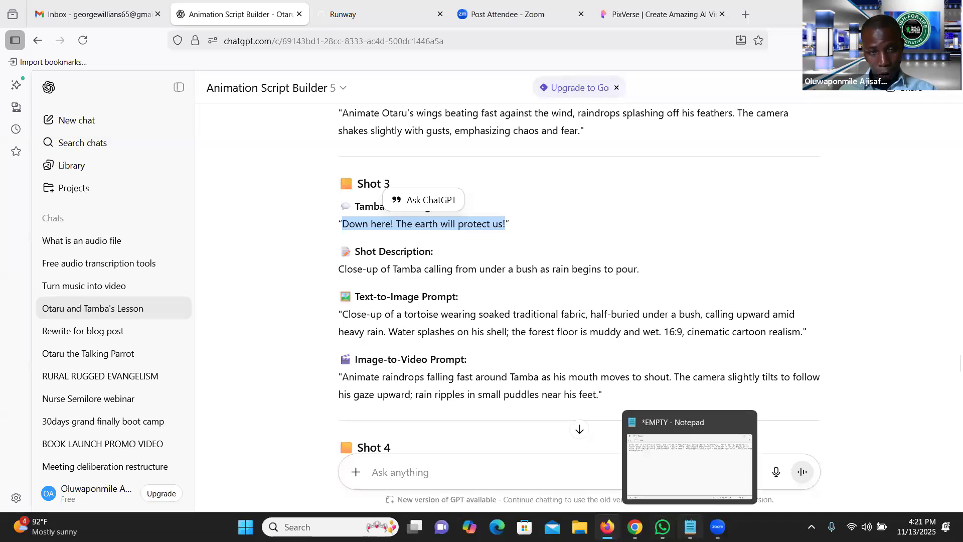
pyautogui.click(691, 527)
pyautogui.hotkey('ctrl', 'v')
pyautogui.press('BackSpace')
pyautogui.write('.')
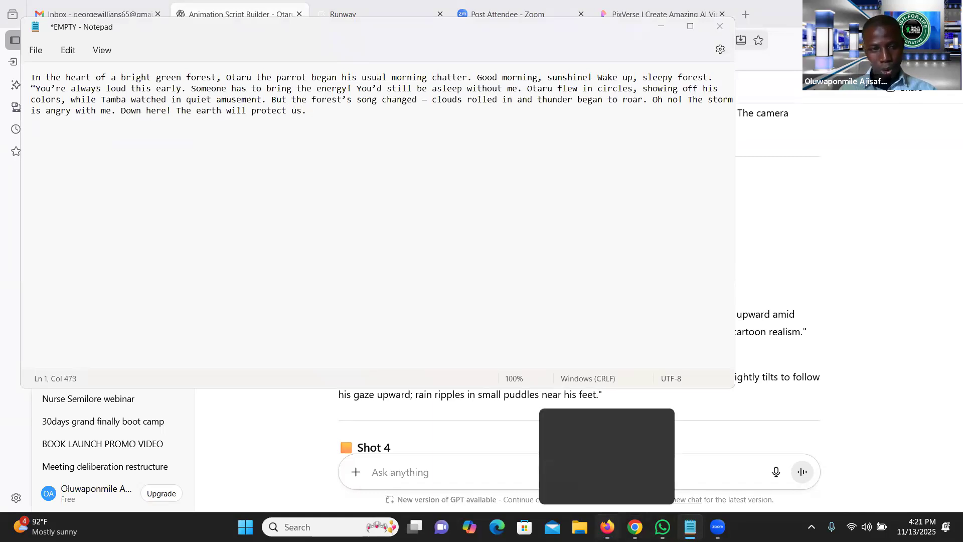
# Append the Scene 2, Shot 4 narration "Otaru dove down and nestled beside Tamba, trembling as the storm raged above" to the Notepad text, ending it with a period
pyautogui.click(607, 527)
pyautogui.scroll(-3, 614, 380)
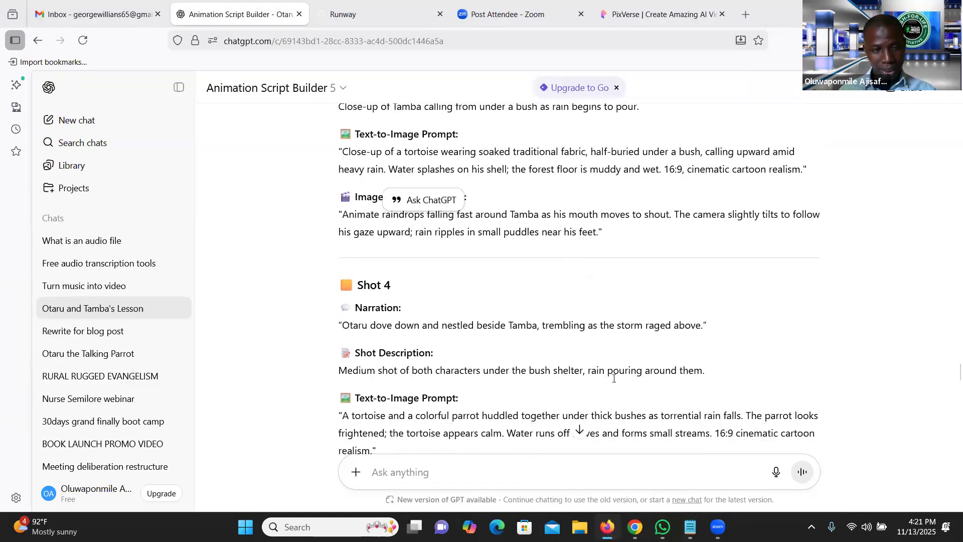
pyautogui.scroll(-1, 617, 369)
pyautogui.moveTo(342, 286); pyautogui.dragTo(701, 295)
pyautogui.hotkey('ctrl', 'c')
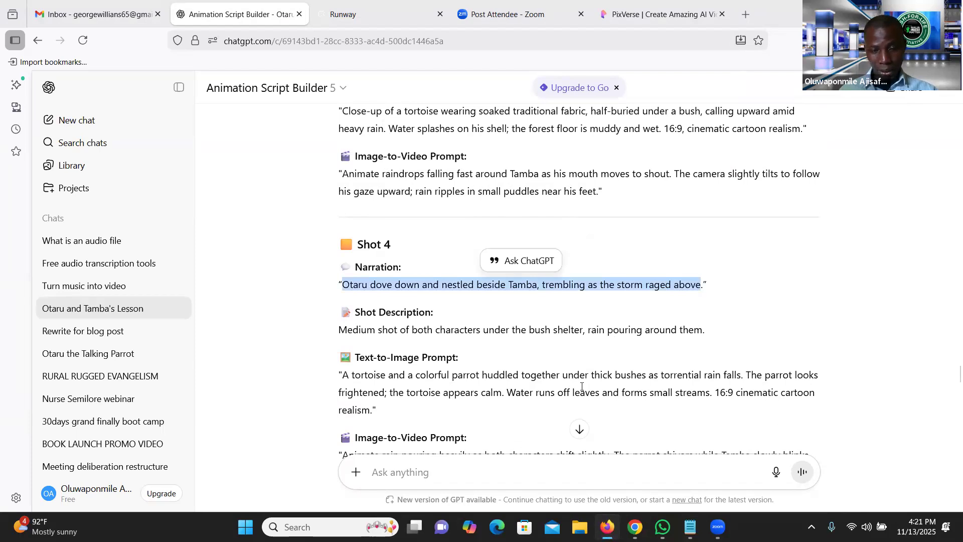
pyautogui.hotkey('alt', 'Tab')
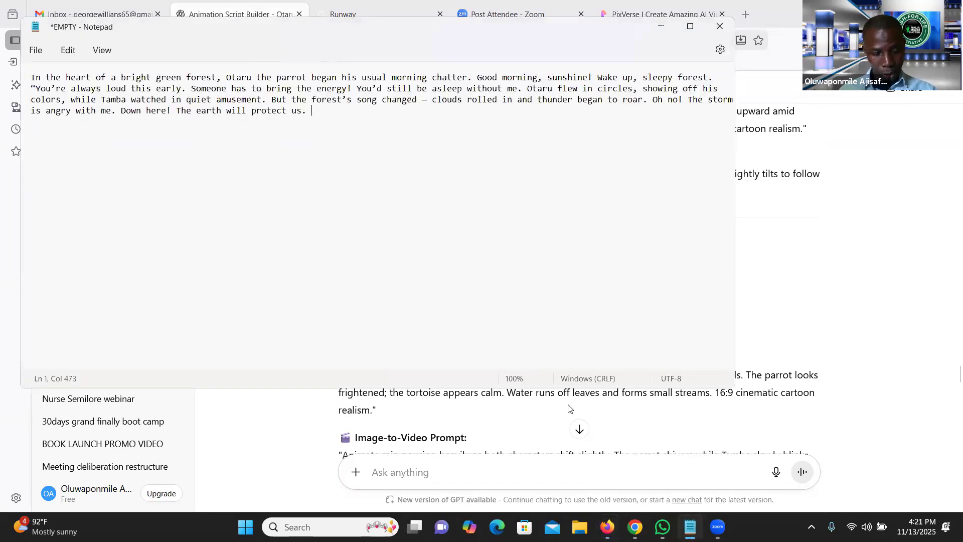
pyautogui.hotkey('ctrl', 'v')
pyautogui.write('.')
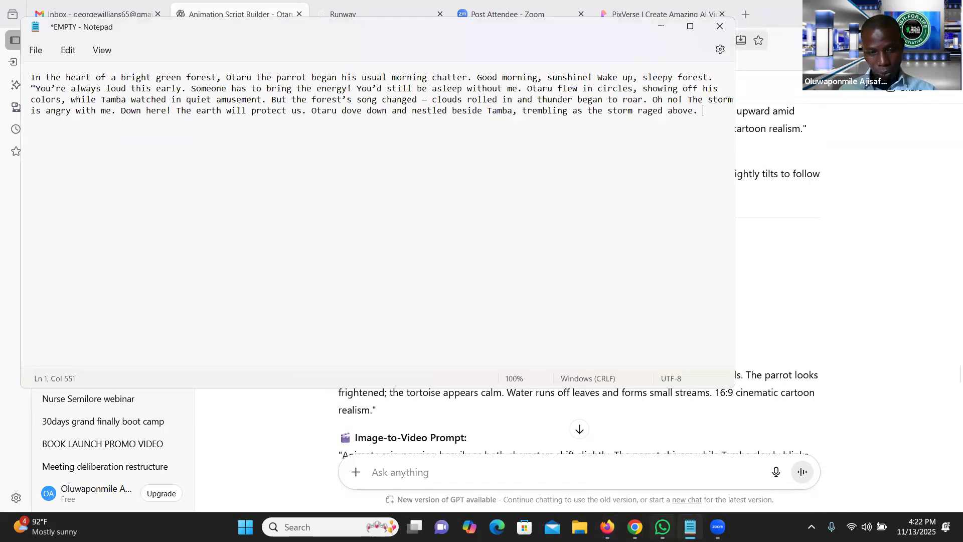
# Append the Scene 3, Shot 1 narration "When the storm passed, the forest glittered with raindrops." to the Notepad text
pyautogui.click(607, 526)
pyautogui.scroll(-6, 593, 383)
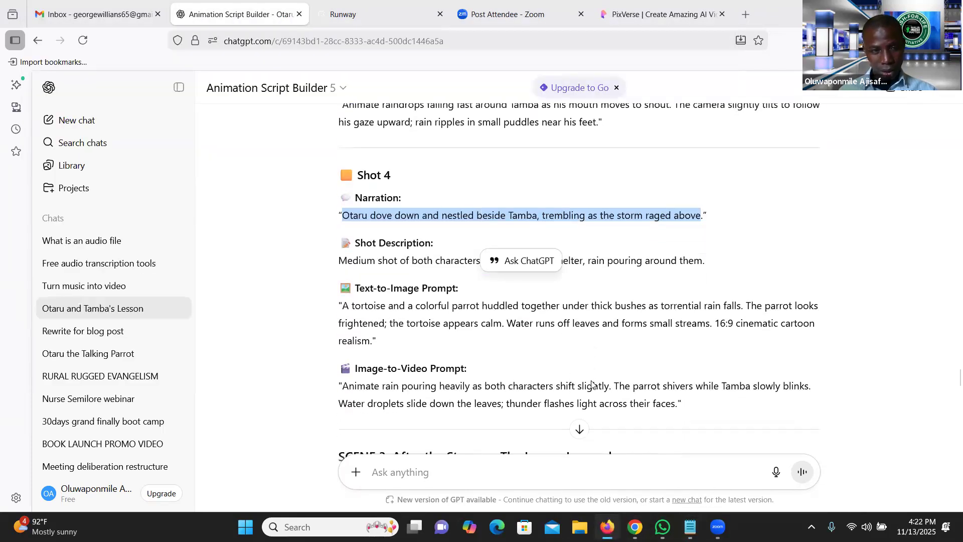
pyautogui.scroll(-3, 592, 384)
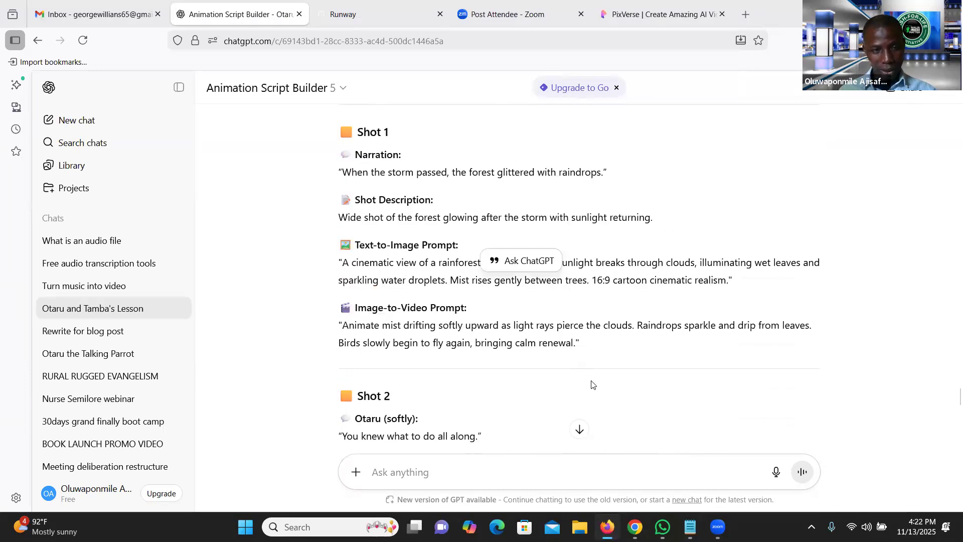
pyautogui.moveTo(343, 170); pyautogui.dragTo(605, 177)
pyautogui.hotkey('ctrl', 'c')
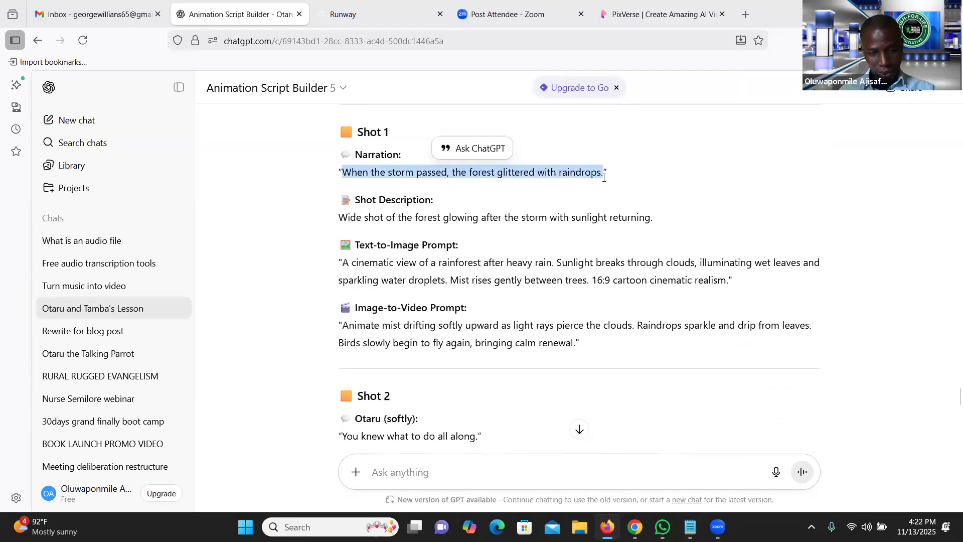
pyautogui.click(690, 527)
pyautogui.hotkey('ctrl', 'v')
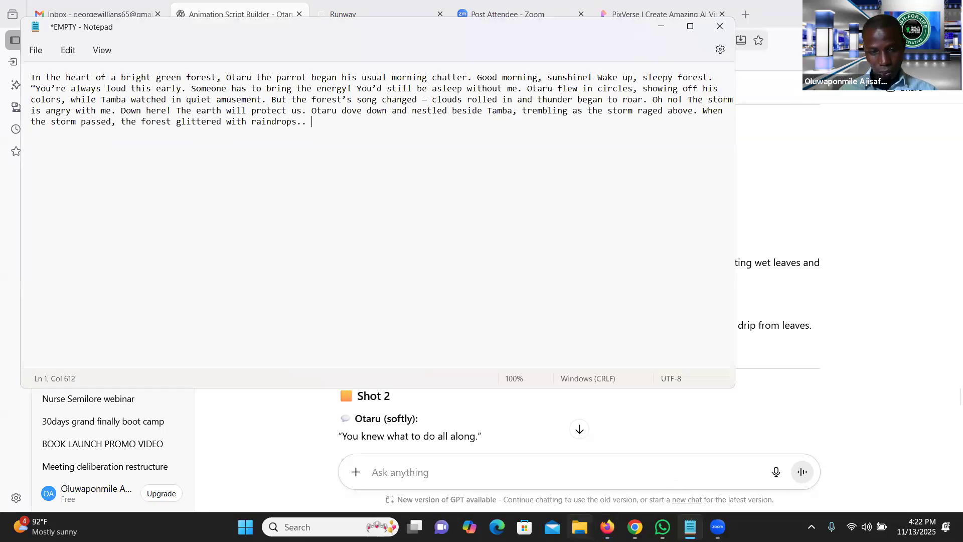
# Remove the duplicate period after "raindrops" in Notepad and append Otaru's Scene 3, Shot 2 line "You knew what to do all along."
pyautogui.click(607, 526)
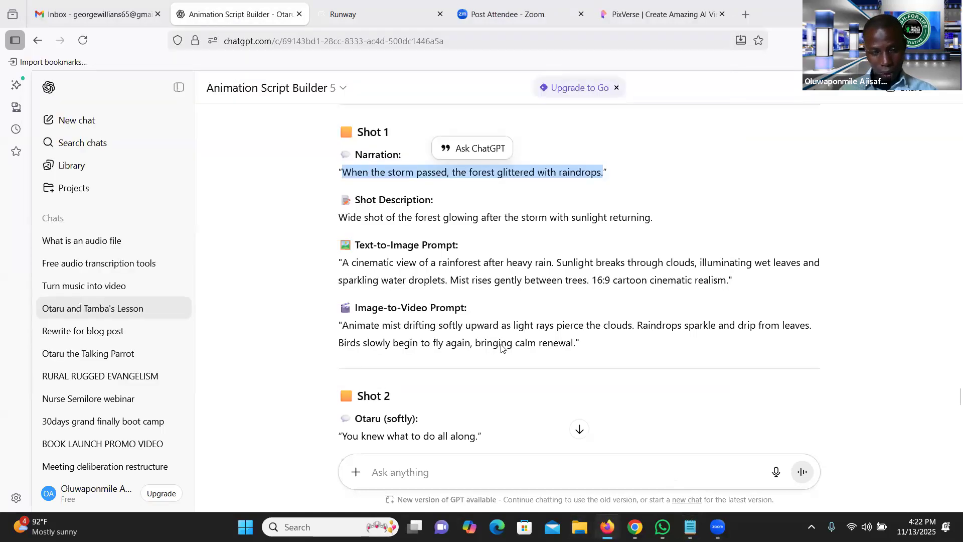
pyautogui.scroll(-4, 502, 346)
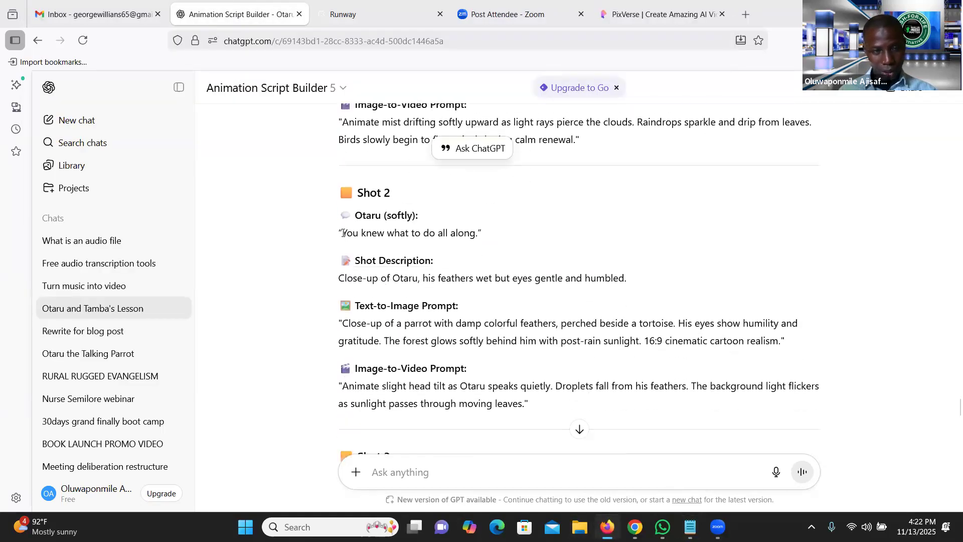
pyautogui.moveTo(343, 233); pyautogui.dragTo(477, 238)
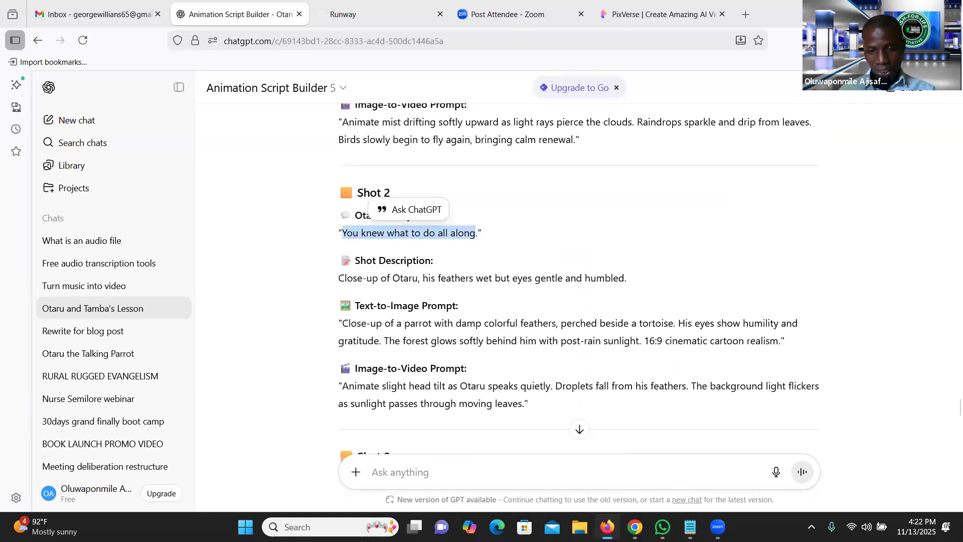
pyautogui.click(690, 527)
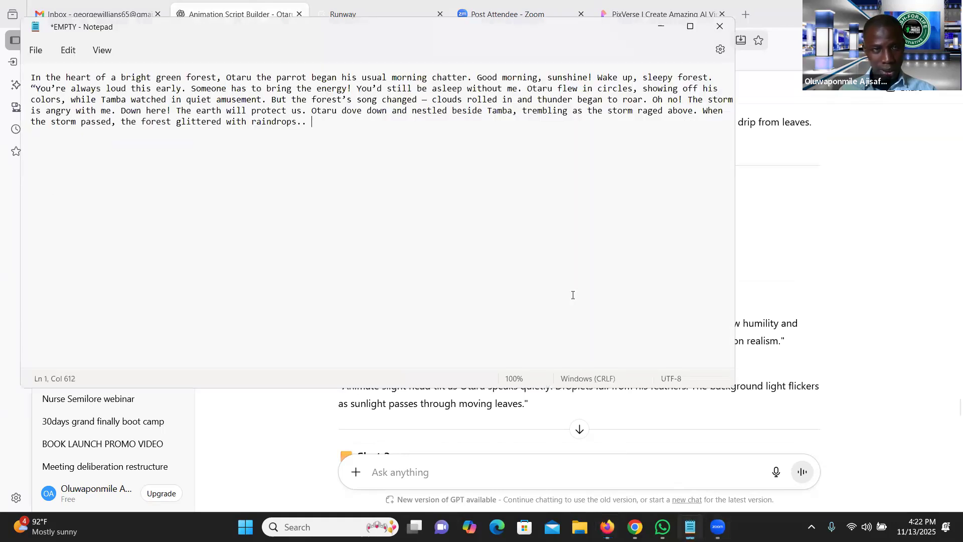
pyautogui.press('BackSpace')
pyautogui.press('BackSpace')
pyautogui.write('You knew what to do all along')
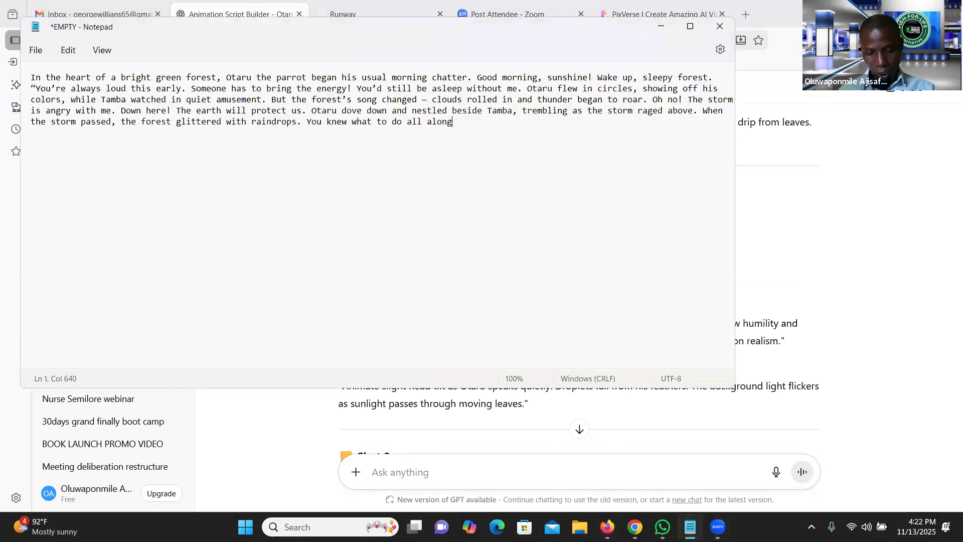
pyautogui.write('.')
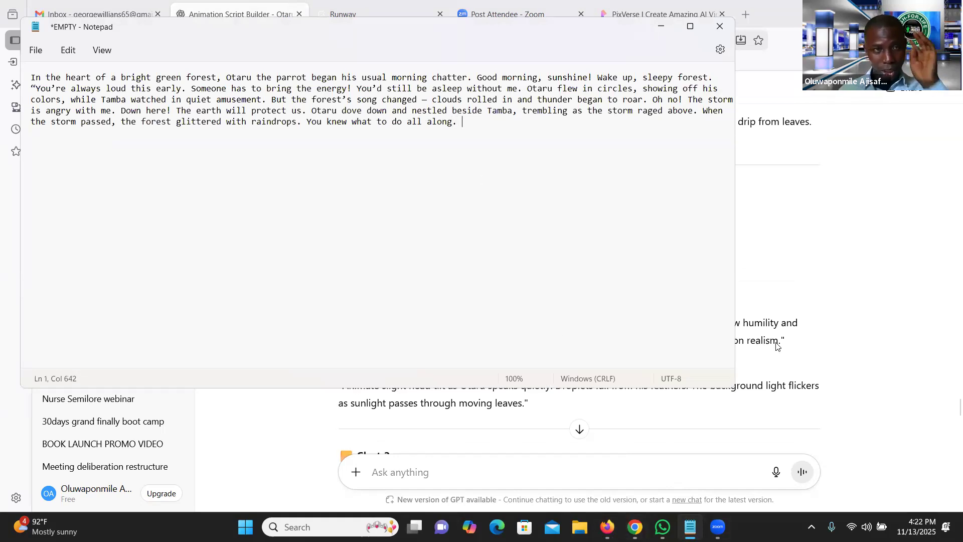
# Append Tamba's Scene 3, Shot 3 line "Sometimes, silence helps you hear what the world is saying." to the Notepad text
pyautogui.hotkey('alt', 'Tab')
pyautogui.scroll(-4, 540, 262)
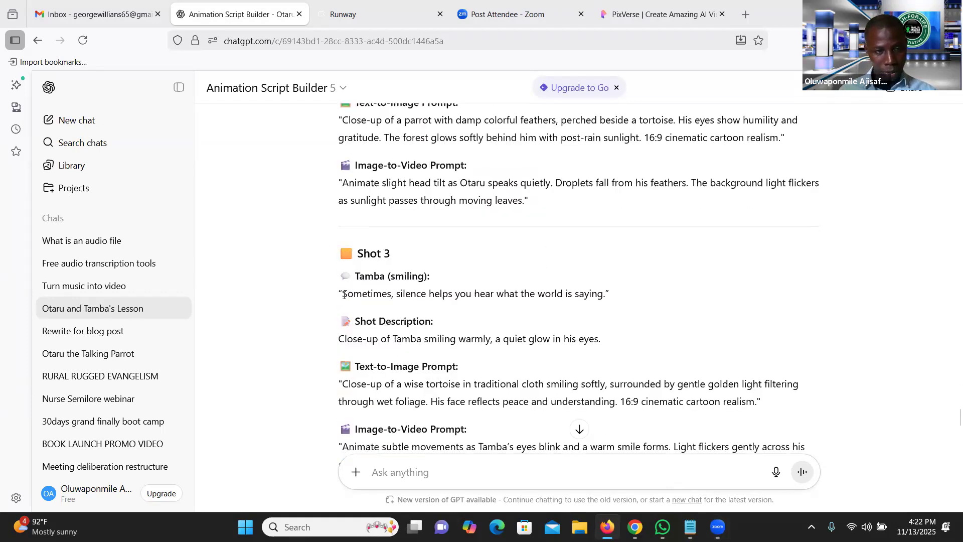
pyautogui.moveTo(344, 295); pyautogui.dragTo(606, 304)
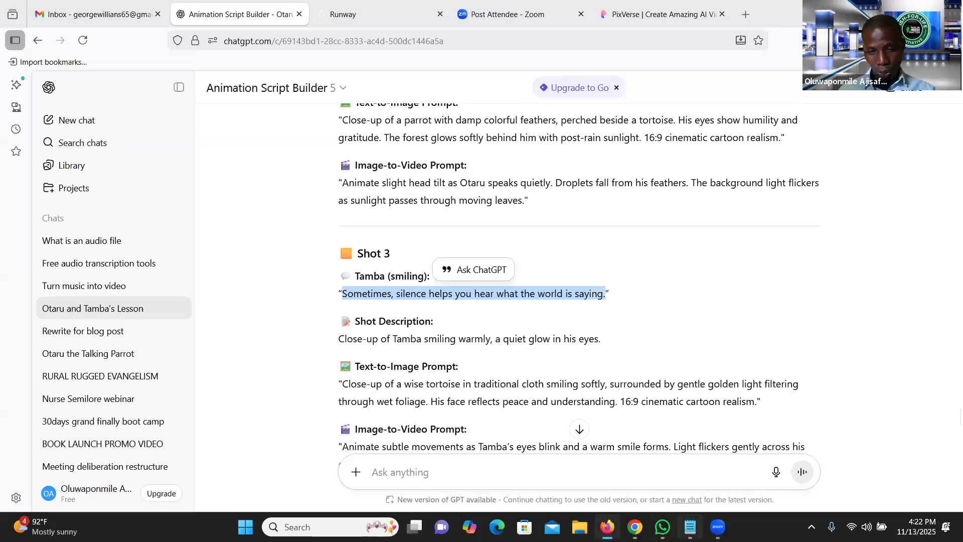
pyautogui.hotkey('ctrl', 'c')
pyautogui.hotkey('alt', 'Tab')
pyautogui.hotkey('ctrl', 'v')
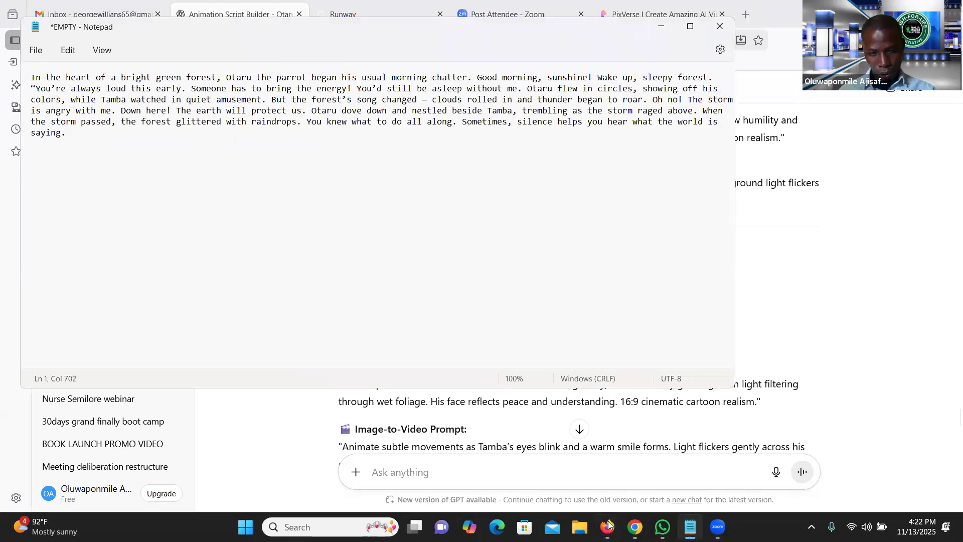
# Append Otaru's Scene 3, Shot 4 line "Then maybe I should talk a little less and listen a little more." to the Notepad text
pyautogui.click(672, 442)
pyautogui.scroll(-6, 673, 441)
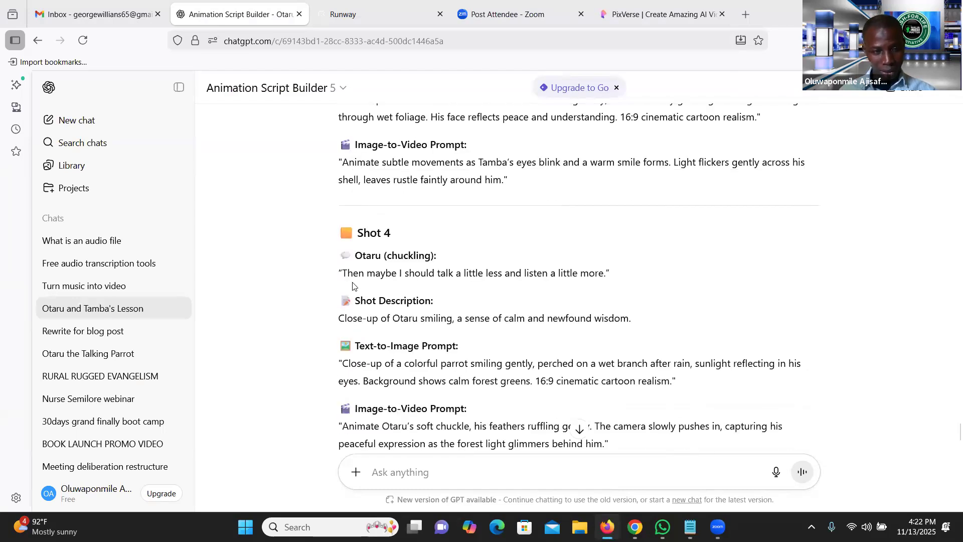
pyautogui.moveTo(342, 273); pyautogui.dragTo(606, 277)
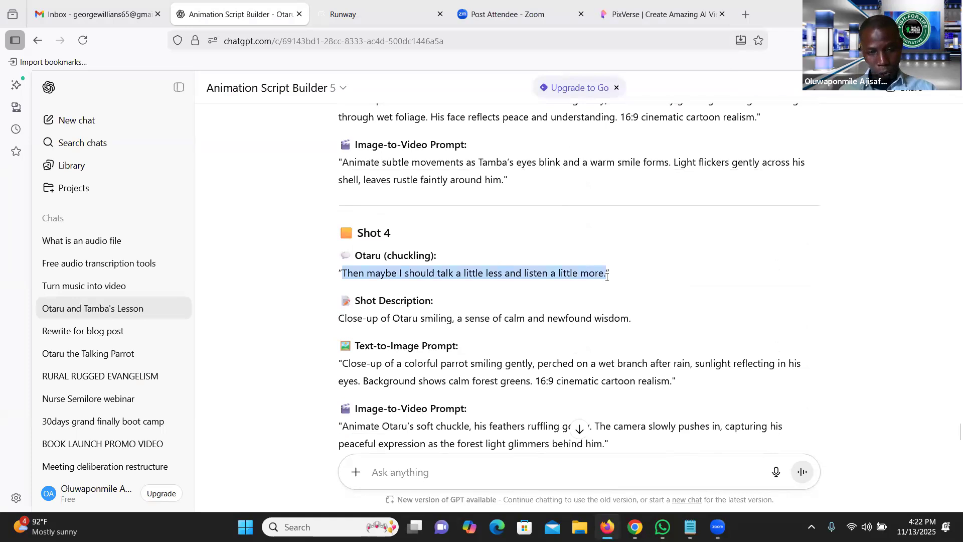
pyautogui.click(691, 526)
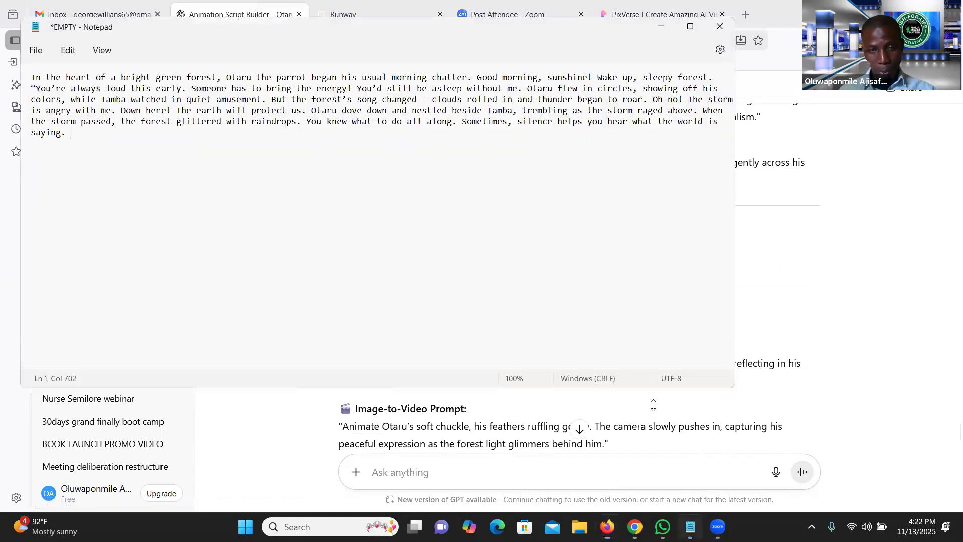
pyautogui.hotkey('ctrl', 'v')
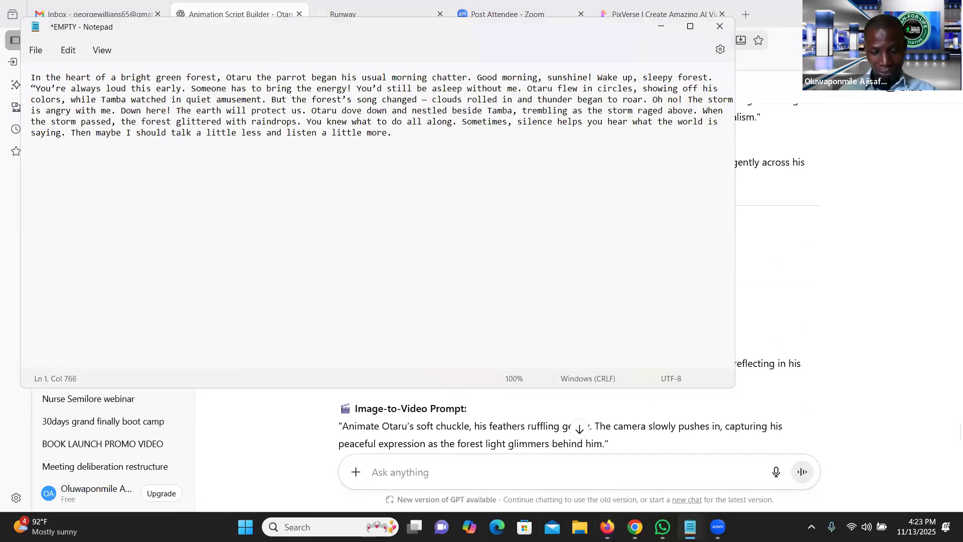
# Append the Scene 3, Shot 5 narration "And from that day... words and silence danced together." to Notepad, and check the script's end for remaining lines
pyautogui.moveTo(635, 527)
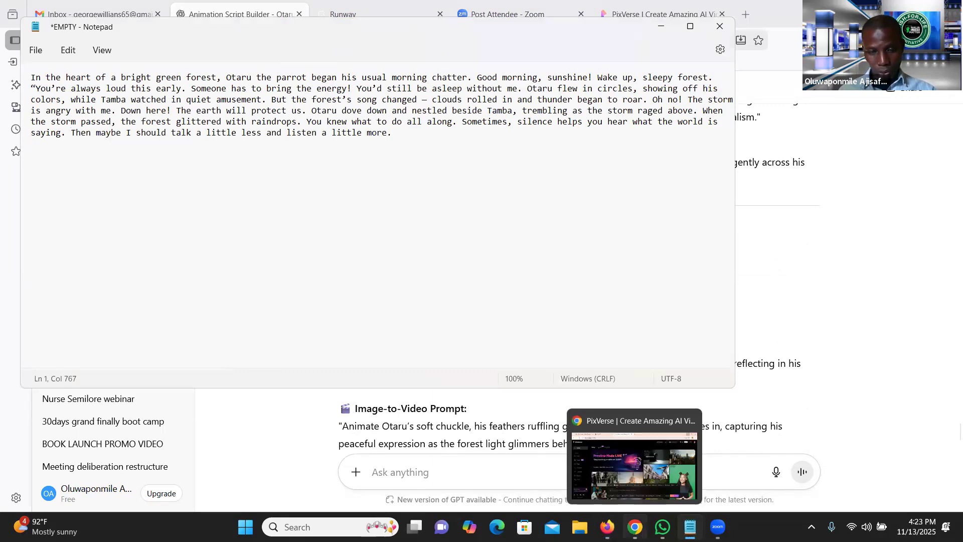
pyautogui.click(491, 418)
pyautogui.scroll(-5, 492, 418)
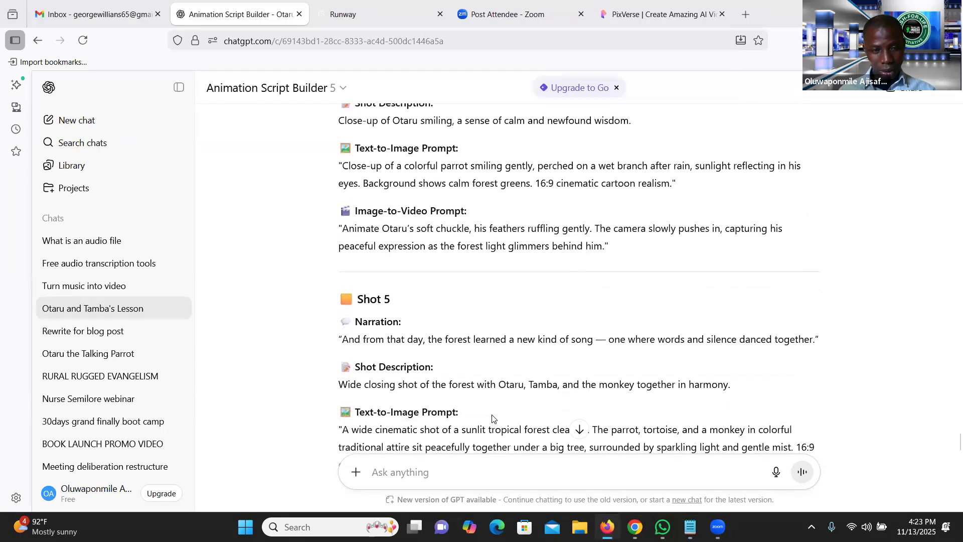
pyautogui.moveTo(343, 293); pyautogui.dragTo(812, 296)
pyautogui.hotkey('ctrl', 'c')
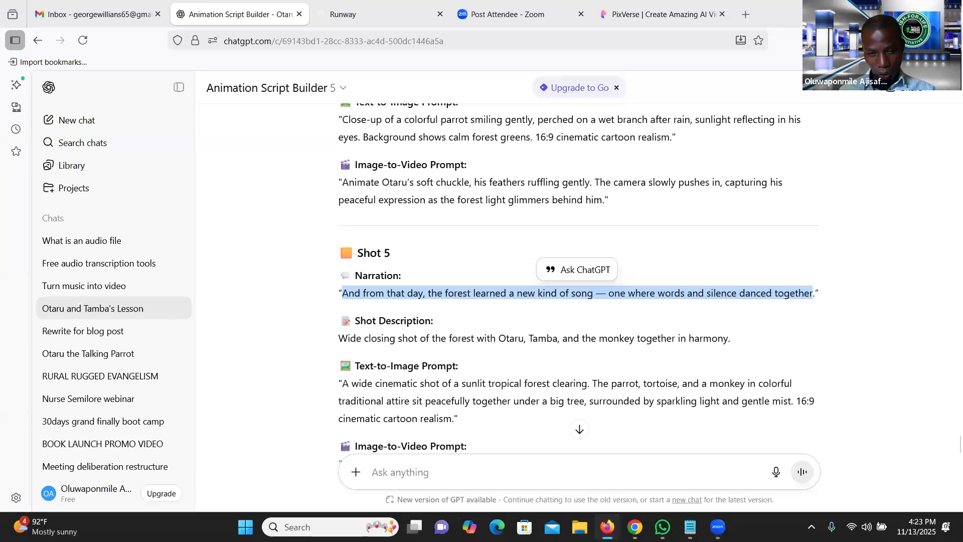
pyautogui.click(690, 527)
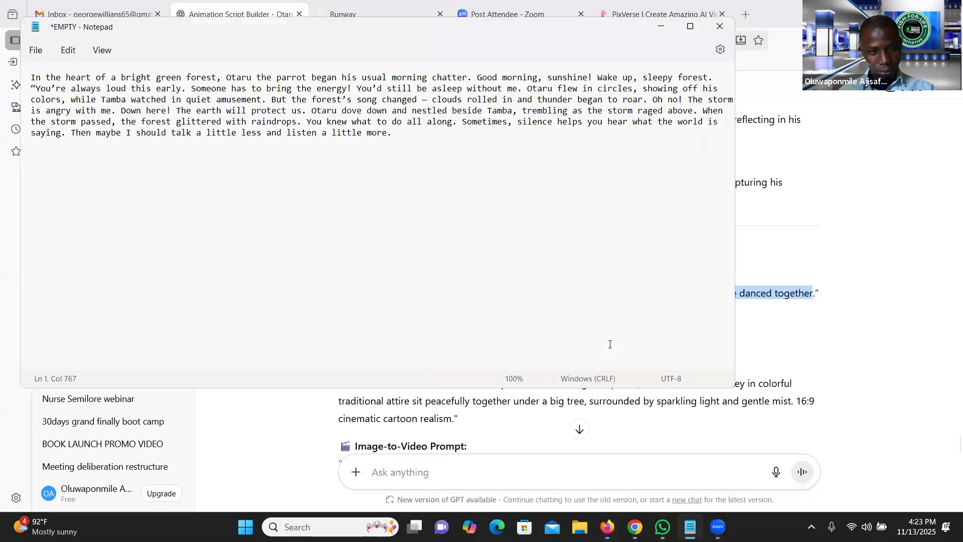
pyautogui.hotkey('ctrl', 'v')
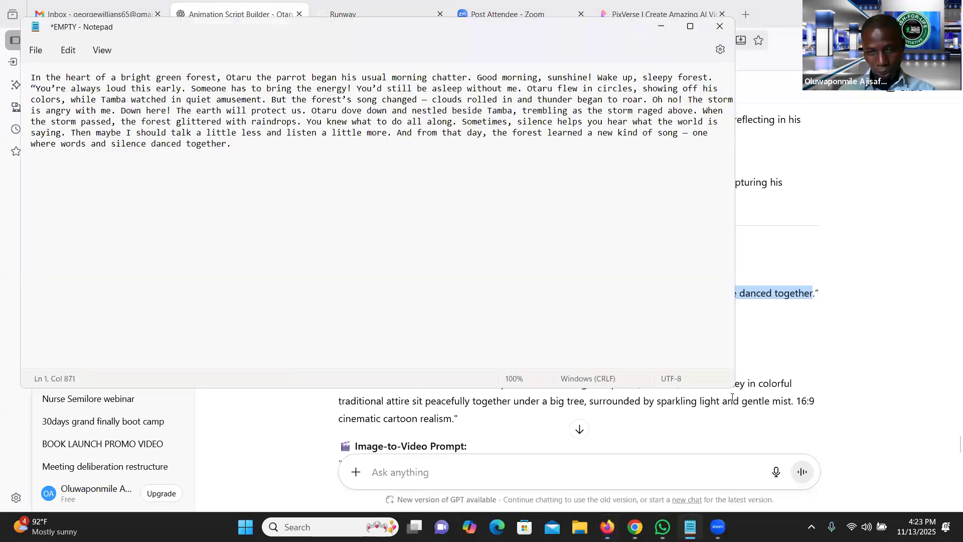
pyautogui.click(775, 373)
pyautogui.scroll(-5, 775, 373)
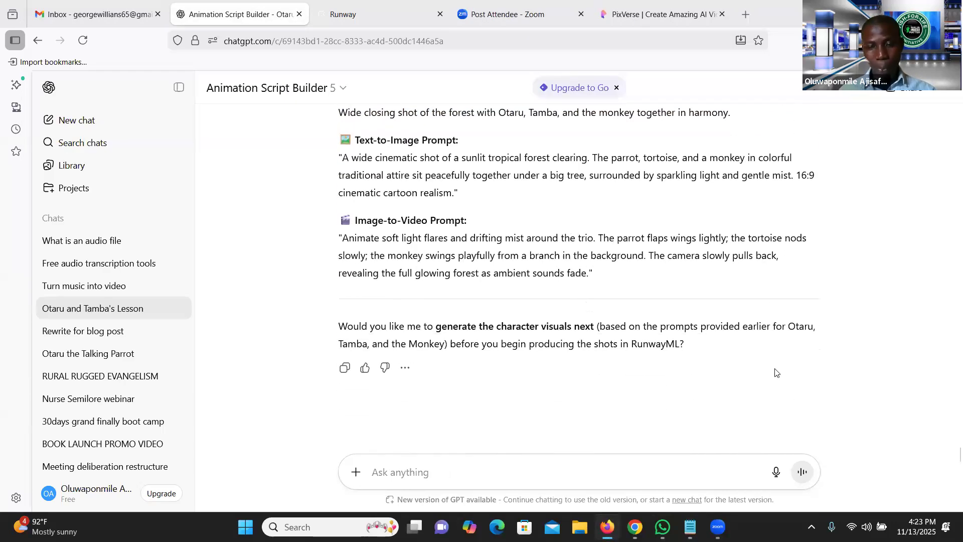
# Review the script's Scene 2 shots through the start of Scene 3 in ChatGPT, examining the narration and dialogue lines
pyautogui.scroll(20, 775, 373)
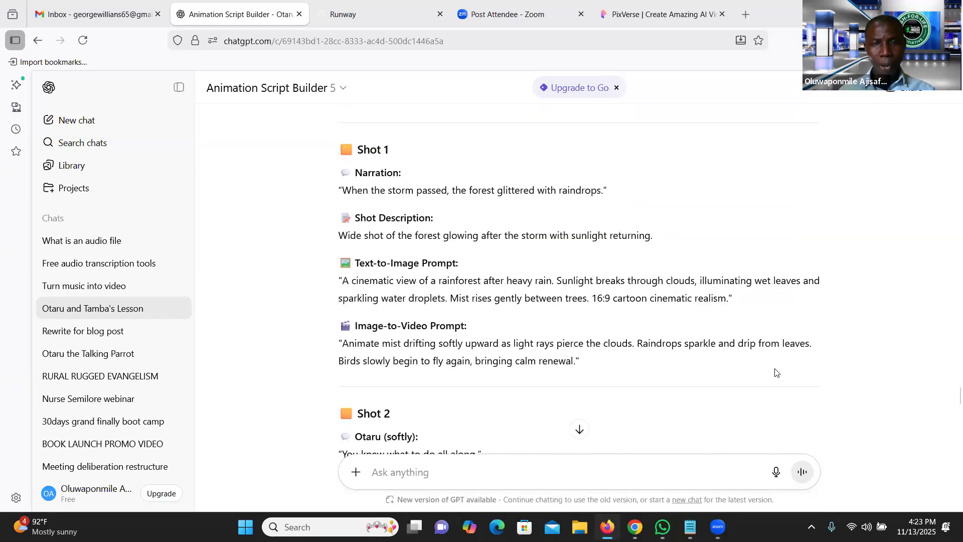
pyautogui.scroll(10, 775, 373)
pyautogui.scroll(10, 775, 373)
pyautogui.scroll(8, 775, 372)
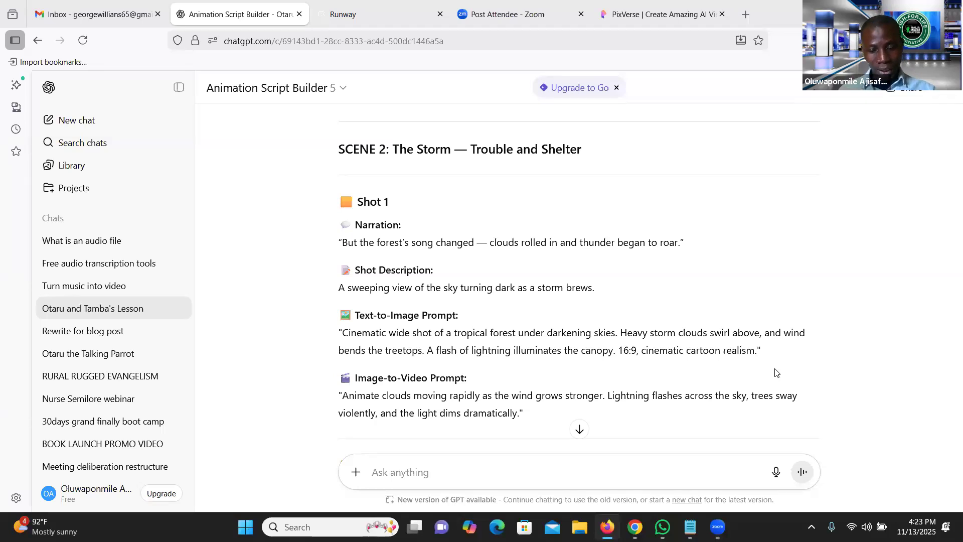
pyautogui.scroll(-6, 777, 372)
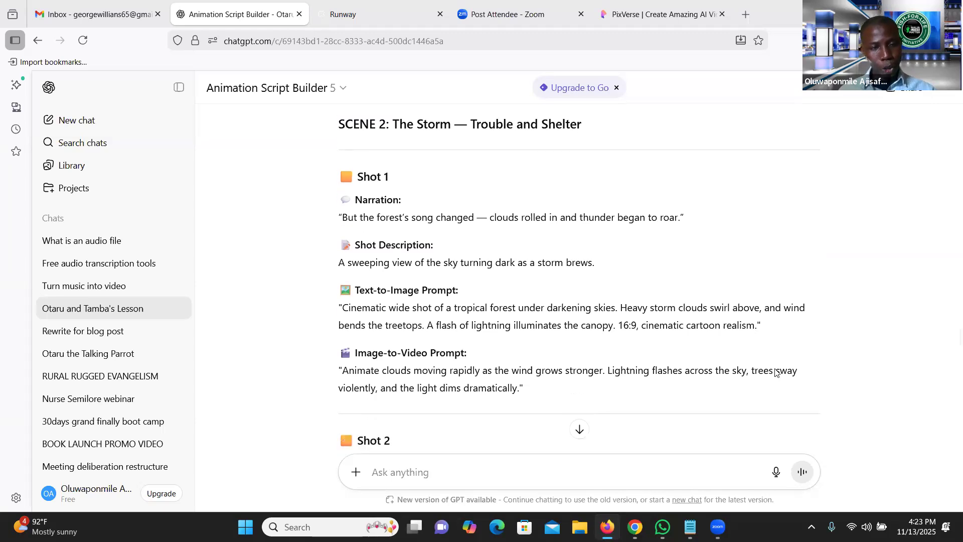
pyautogui.scroll(-8, 776, 372)
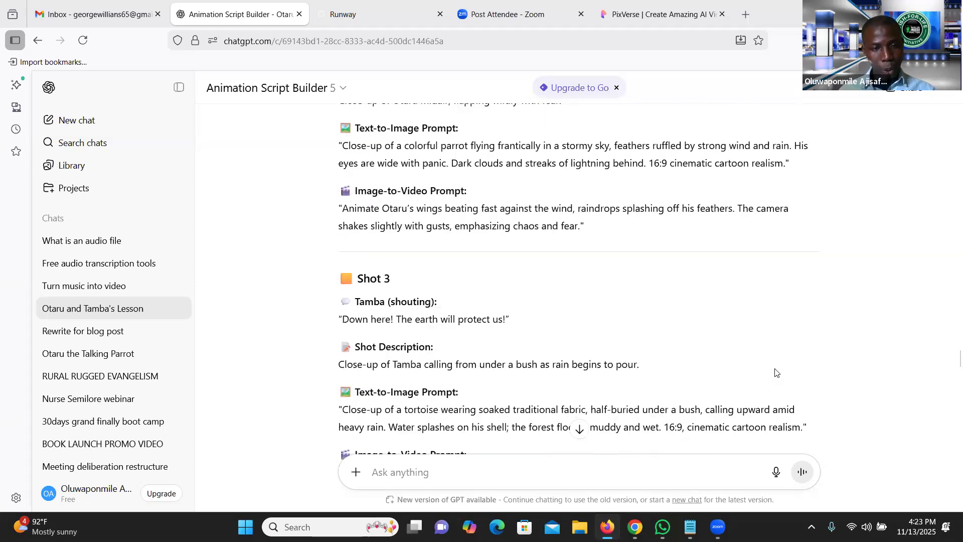
pyautogui.scroll(-4, 776, 372)
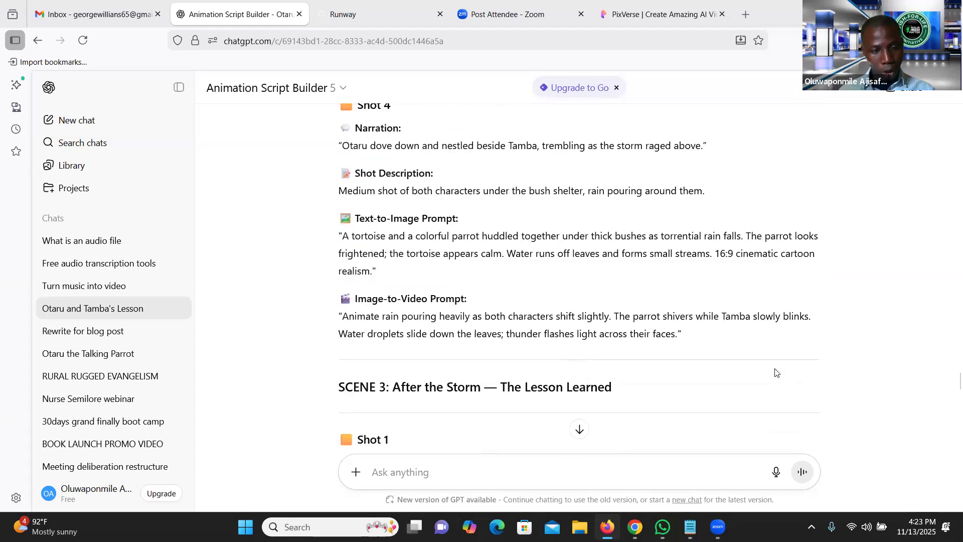
pyautogui.scroll(-1, 776, 372)
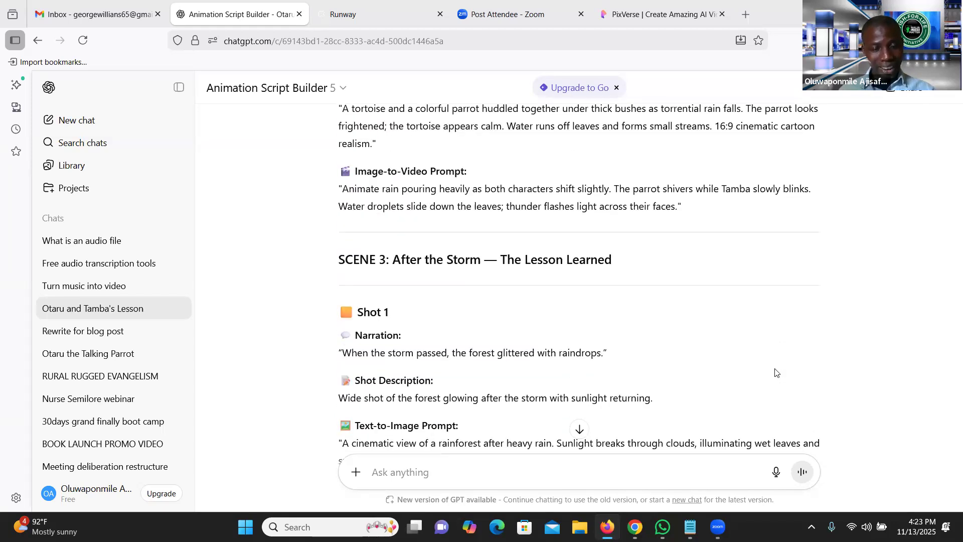
# Read through the whole animation script from Scene 1, Shot 1 to Scene 3, Shot 5, checking each shot's narration or dialogue
pyautogui.scroll(8, 777, 372)
pyautogui.scroll(9, 776, 373)
pyautogui.scroll(8, 776, 372)
pyautogui.scroll(8, 776, 373)
pyautogui.scroll(7, 776, 372)
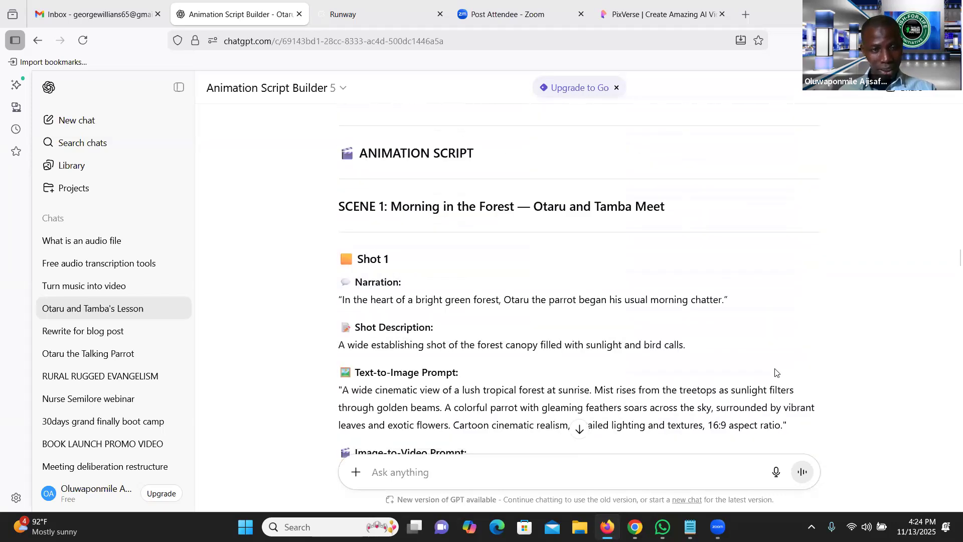
pyautogui.scroll(-5, 777, 372)
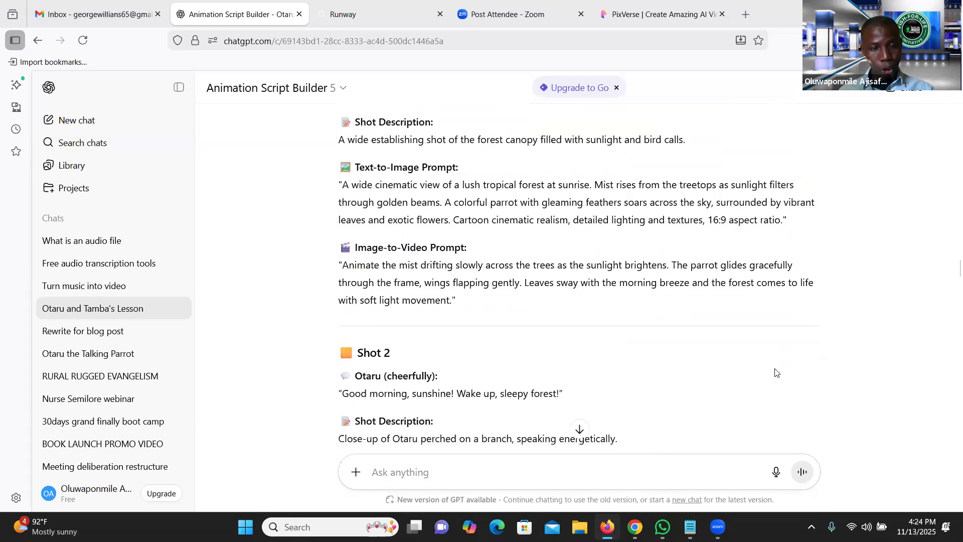
pyautogui.scroll(-10, 776, 372)
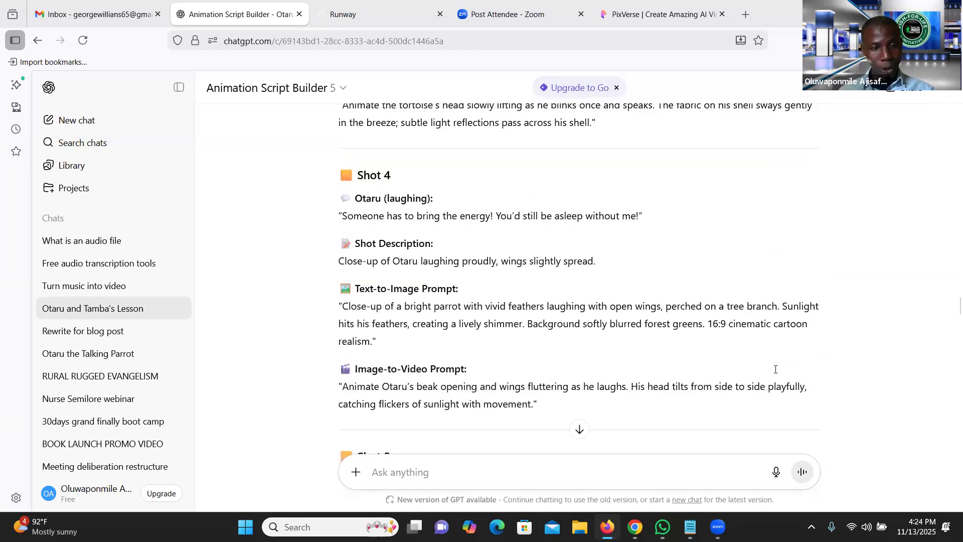
pyautogui.scroll(-7, 775, 369)
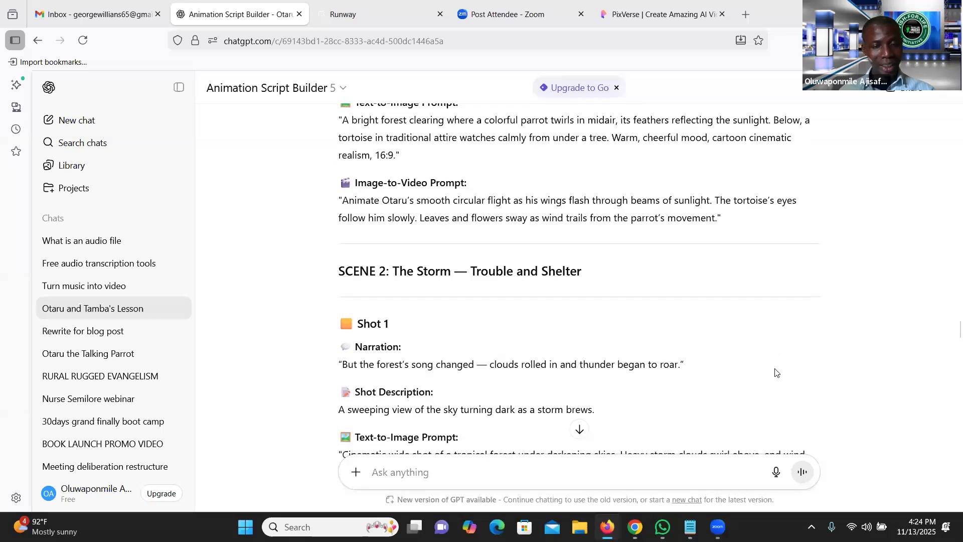
pyautogui.scroll(-2, 776, 373)
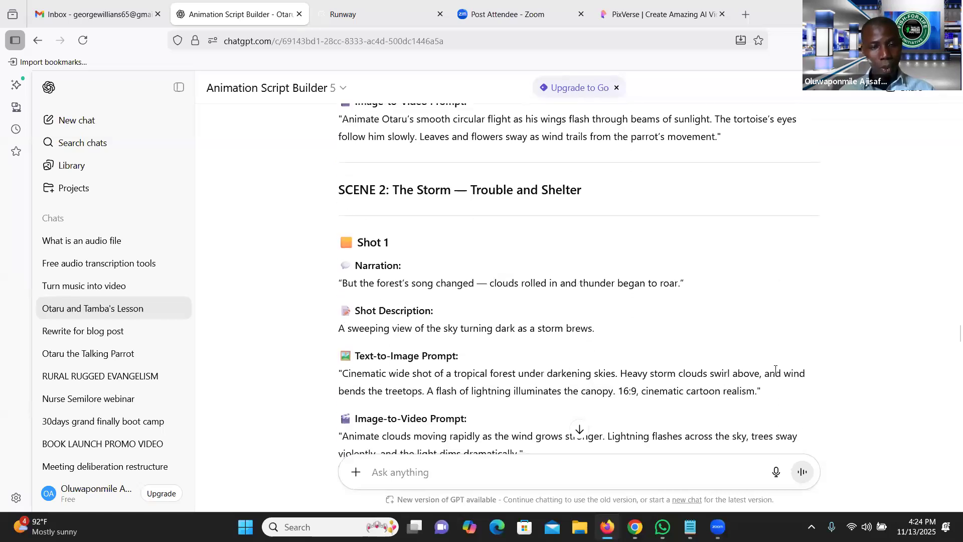
pyautogui.scroll(-10, 775, 370)
pyautogui.scroll(-10, 775, 372)
pyautogui.scroll(-5, 776, 372)
pyautogui.scroll(3, 776, 372)
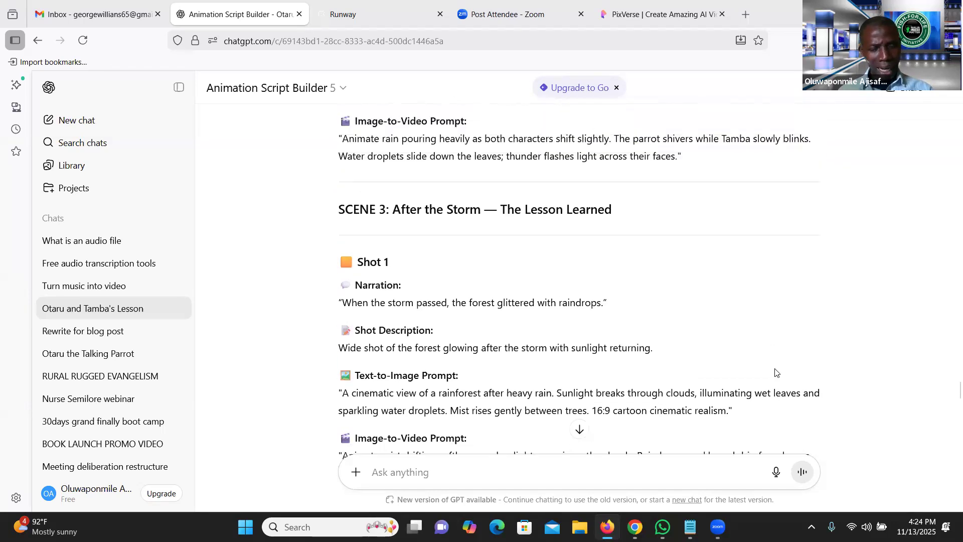
pyautogui.scroll(-7, 775, 372)
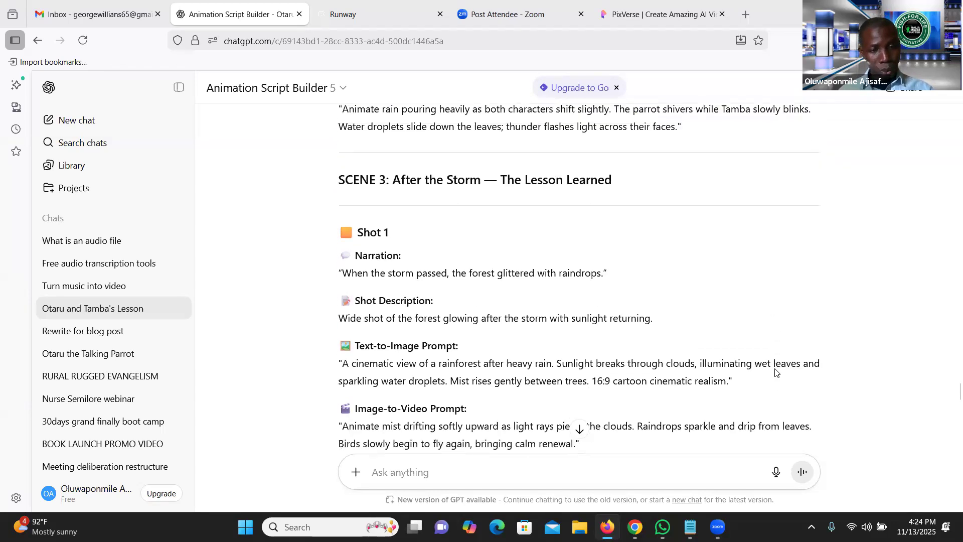
pyautogui.scroll(-9, 776, 372)
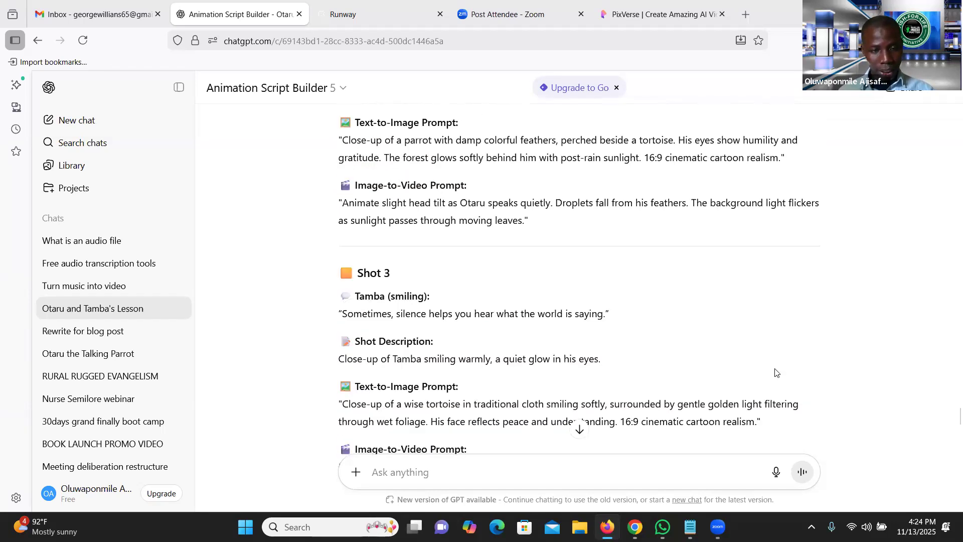
pyautogui.scroll(-10, 776, 372)
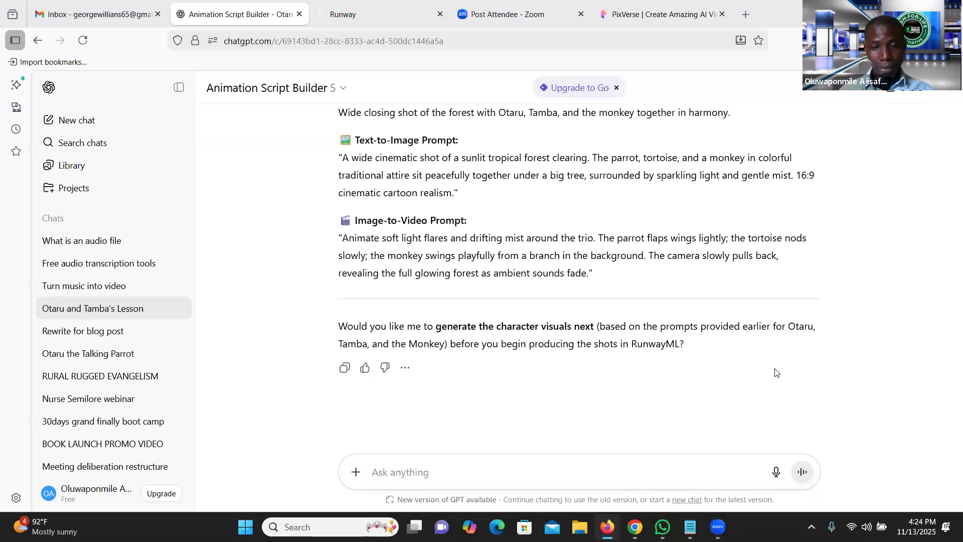
pyautogui.scroll(2, 776, 372)
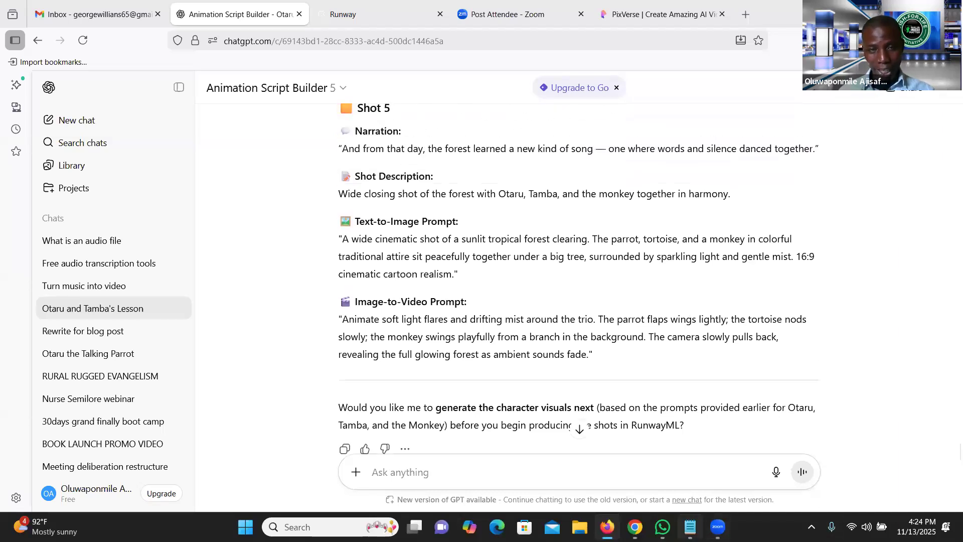
# Switch to Notepad and copy the entire collected narration and dialogue text
pyautogui.hotkey('alt', 'Tab')
pyautogui.hotkey('ctrl', 'a')
pyautogui.hotkey('ctrl', 'c')
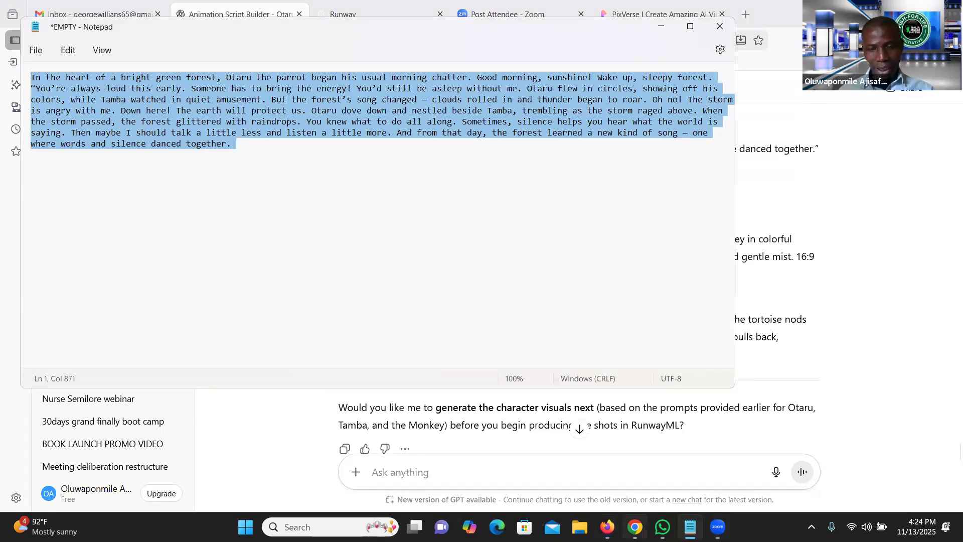
# Switch to Chrome, search for "11 labs" in a new tab and open the ElevenLabs website
pyautogui.click(635, 527)
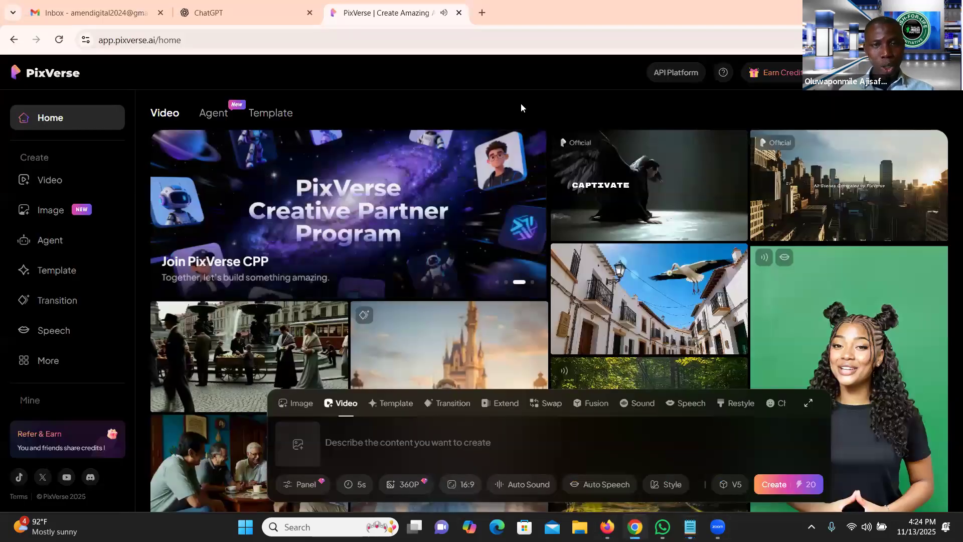
pyautogui.hotkey('ctrl', 't')
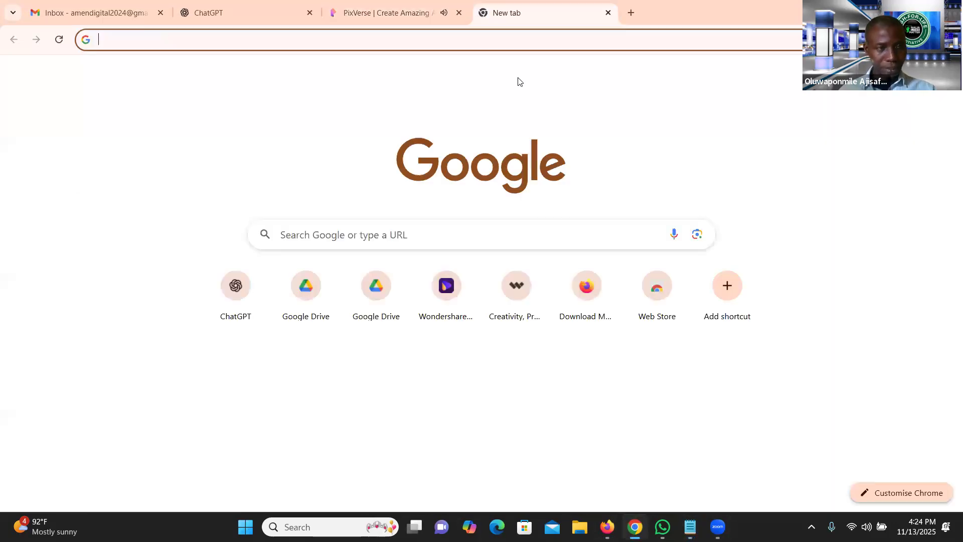
pyautogui.write('11')
pyautogui.press('Return')
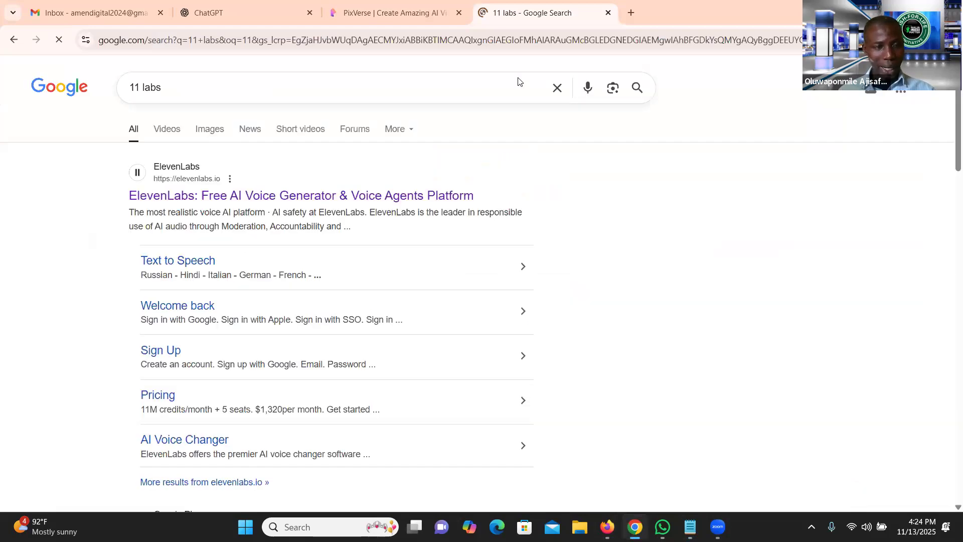
pyautogui.click(307, 196)
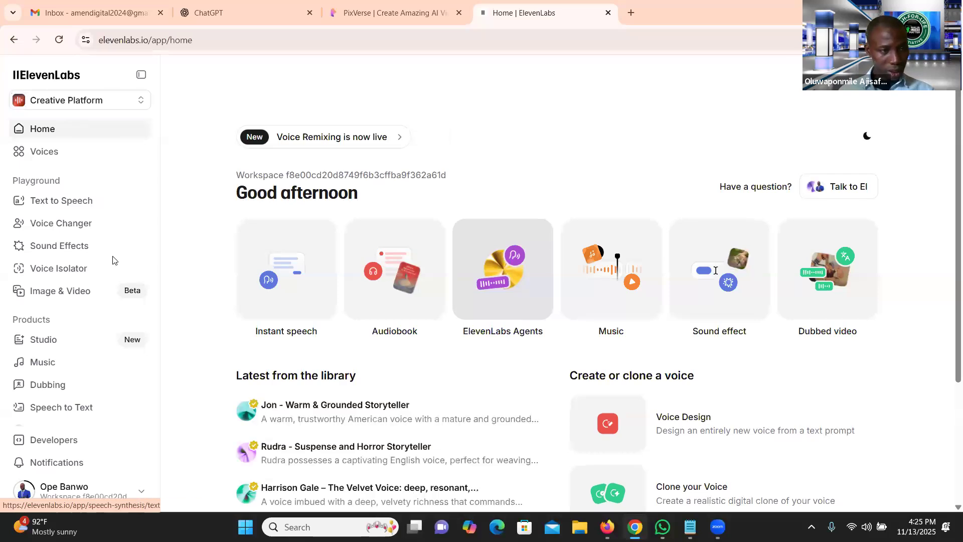
# Open ElevenLabs Text to Speech and replace the existing text with the copied script text
pyautogui.click(62, 202)
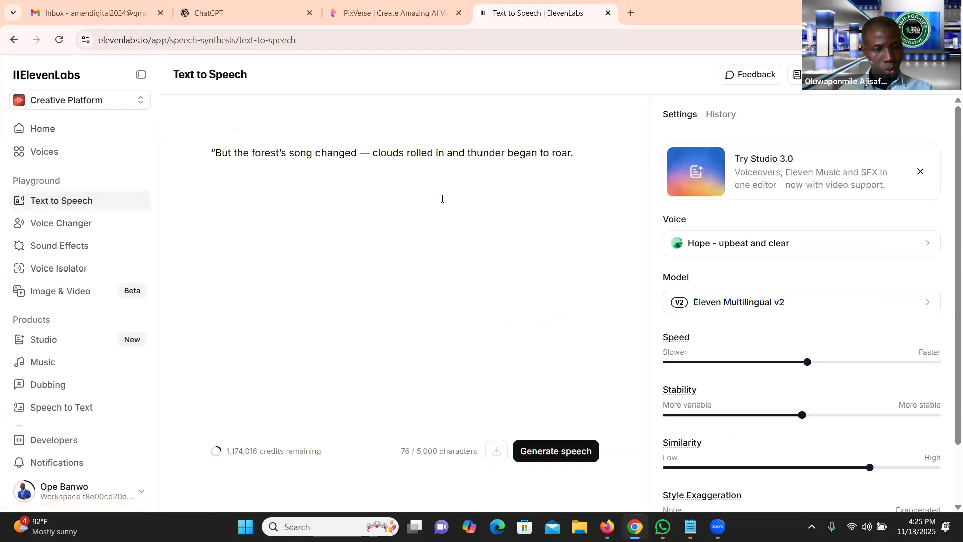
pyautogui.hotkey('ctrl', 'a')
pyautogui.hotkey('ctrl', 'v')
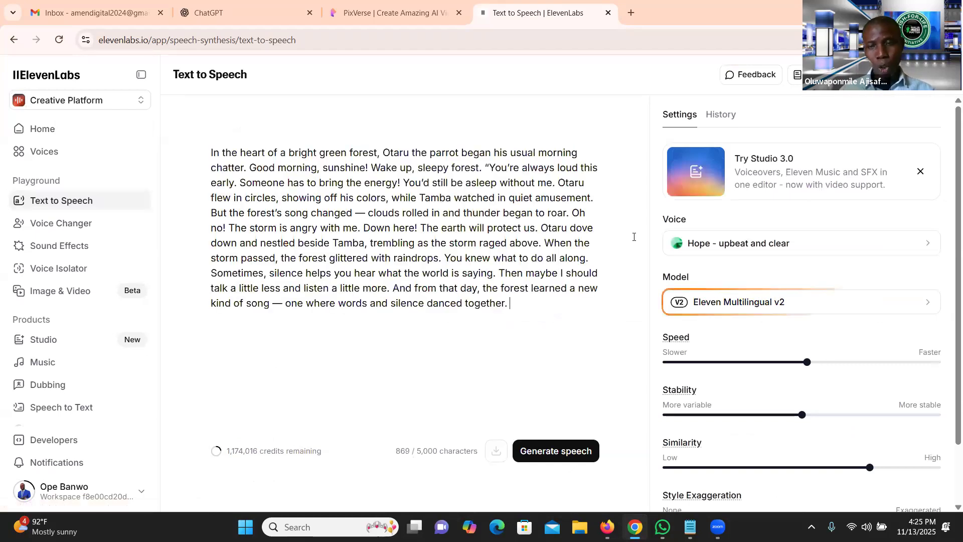
# Change the voice to Elon and generate speech from the script text
pyautogui.click(856, 248)
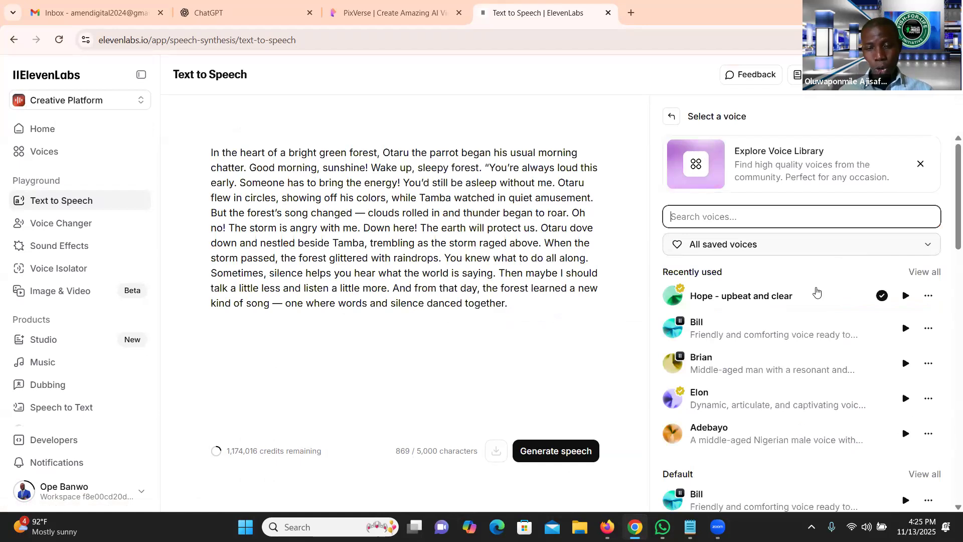
pyautogui.click(750, 398)
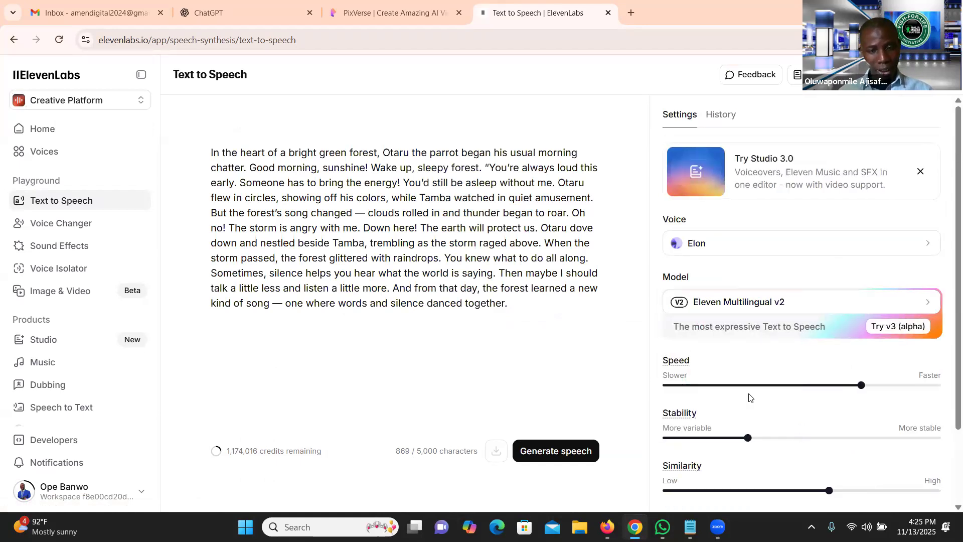
pyautogui.click(549, 456)
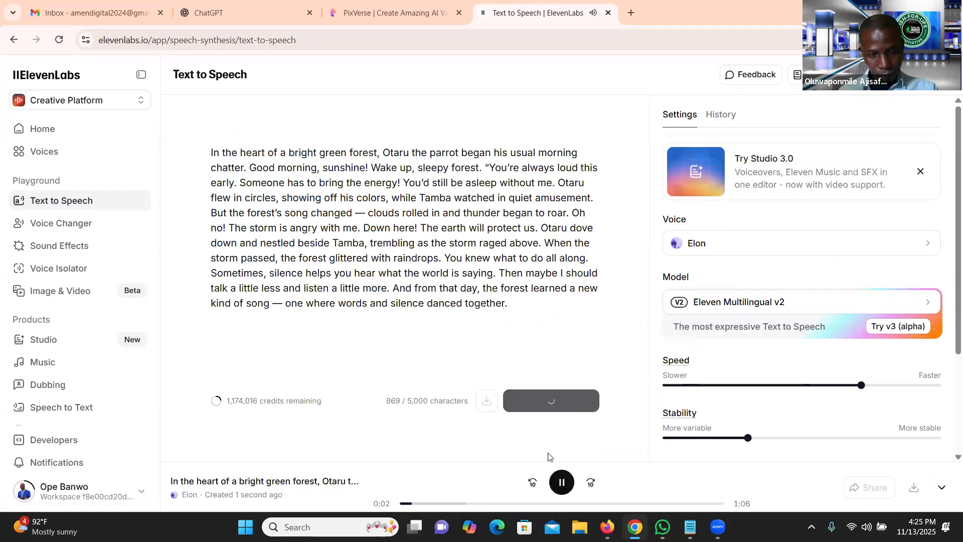
# Raise the system volume to 100, pause the playing speech preview and download the generated audio
pyautogui.press('XF86AudioRaiseVolume')
pyautogui.press('XF86AudioRaiseVolume')
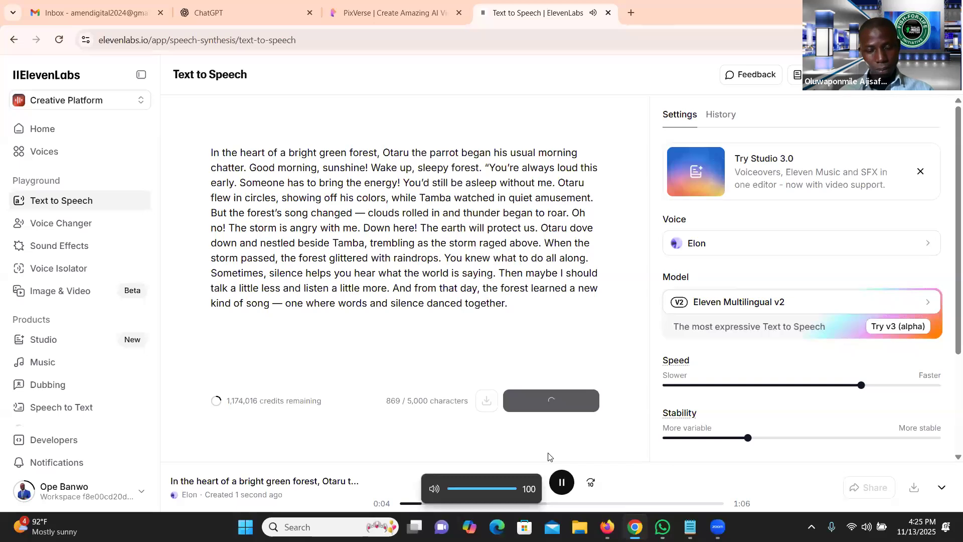
pyautogui.click(563, 483)
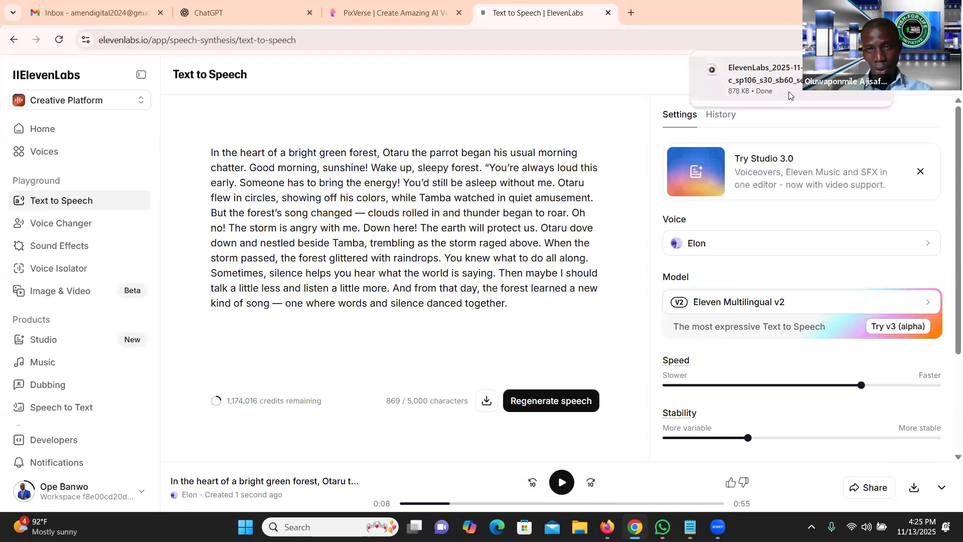
# In File Explorer, move the newly downloaded ElevenLabs Elon MP3 from Downloads into the desktop folder PARORT&TORTOISE
pyautogui.click(580, 527)
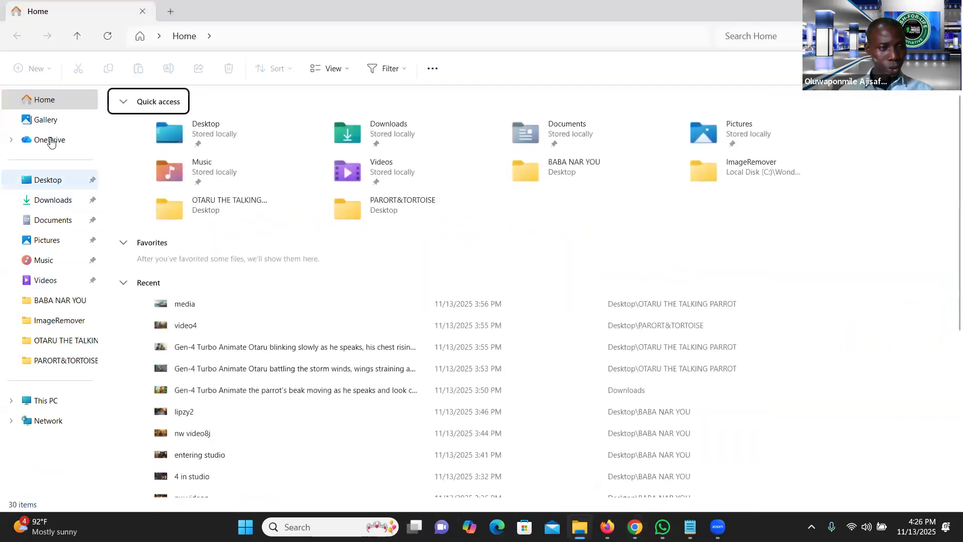
pyautogui.click(54, 209)
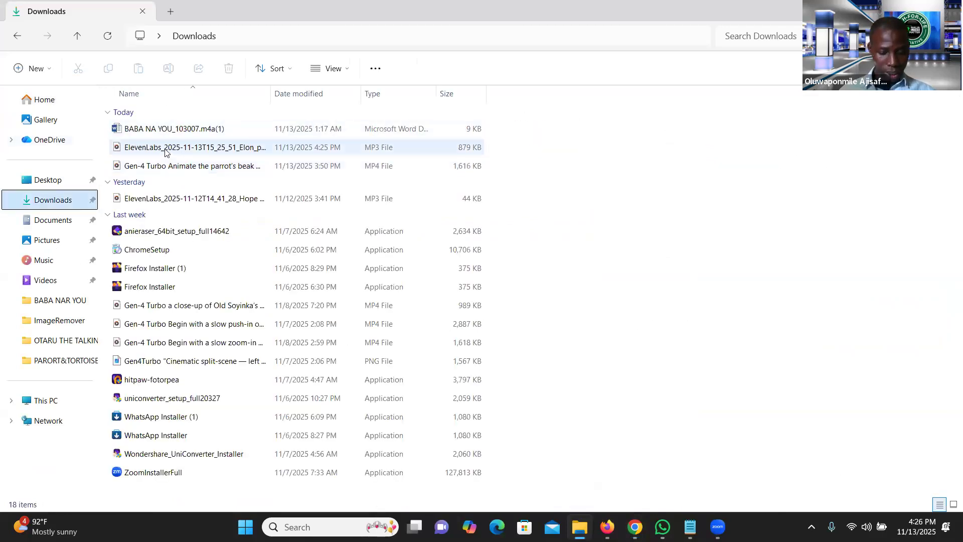
pyautogui.click(165, 151)
pyautogui.rightClick(166, 153)
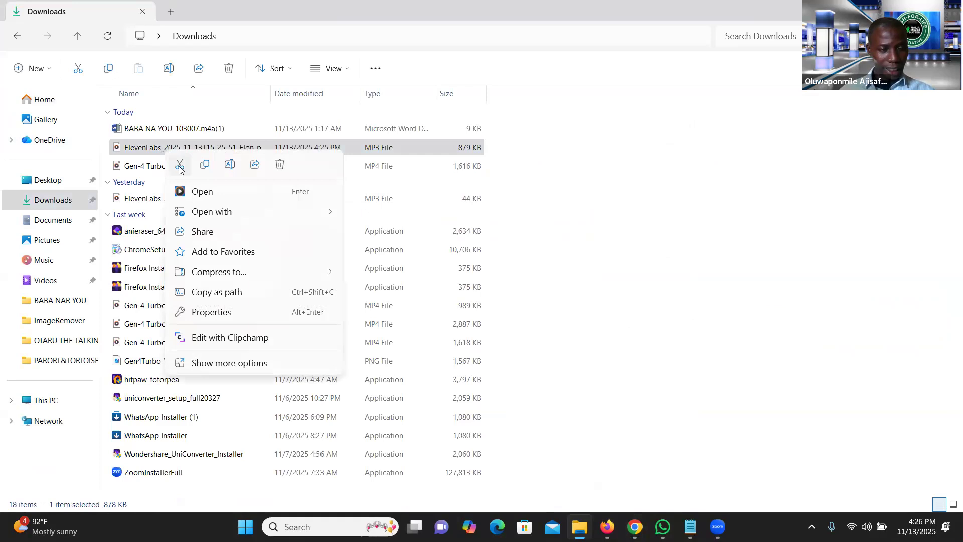
pyautogui.click(180, 167)
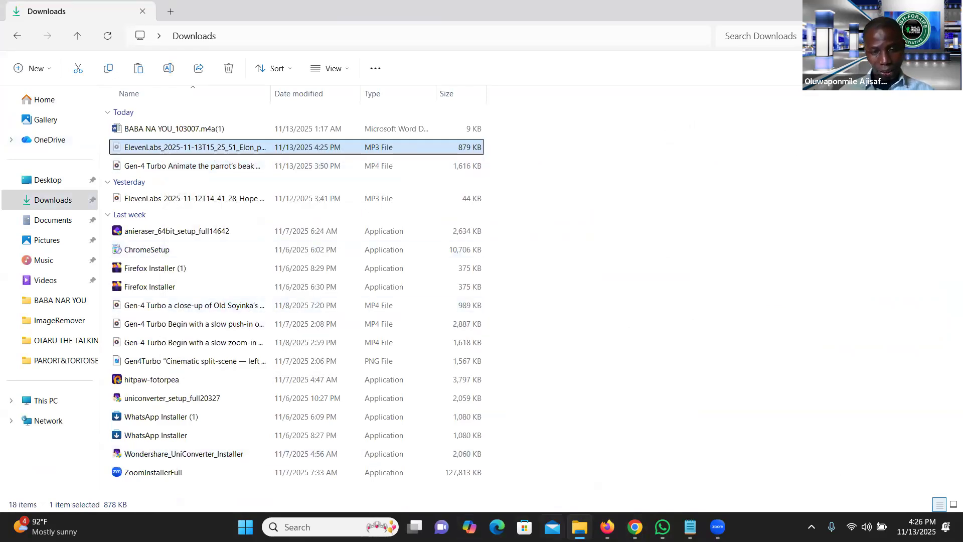
pyautogui.click(635, 527)
pyautogui.hotkey('alt', 'Tab')
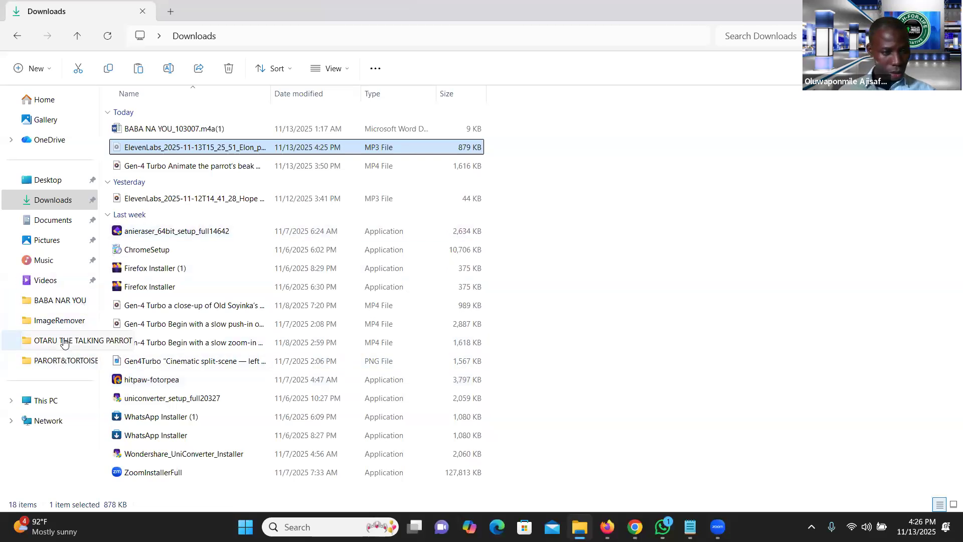
pyautogui.click(64, 362)
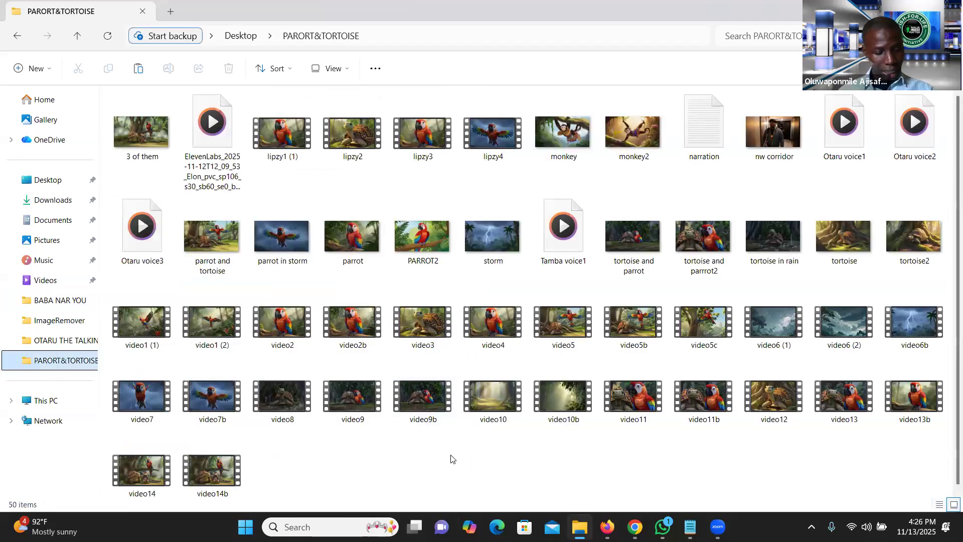
pyautogui.hotkey('ctrl', 'v')
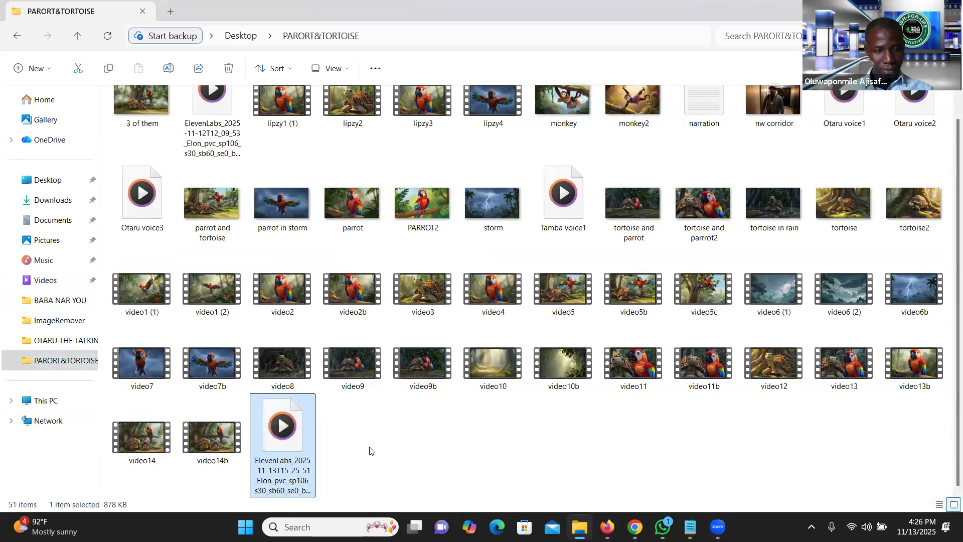
# Switch to the ChatGPT animation script in Firefox and copy the text-to-image prompt of Scene 1, Shot 1
pyautogui.click(471, 494)
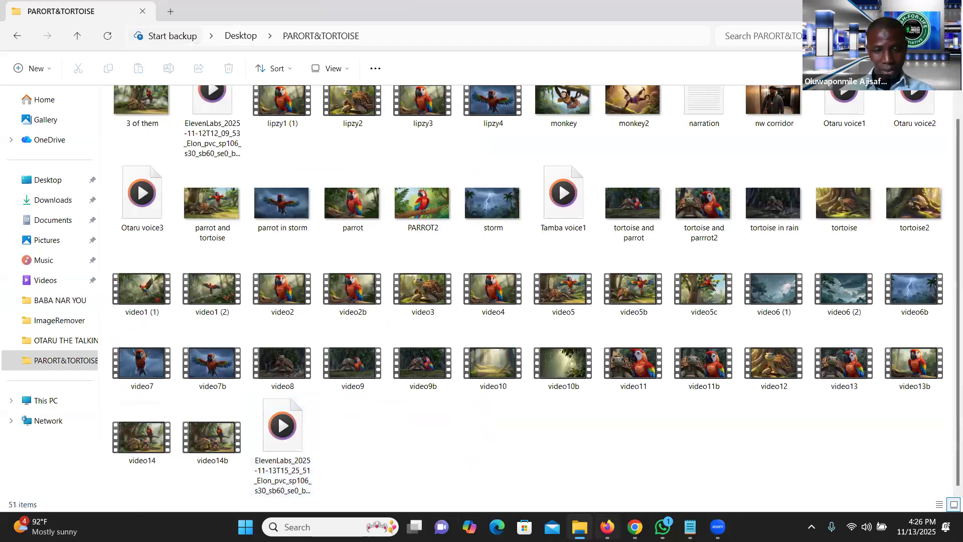
pyautogui.click(607, 527)
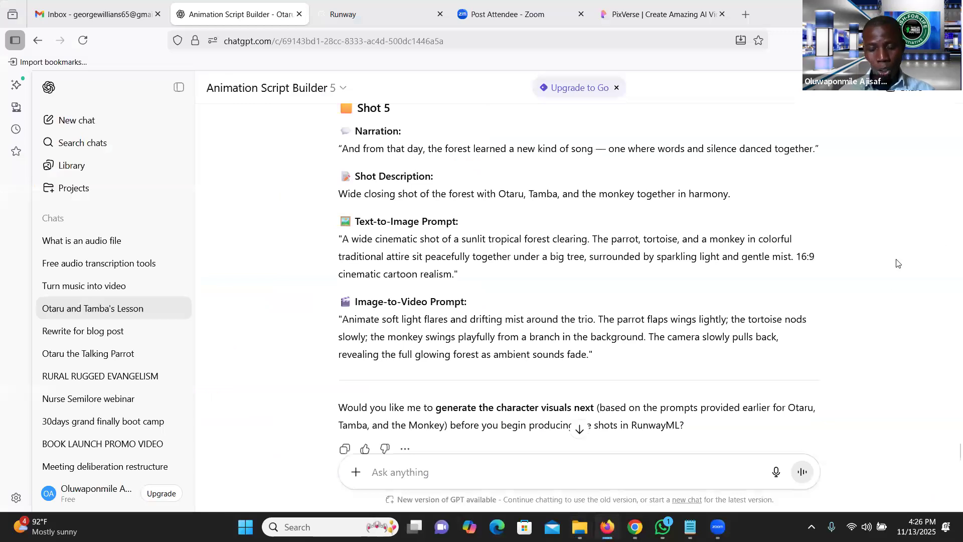
pyautogui.scroll(5, 898, 263)
pyautogui.scroll(12, 898, 264)
pyautogui.scroll(10, 898, 263)
pyautogui.scroll(6, 898, 263)
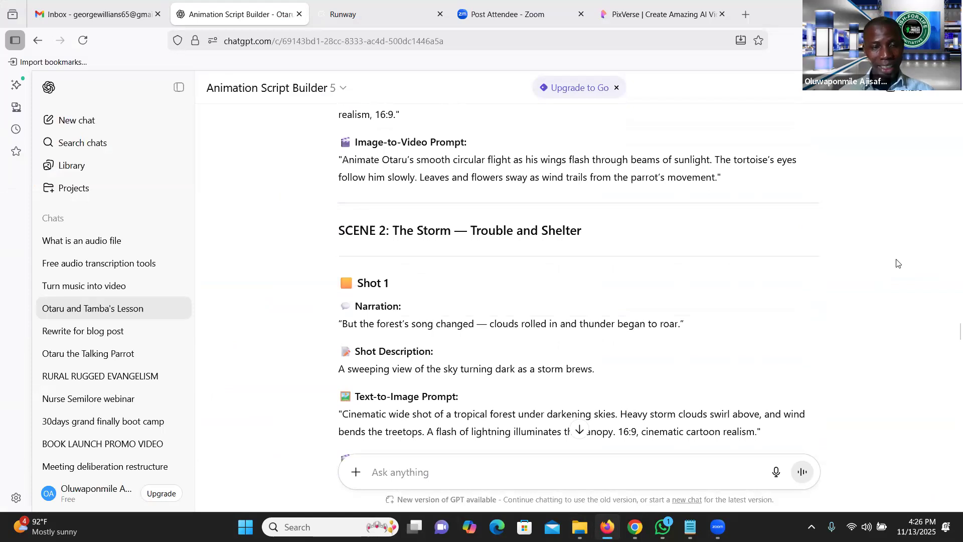
pyautogui.scroll(12, 898, 263)
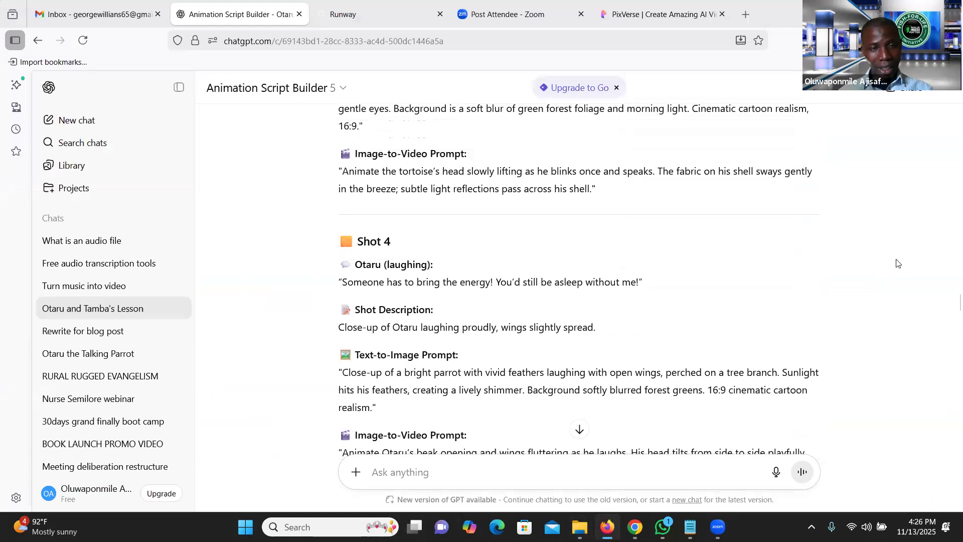
pyautogui.scroll(10, 898, 263)
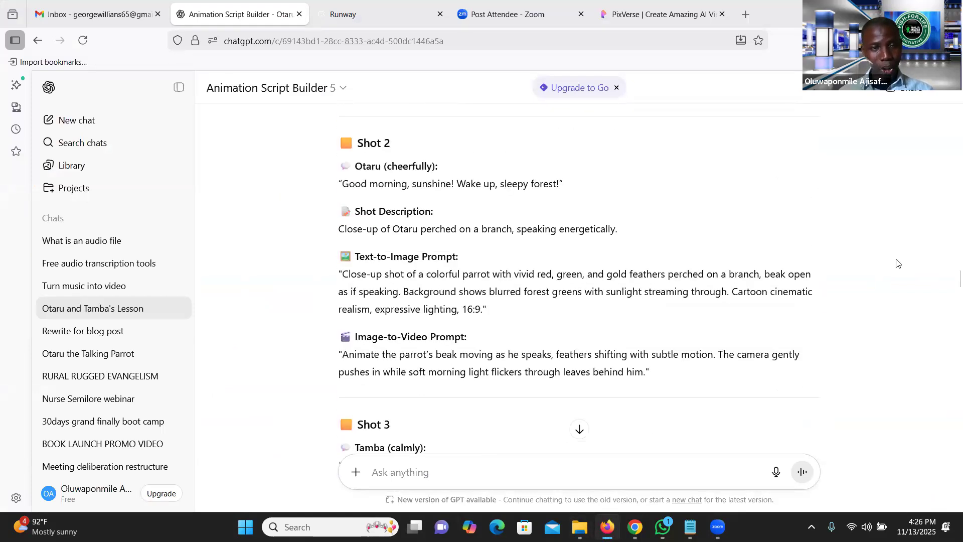
pyautogui.scroll(6, 898, 263)
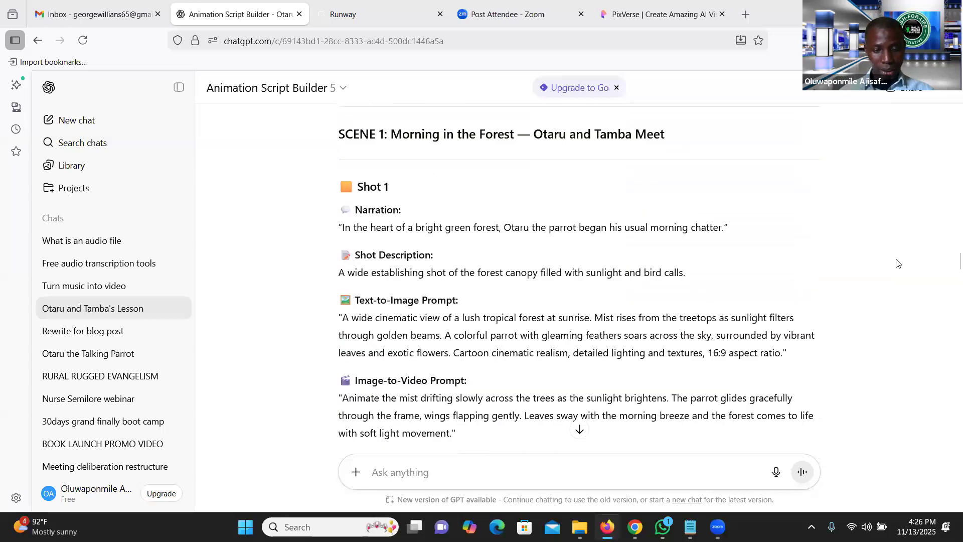
pyautogui.scroll(-1, 898, 263)
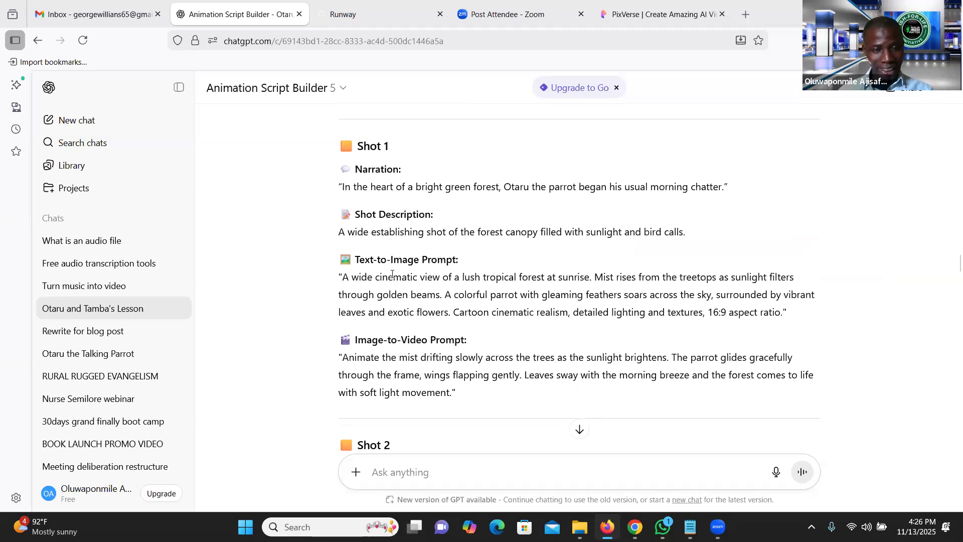
pyautogui.moveTo(339, 280); pyautogui.dragTo(790, 325)
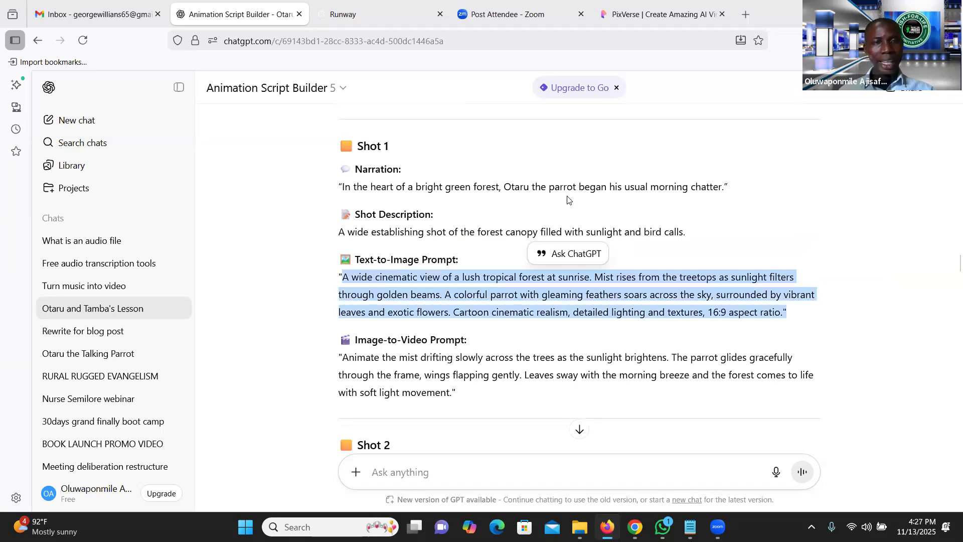
# In Runway's PARROT AND TORTOISE session, switch to image generation and replace the existing prompt with the copied Shot 1 prompt
pyautogui.hotkey('ctrl', 'Tab')
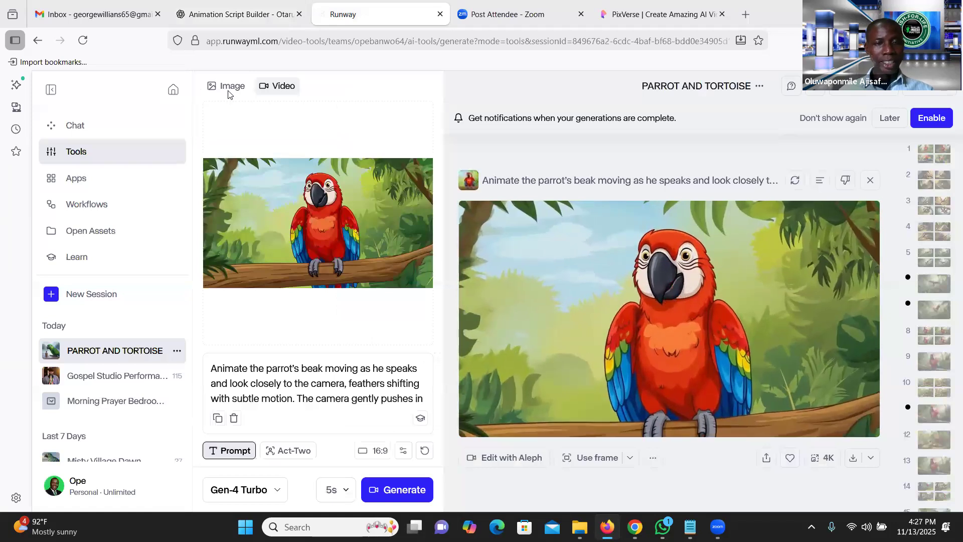
pyautogui.click(229, 92)
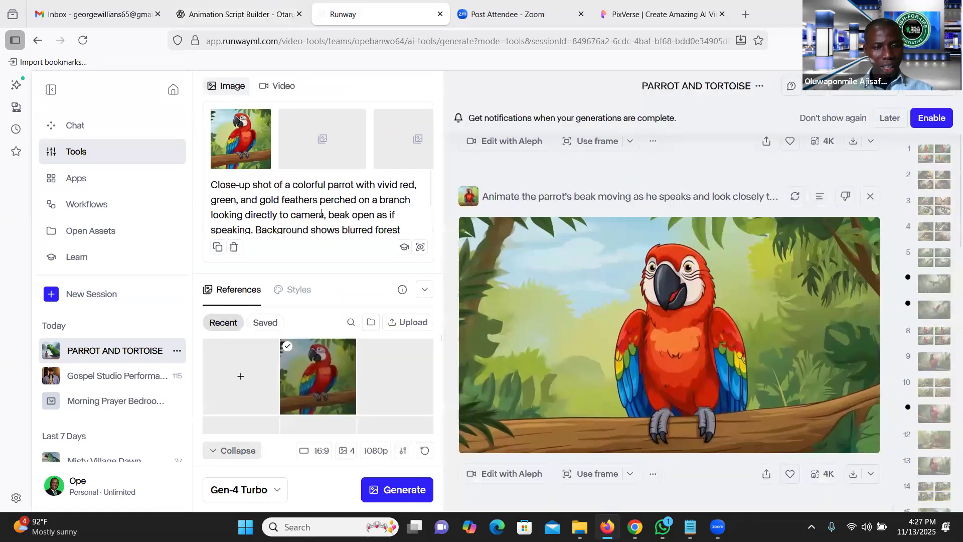
pyautogui.hotkey('ctrl', 'a')
pyautogui.hotkey('ctrl', 'v')
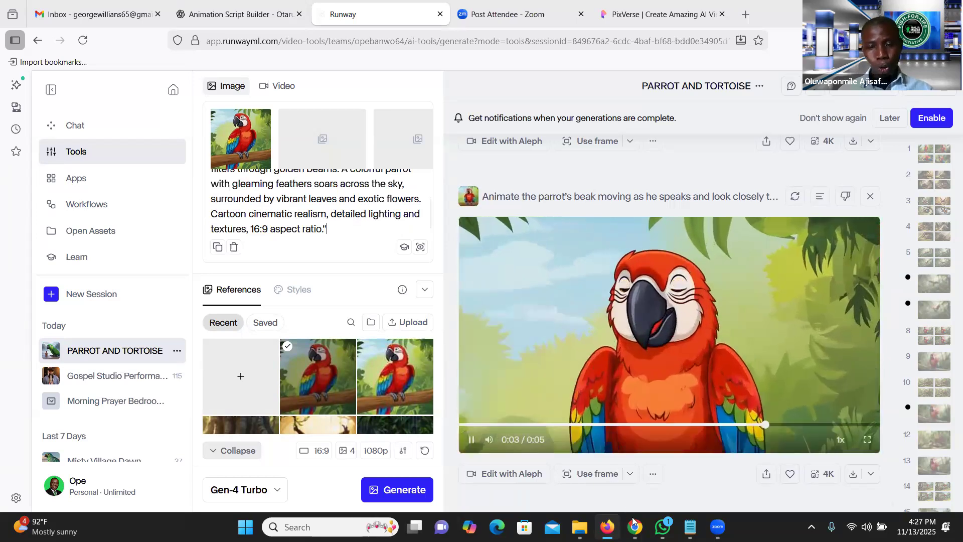
pyautogui.moveTo(633, 522)
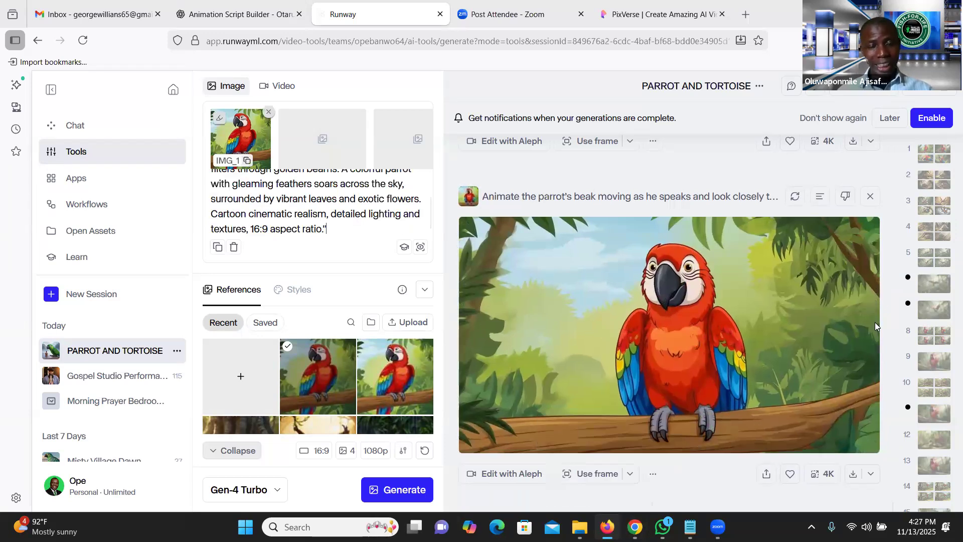
# Review the character image prompts and the Scene 1, Shot 1 prompts in the ChatGPT script
pyautogui.hotkey('ctrl', 'shift', 'Tab')
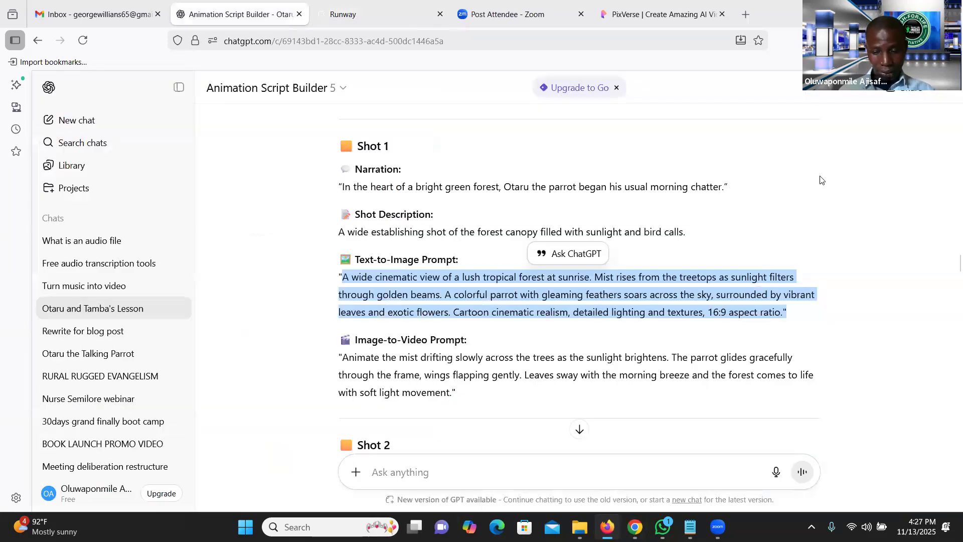
pyautogui.scroll(15, 821, 180)
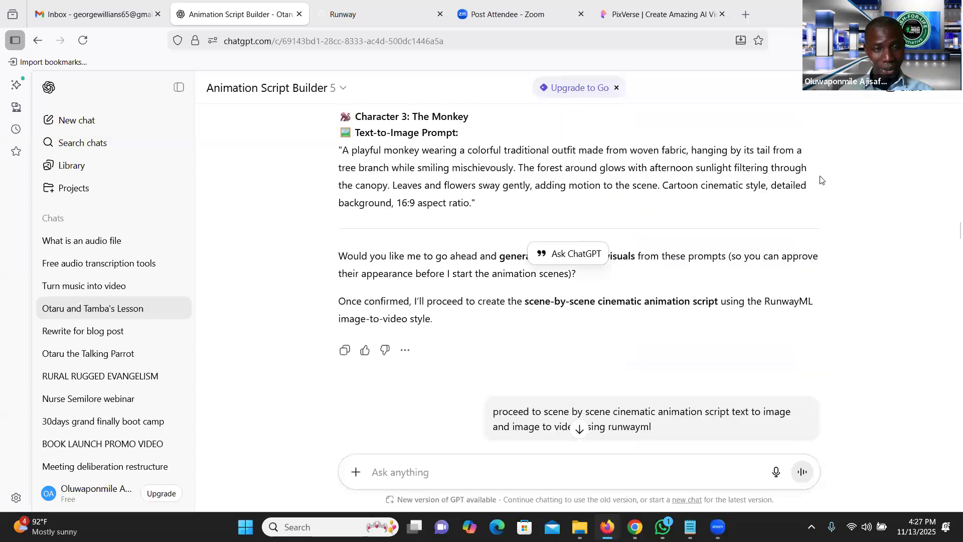
pyautogui.scroll(3, 821, 179)
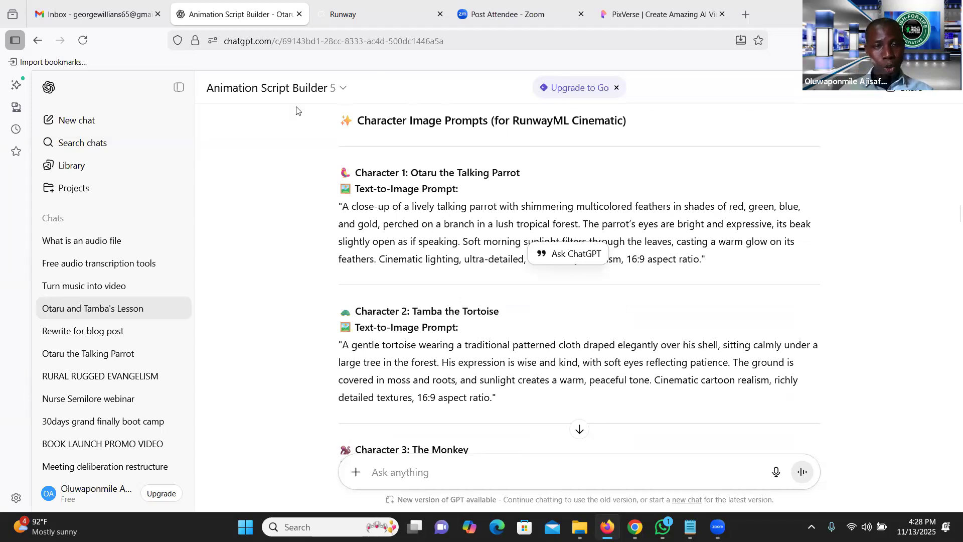
pyautogui.click(321, 2)
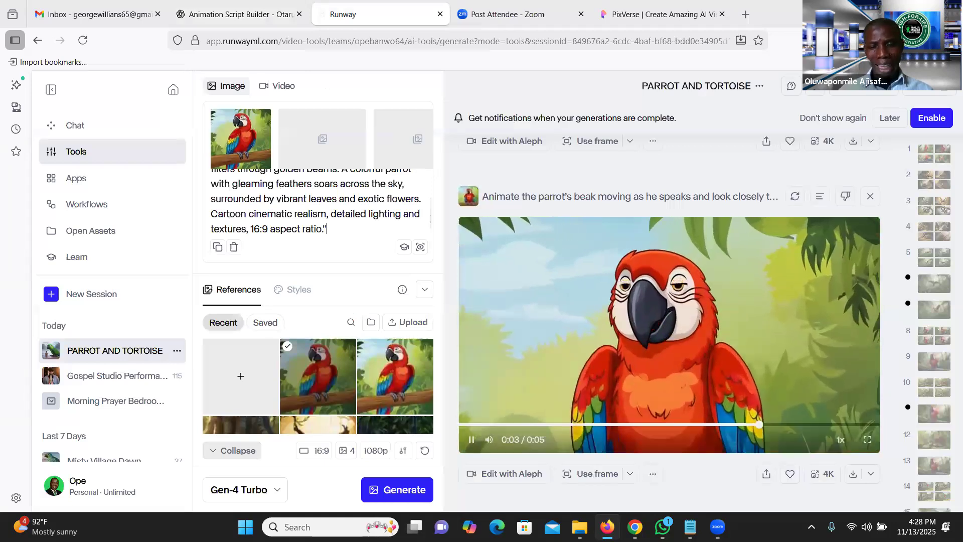
pyautogui.click(235, 14)
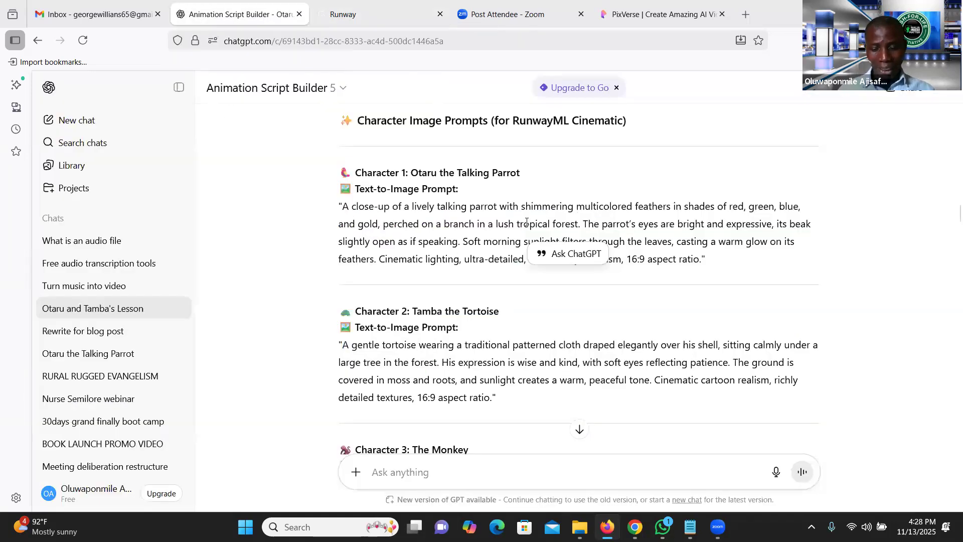
pyautogui.scroll(-20, 527, 224)
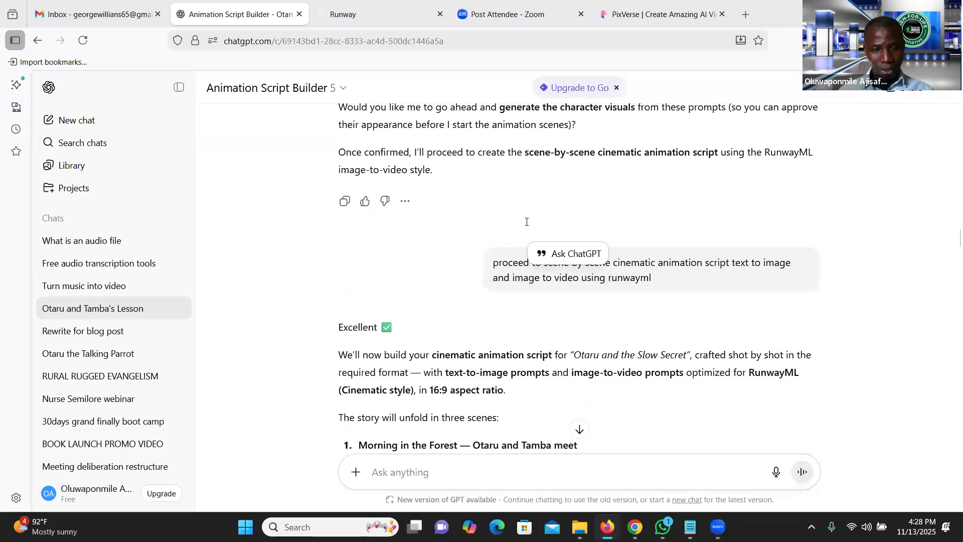
pyautogui.scroll(-6, 527, 226)
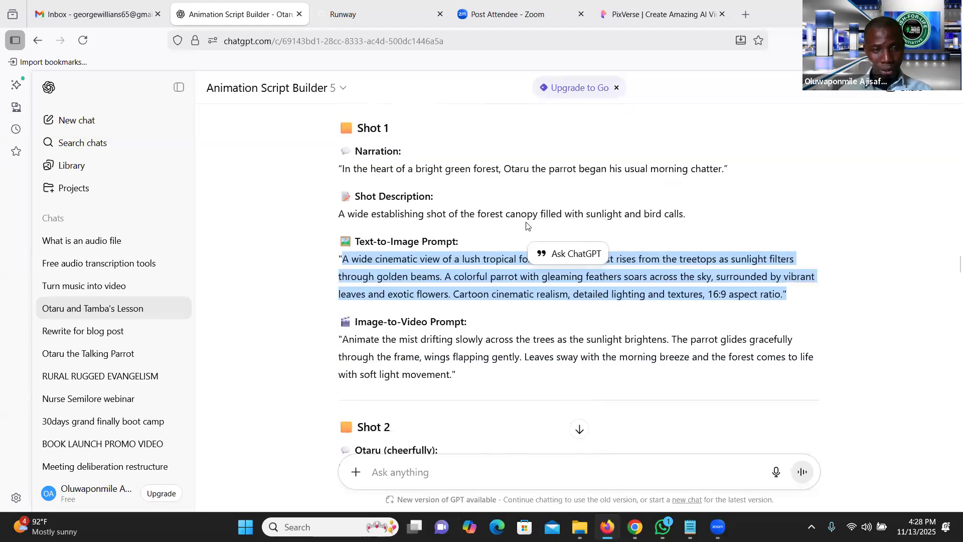
pyautogui.scroll(3, 526, 224)
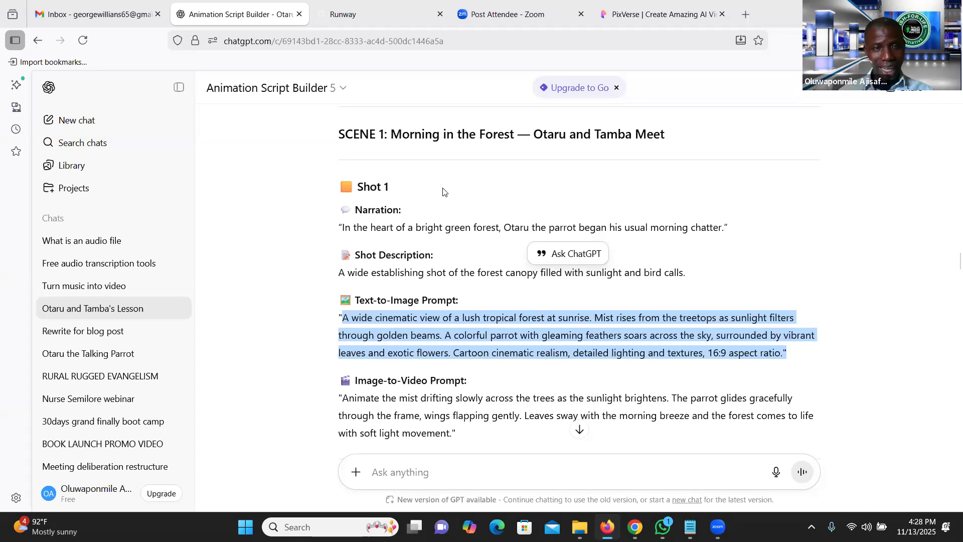
# Back in Runway, remove the parrot reference image from the prompt and view the earlier parrot and tortoise generations
pyautogui.hotkey('ctrl', 'Tab')
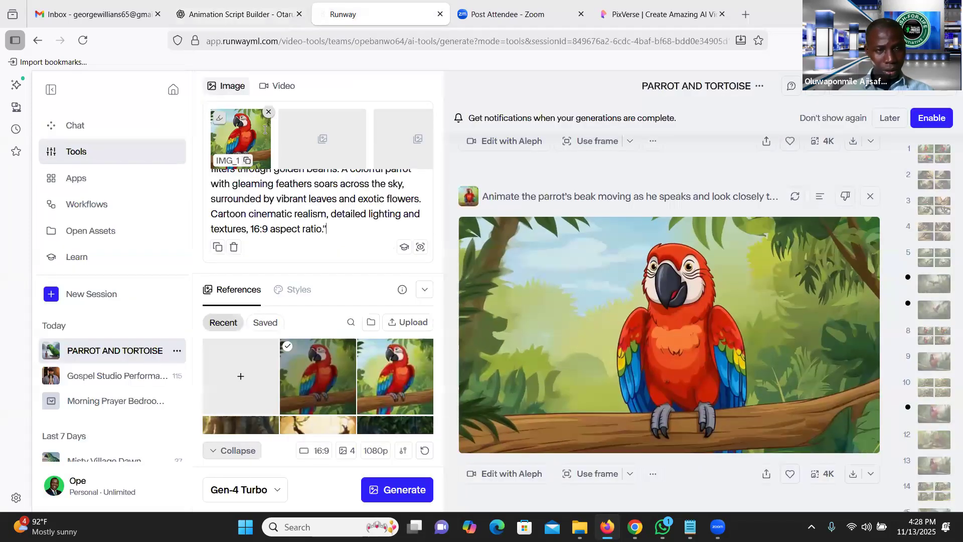
pyautogui.click(268, 112)
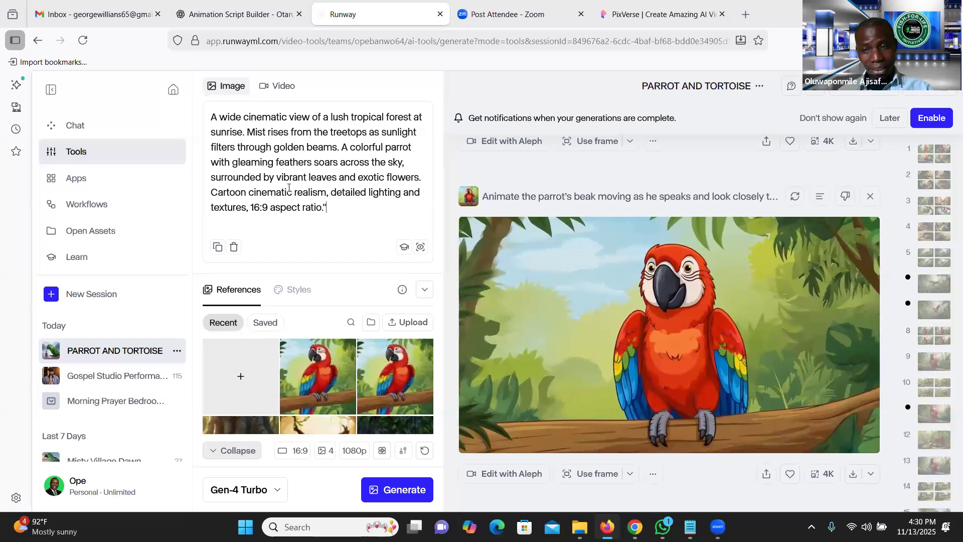
pyautogui.click(936, 162)
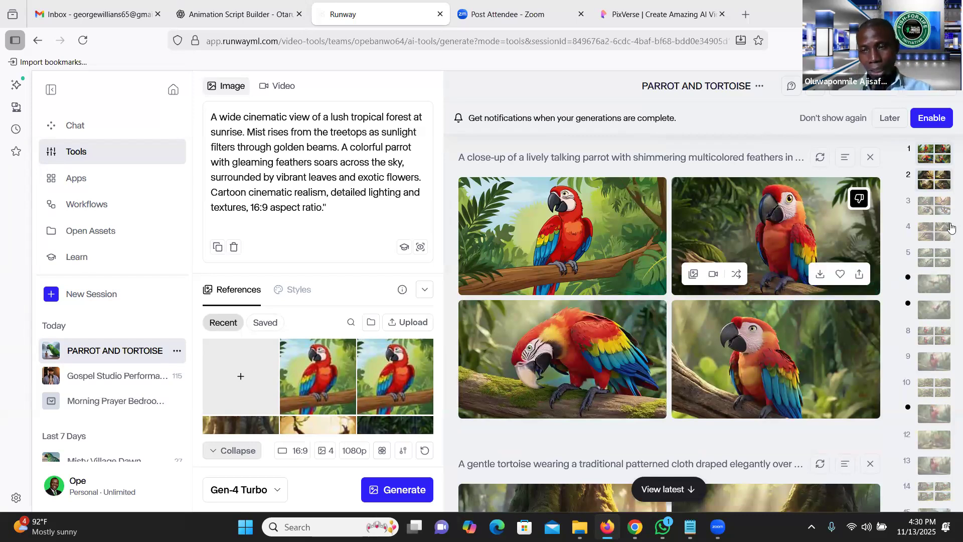
pyautogui.click(934, 179)
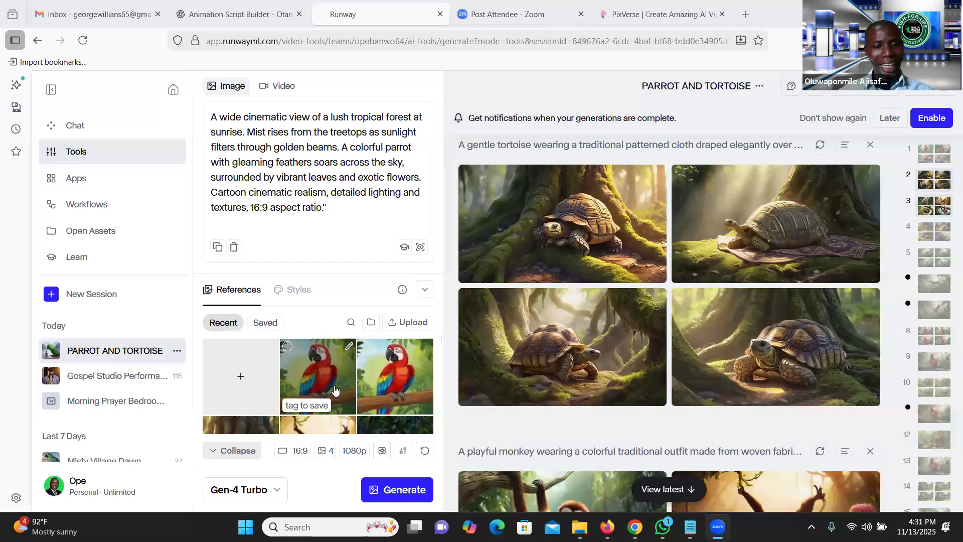
# Upload PARROT2 from the desktop folder PARORT&TORTOISE as the reference image and generate the Shot 1 images
pyautogui.click(241, 382)
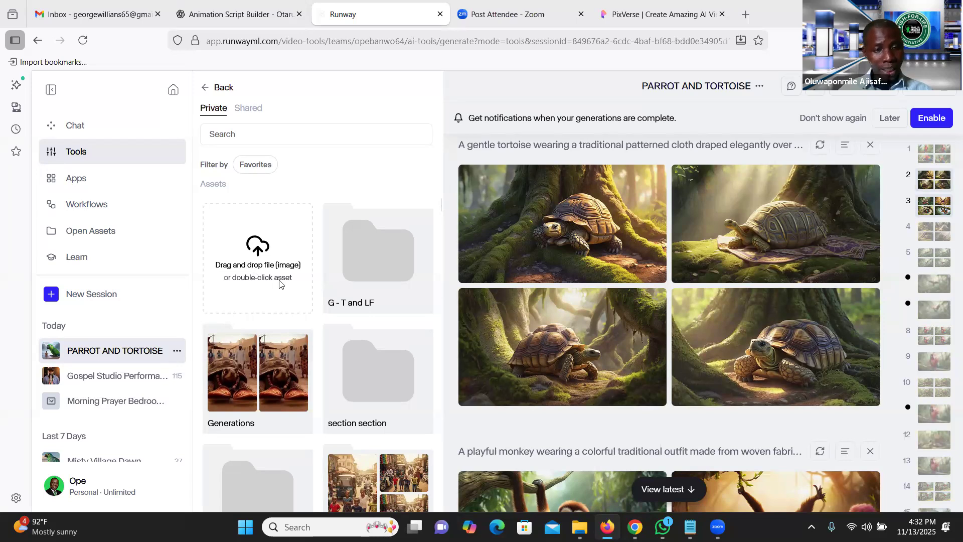
pyautogui.click(256, 246)
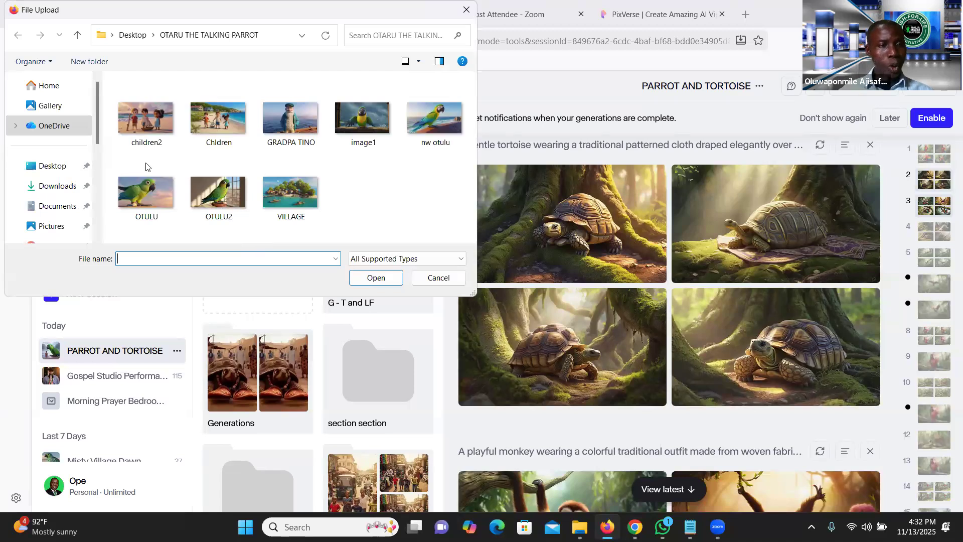
pyautogui.click(55, 166)
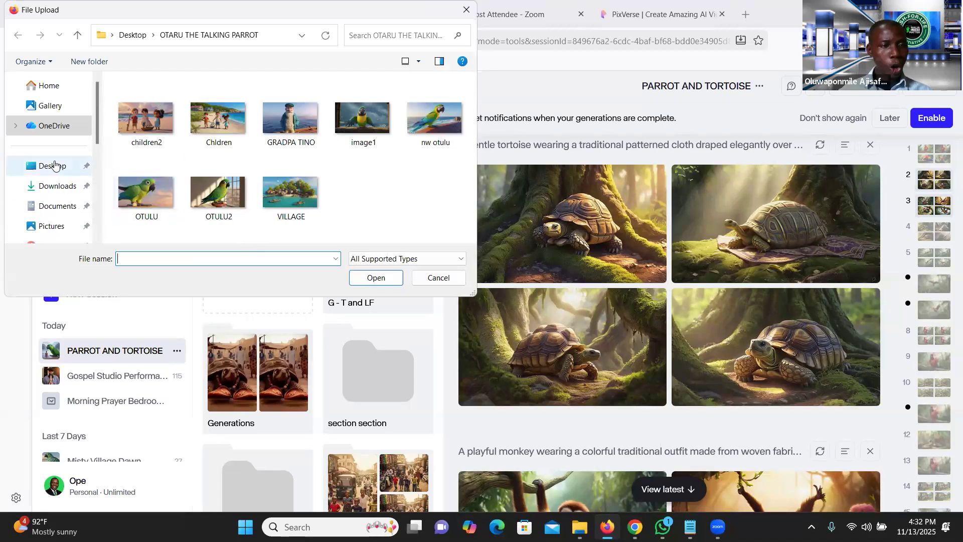
pyautogui.click(174, 227)
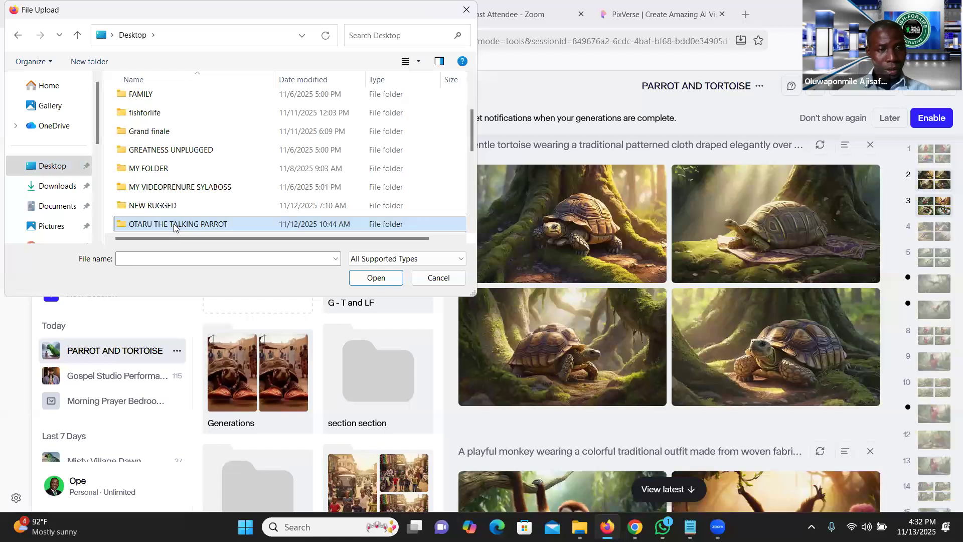
pyautogui.click(54, 171)
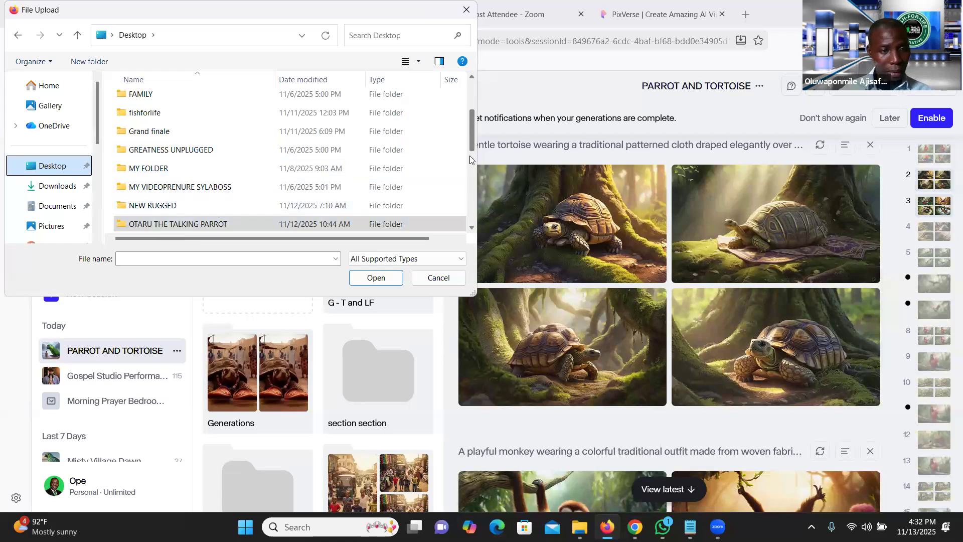
pyautogui.scroll(-1, 472, 159)
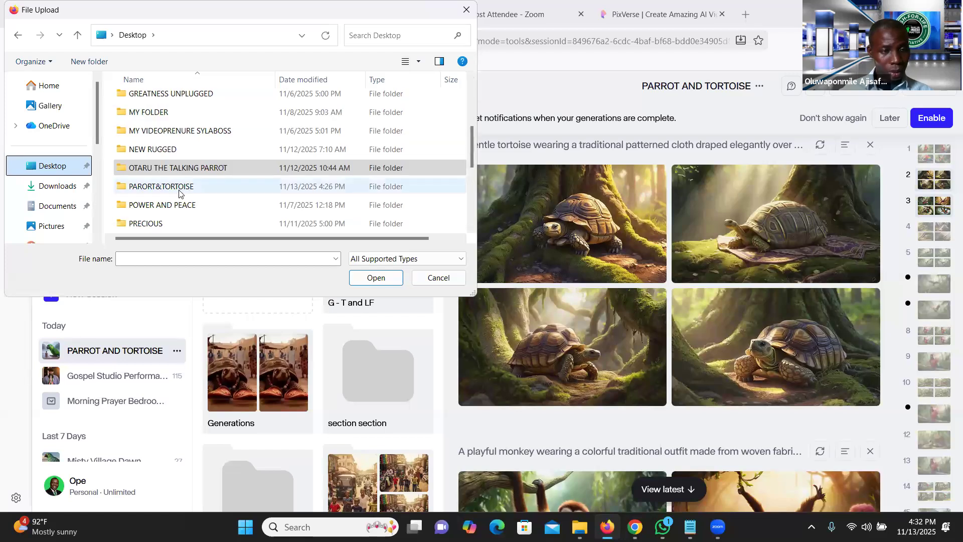
pyautogui.doubleClick(179, 194)
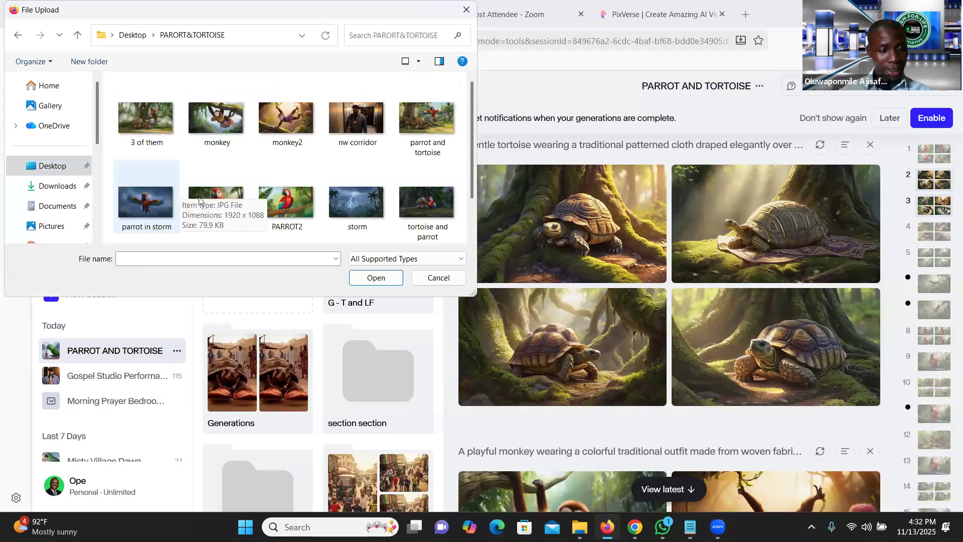
pyautogui.doubleClick(271, 203)
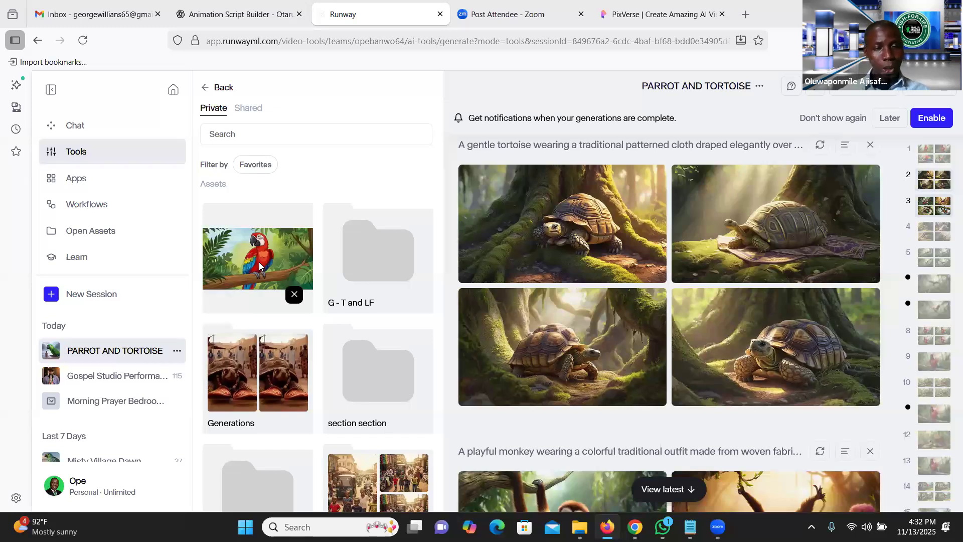
pyautogui.click(260, 264)
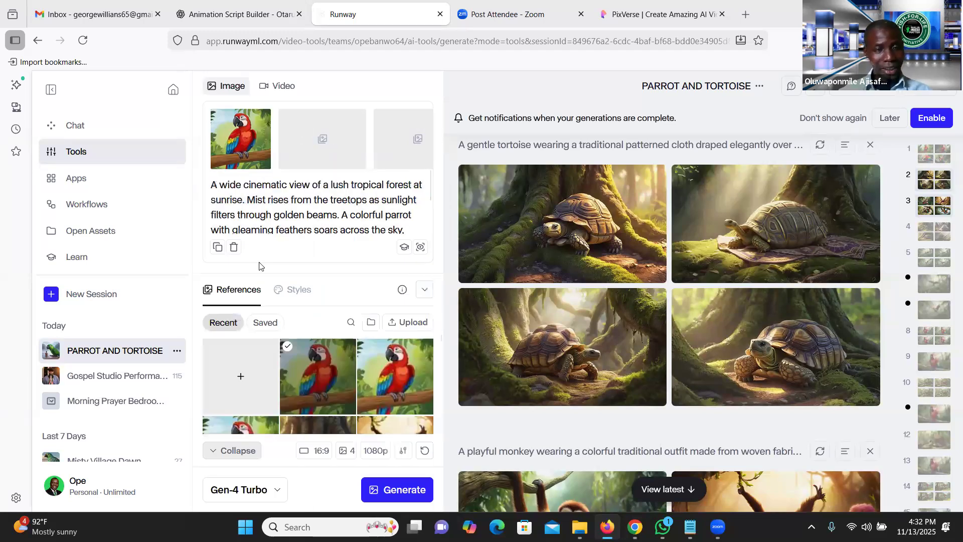
pyautogui.moveTo(243, 139)
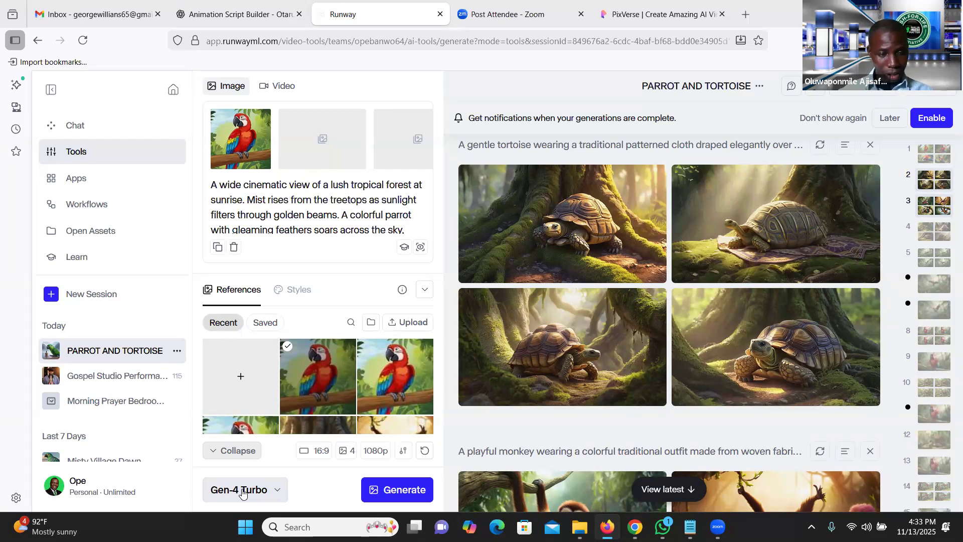
pyautogui.click(404, 498)
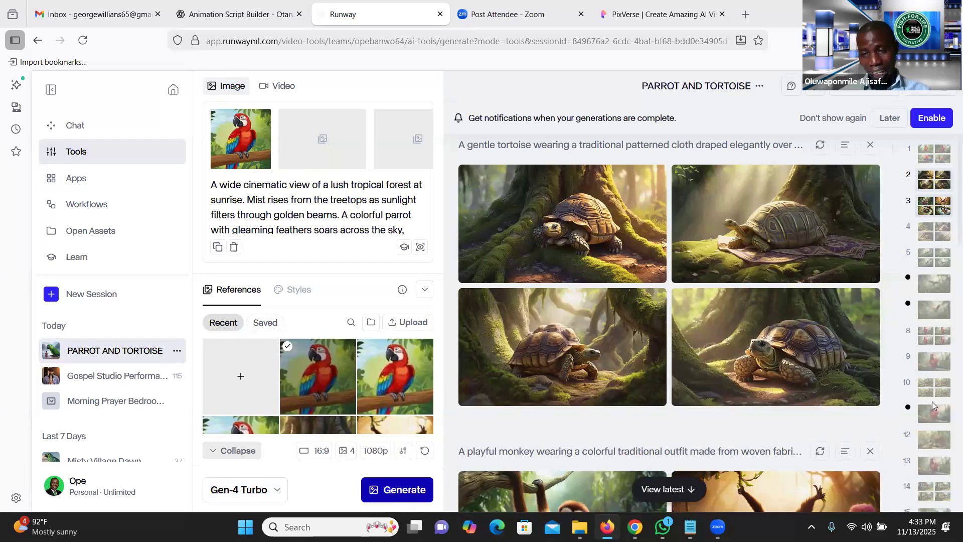
# Open the newest generation in the PARROT AND TORTOISE session to check the Shot 1 images' progress
pyautogui.scroll(-10, 939, 301)
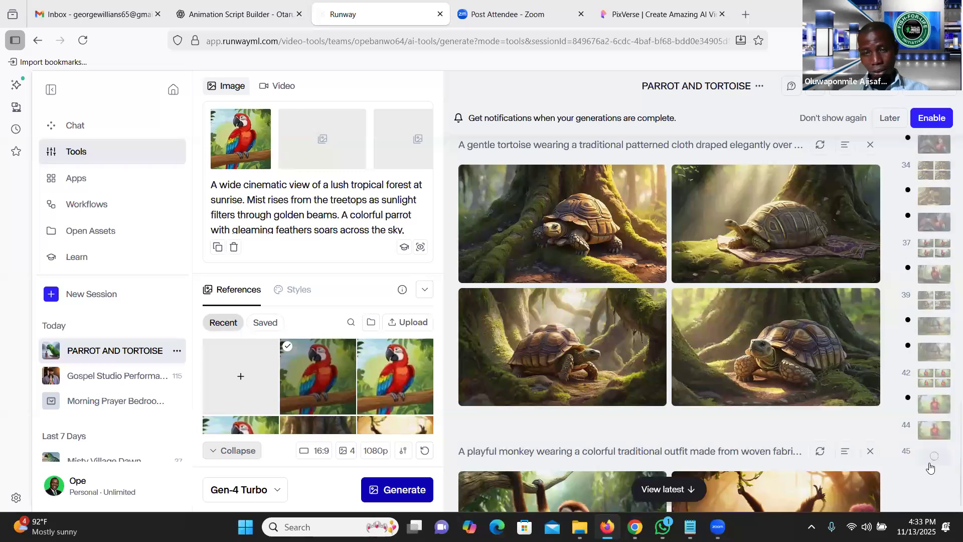
pyautogui.click(931, 468)
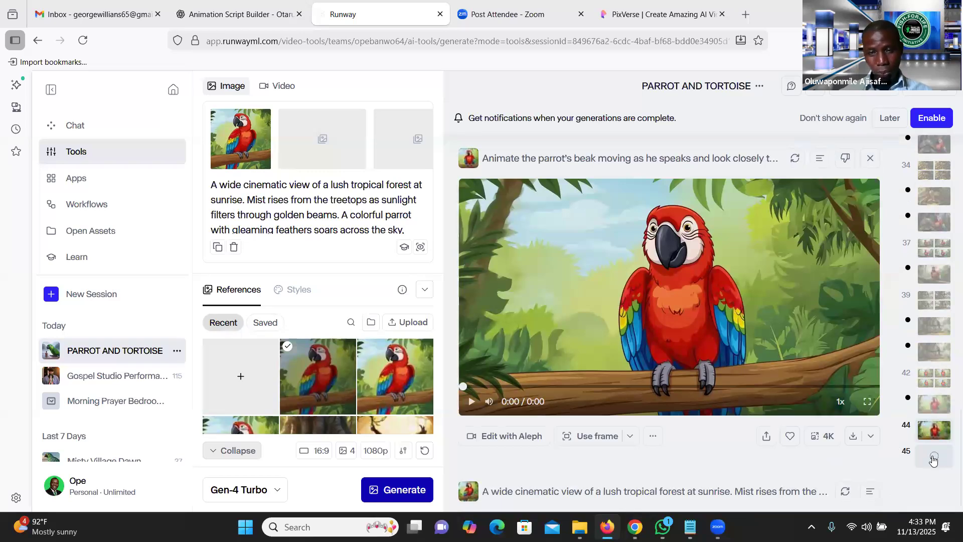
pyautogui.click(933, 459)
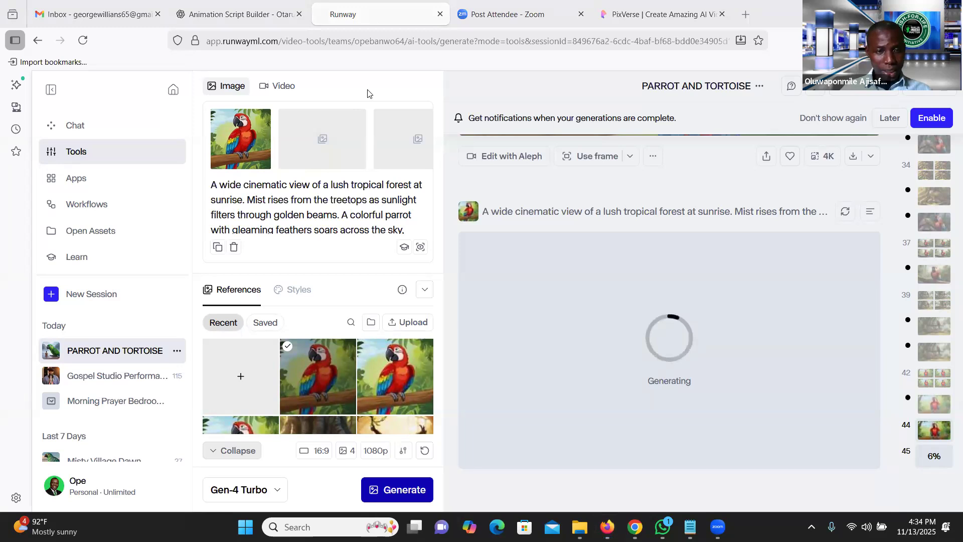
# Copy the Shot 1 image-to-video prompt from the ChatGPT script and return to the Shot 1 images in Runway
pyautogui.click(205, 4)
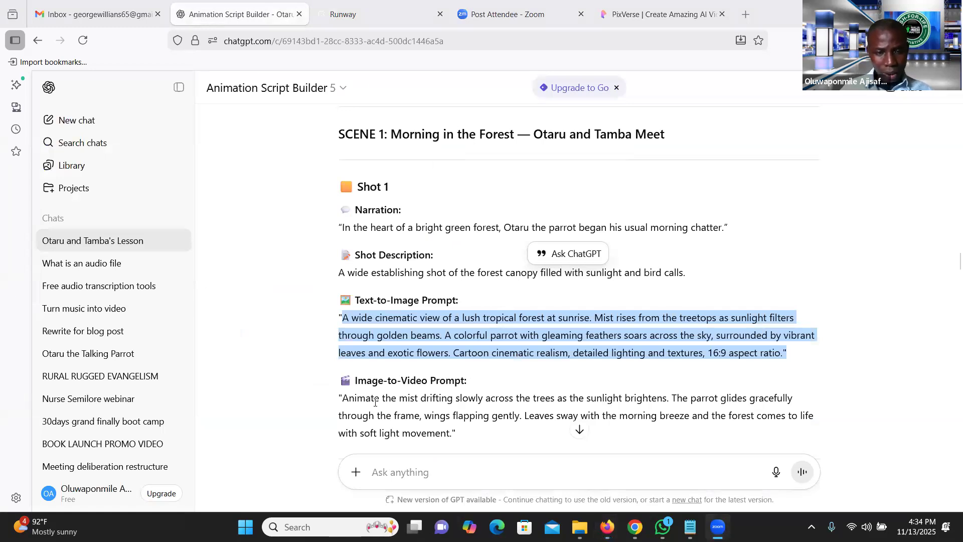
pyautogui.moveTo(344, 397); pyautogui.dragTo(450, 434)
pyautogui.scroll(-3, 451, 433)
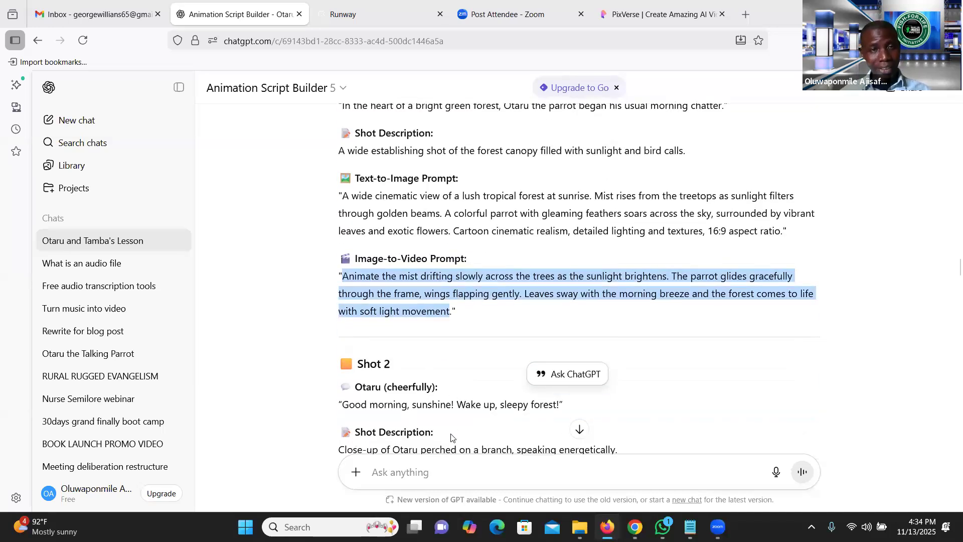
pyautogui.click(332, 4)
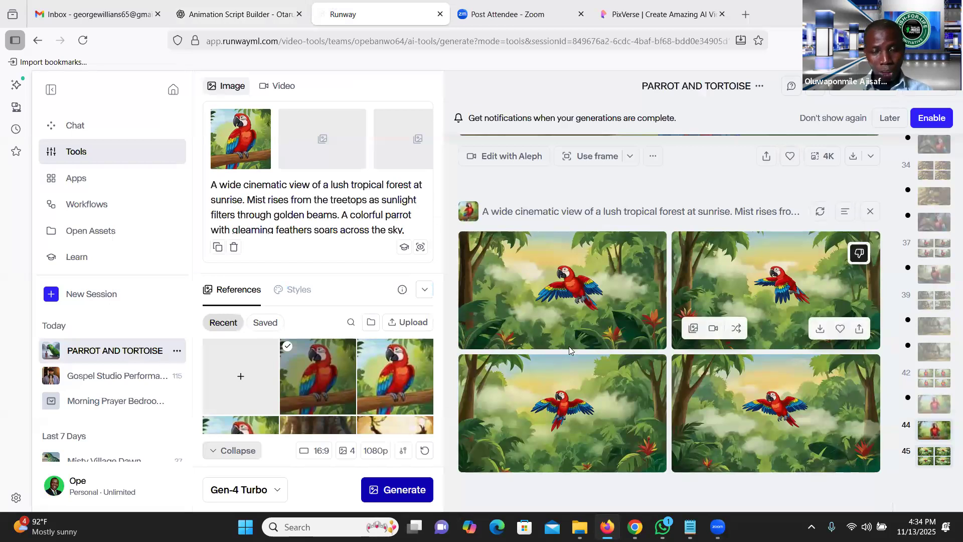
pyautogui.click(255, 9)
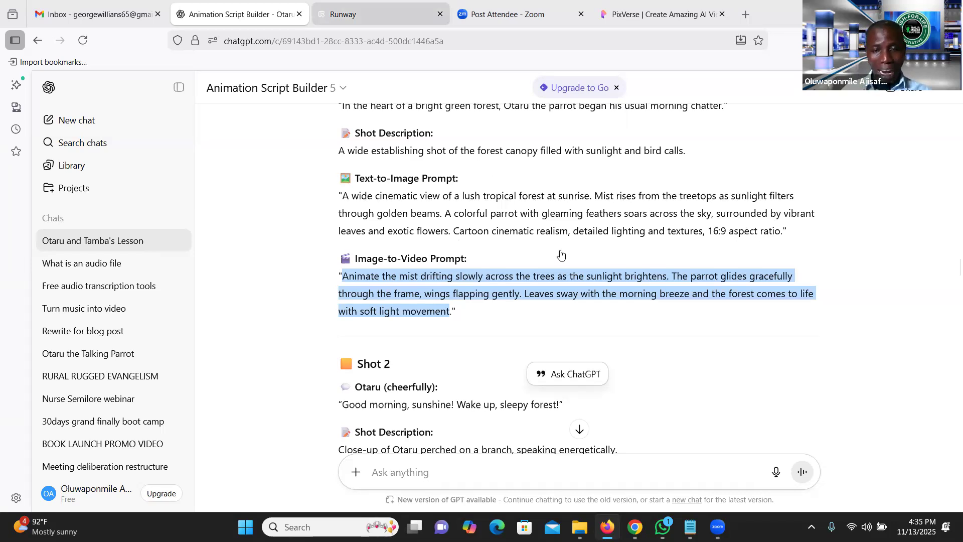
pyautogui.hotkey('ctrl', 'Tab')
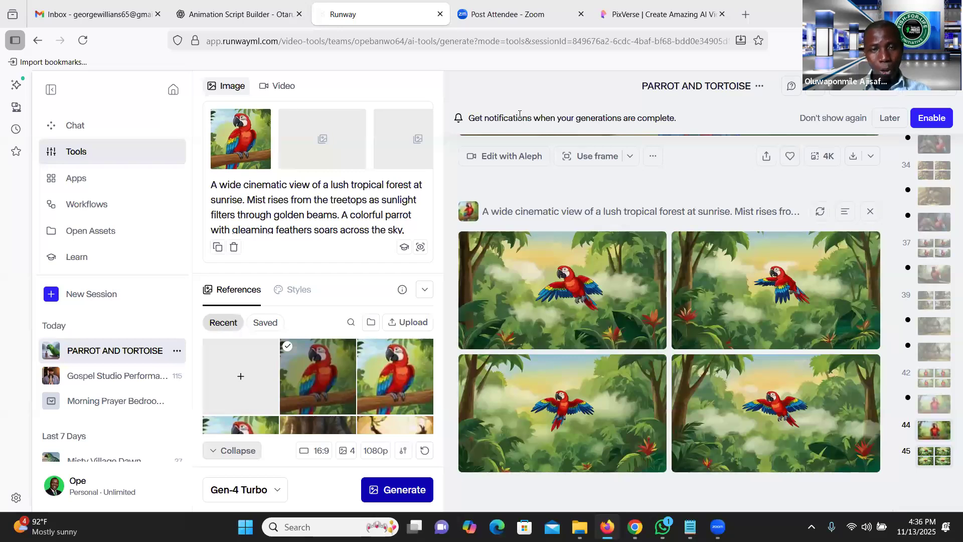
# Turn the first Shot 1 image into a video, replacing the old prompt with the pasted "A wide cinematic view" prompt, and generate it
pyautogui.moveTo(560, 221)
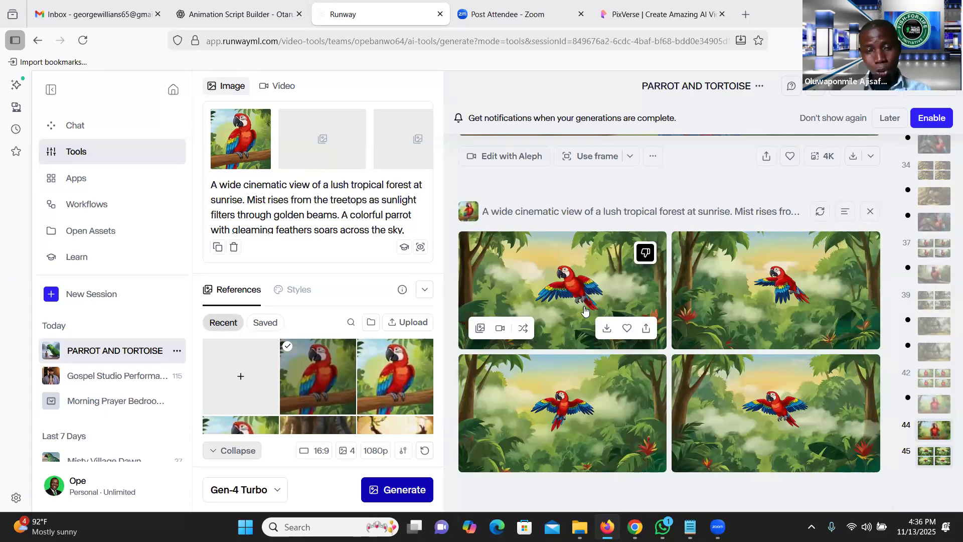
pyautogui.click(500, 328)
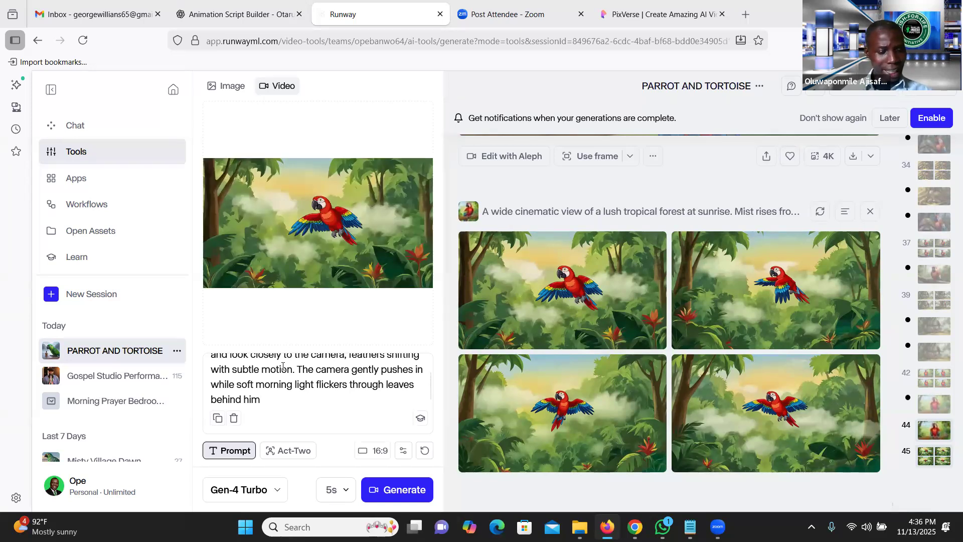
pyautogui.hotkey('ctrl', 'a')
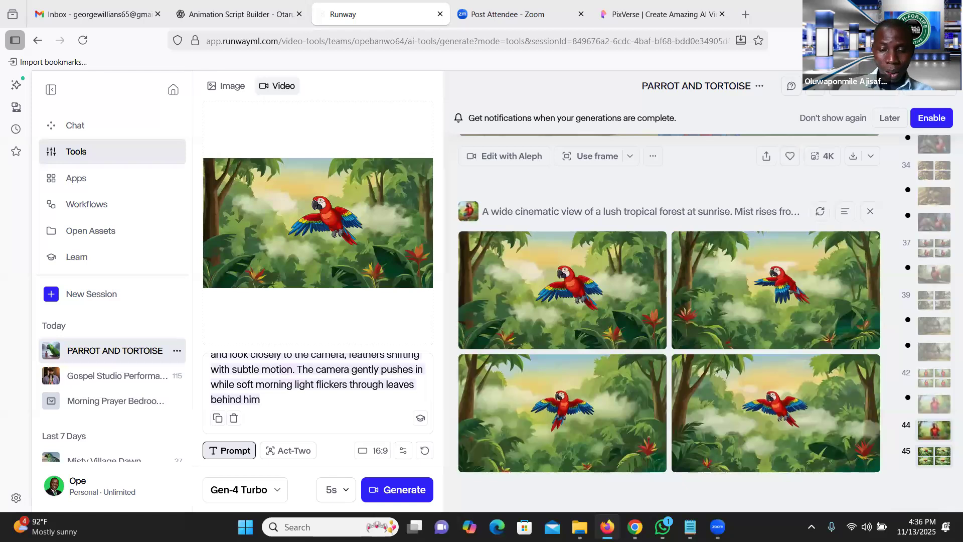
pyautogui.press('BackSpace')
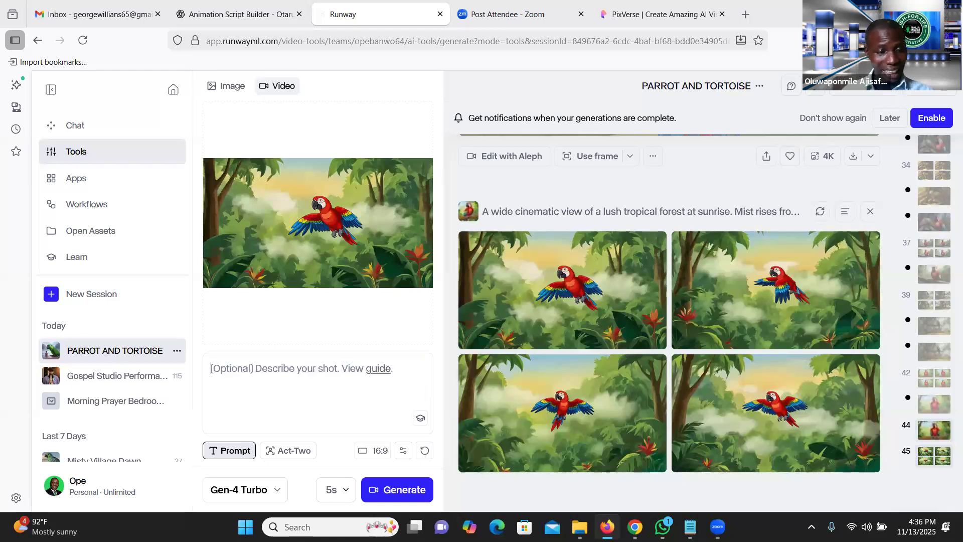
pyautogui.hotkey('ctrl', 'v')
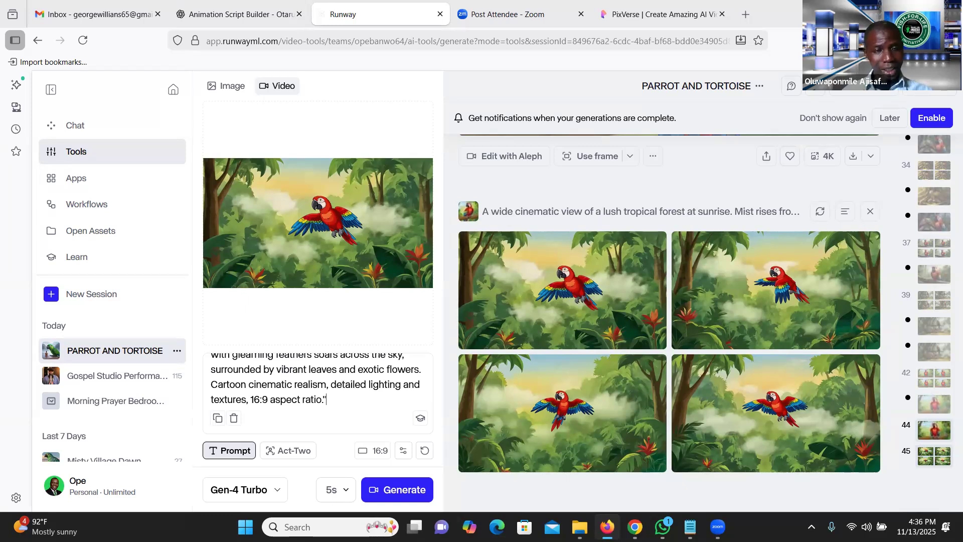
pyautogui.click(396, 496)
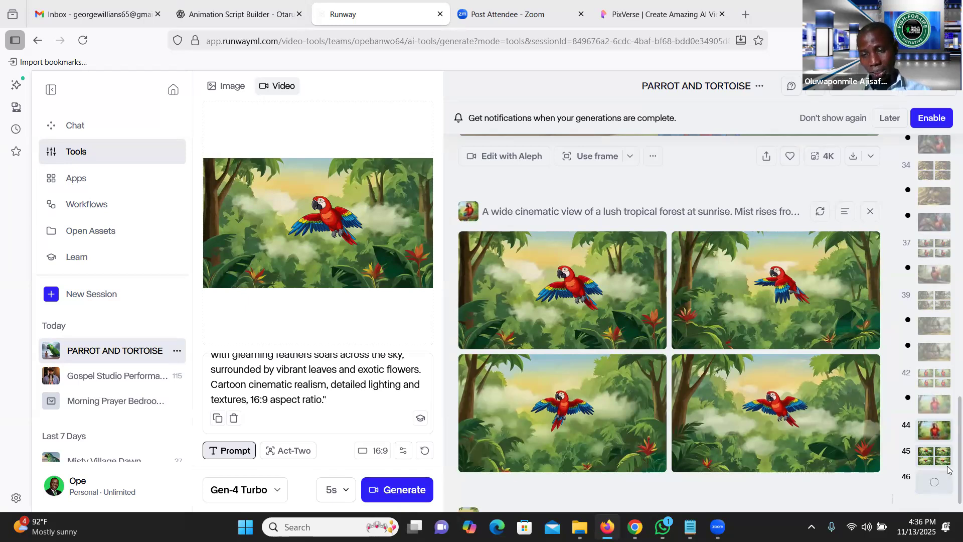
pyautogui.scroll(-1, 943, 466)
pyautogui.click(936, 454)
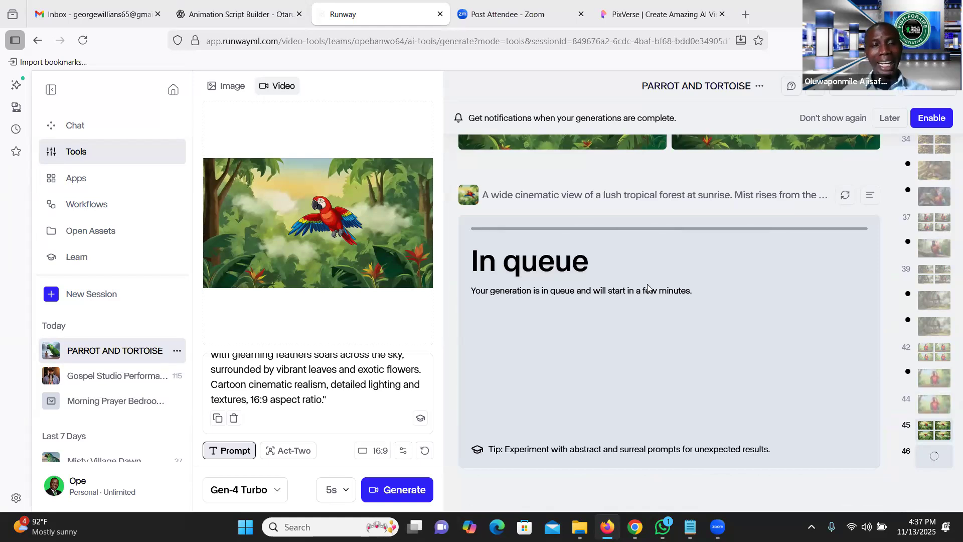
# In the Downloads folder, delete the "Gen-4 Turbo Animate the parrot's beak" MP4 and the ElevenLabs MP3 dated 11/12/2025
pyautogui.moveTo(386, 141)
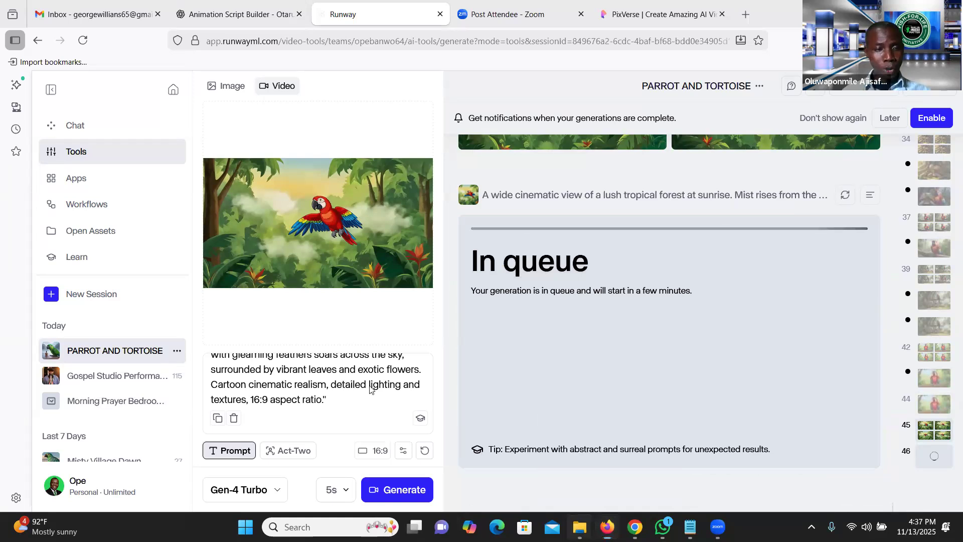
pyautogui.hotkey('alt', 'Tab')
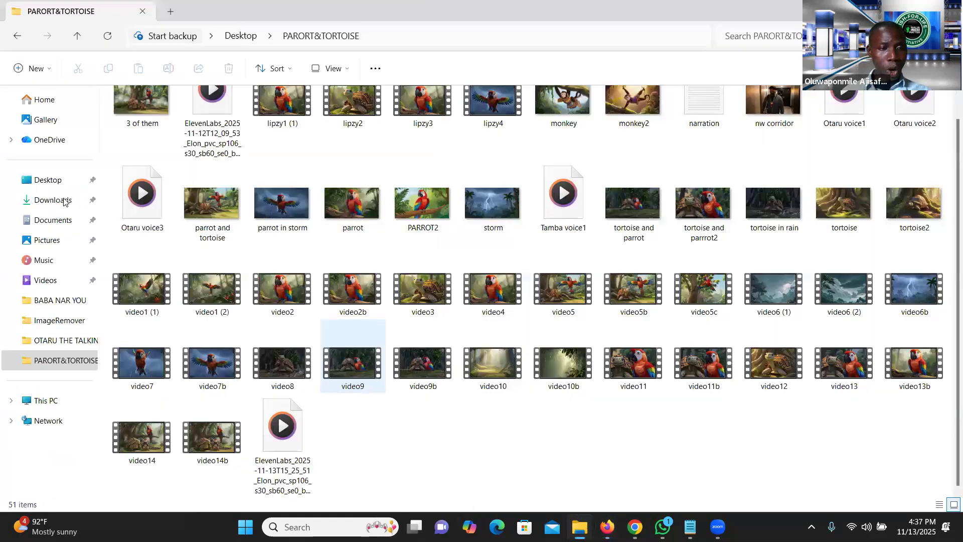
pyautogui.click(64, 201)
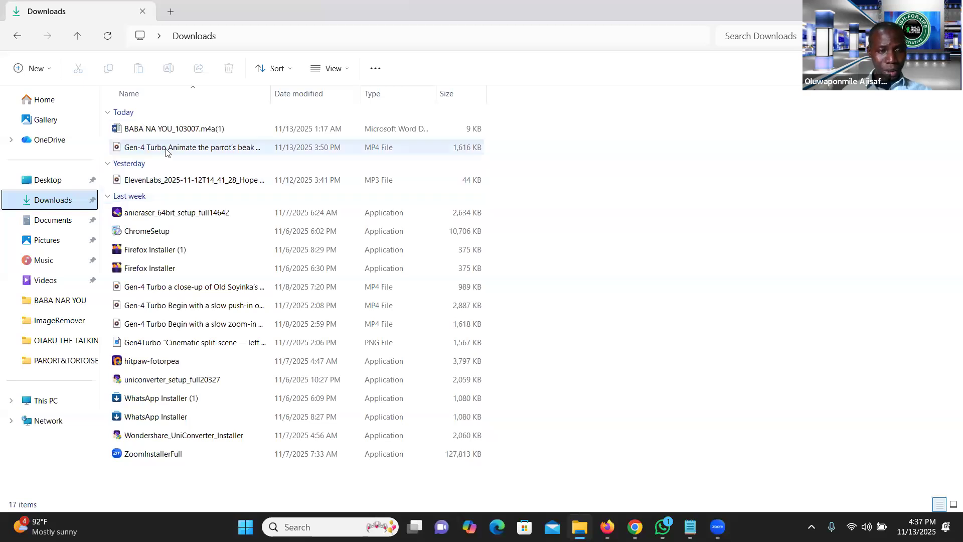
pyautogui.click(167, 150)
pyautogui.rightClick(167, 149)
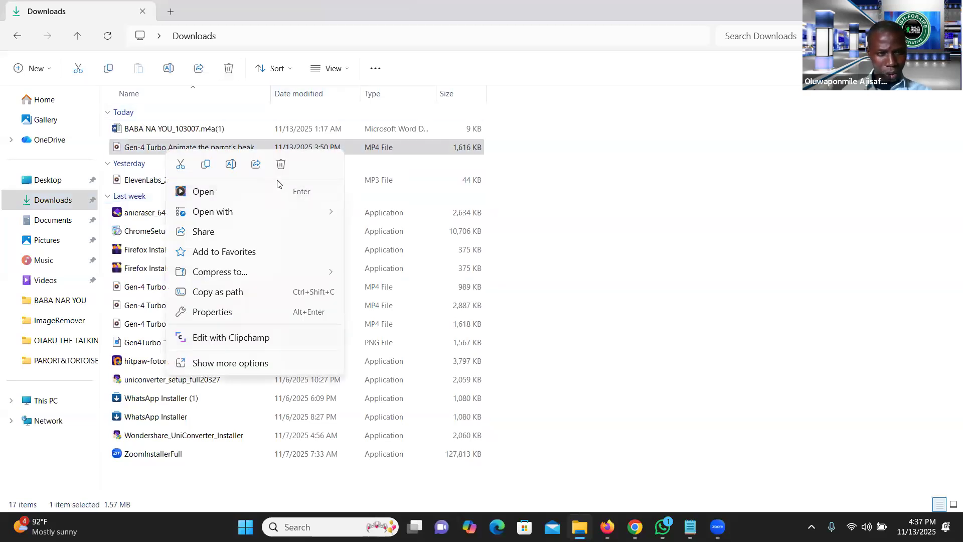
pyautogui.click(281, 164)
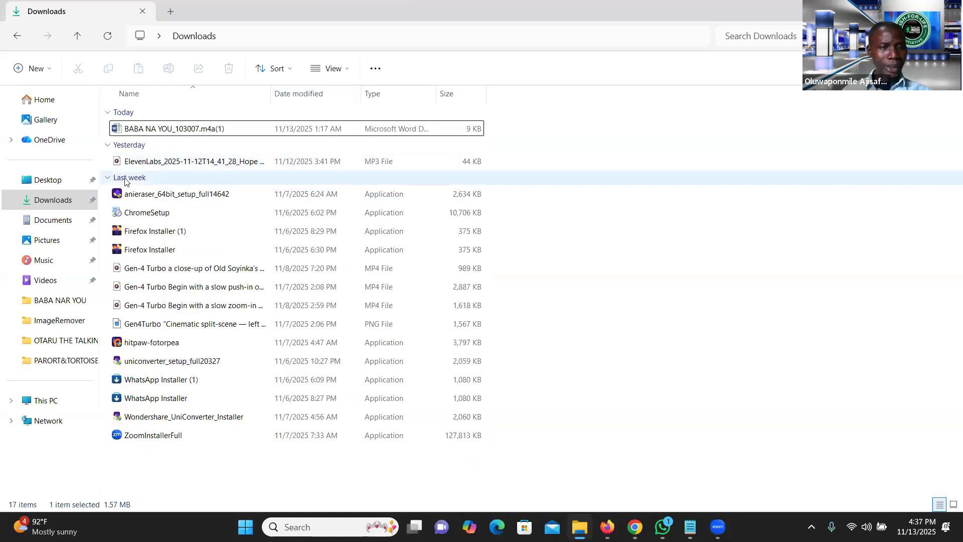
pyautogui.rightClick(189, 164)
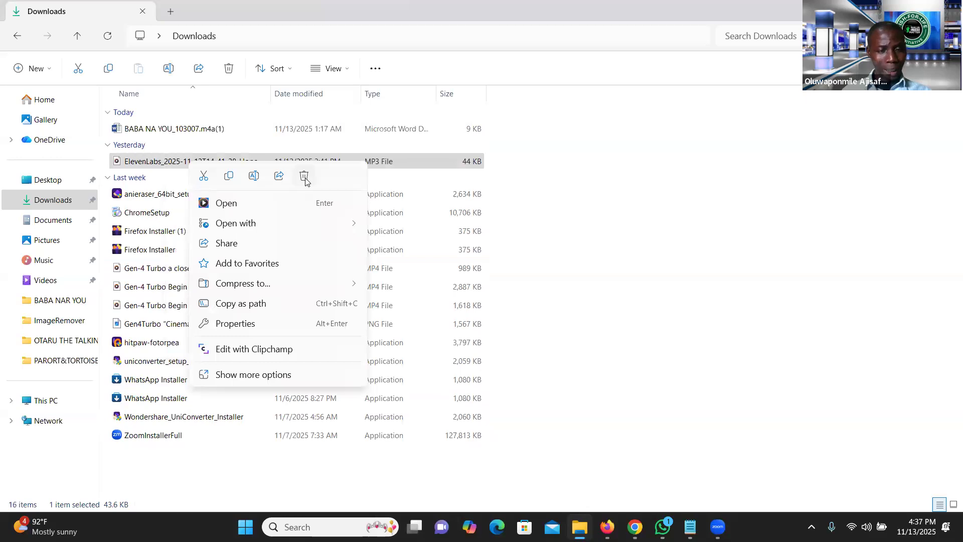
pyautogui.click(304, 177)
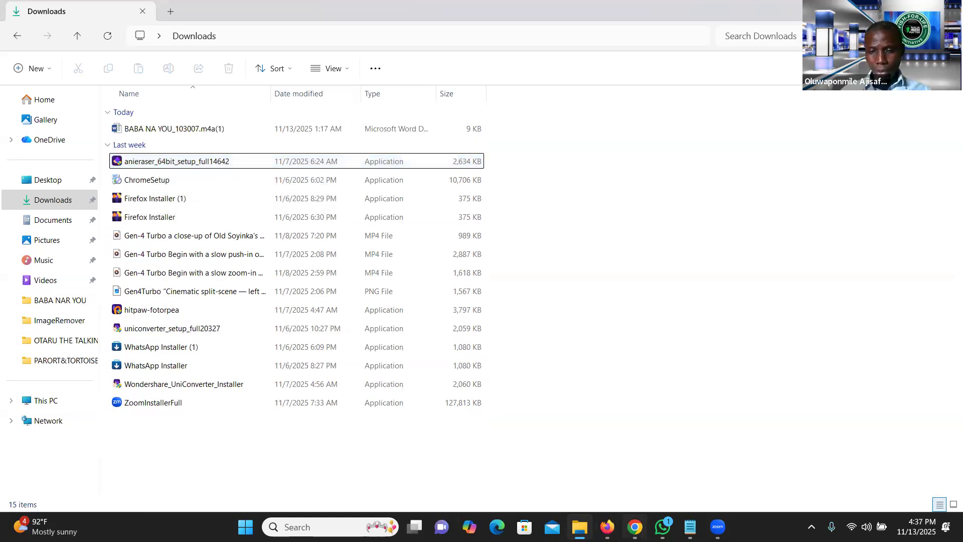
# Back in Runway, play the generated Shot 1 parrot video and download it
pyautogui.moveTo(607, 527)
pyautogui.click(652, 461)
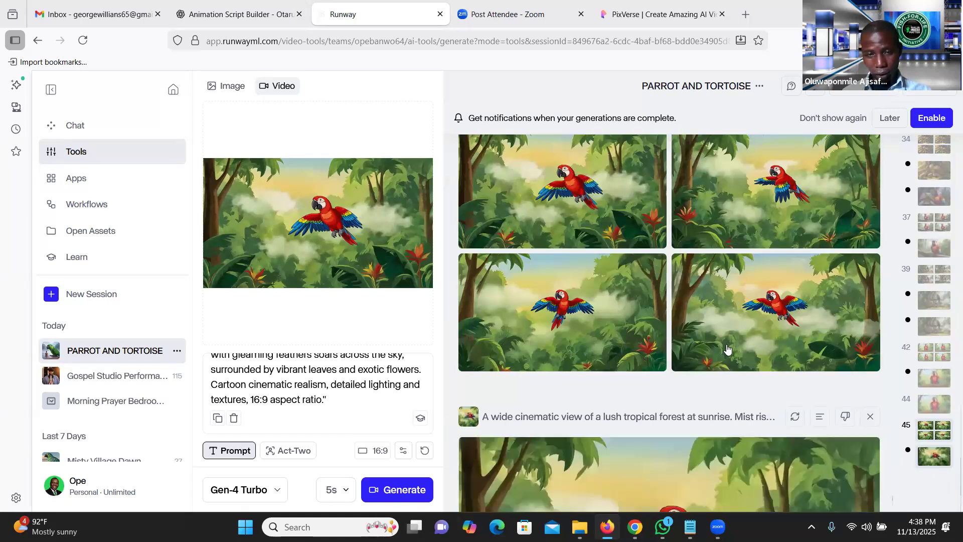
pyautogui.scroll(-5, 727, 349)
pyautogui.click(471, 424)
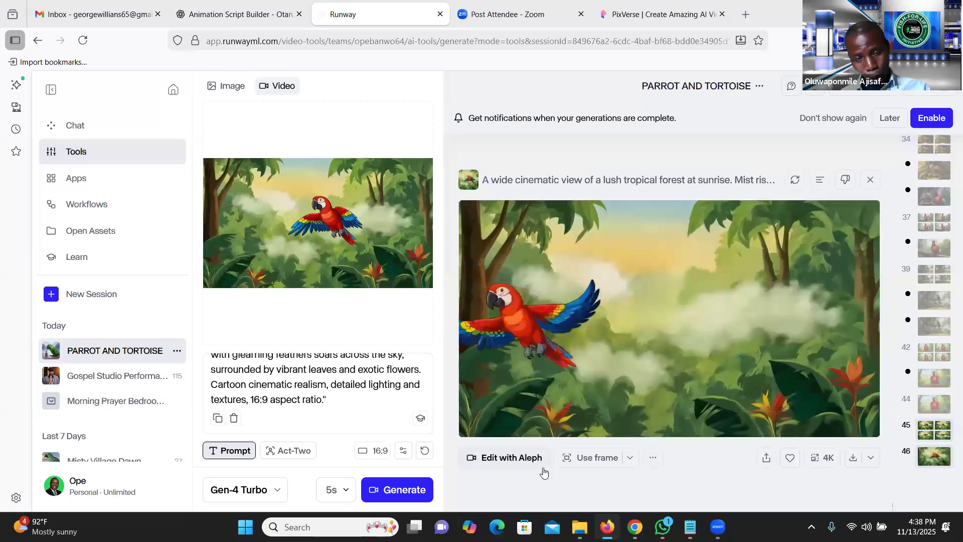
pyautogui.rightClick(594, 377)
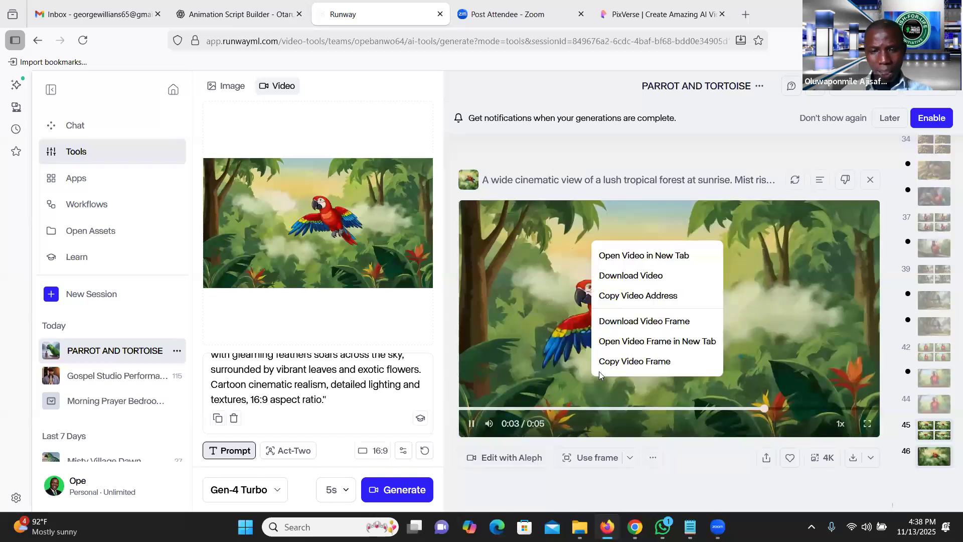
pyautogui.click(649, 276)
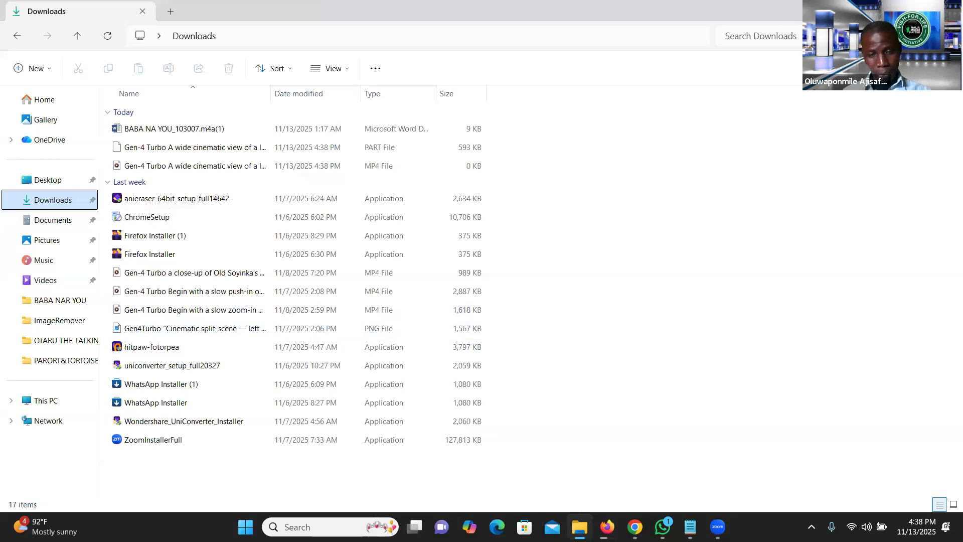
# In Downloads, cut the "Gen-4 Turbo A wide cinematic view" MP4 and open the PARORT&TORTOISE folder
pyautogui.click(607, 527)
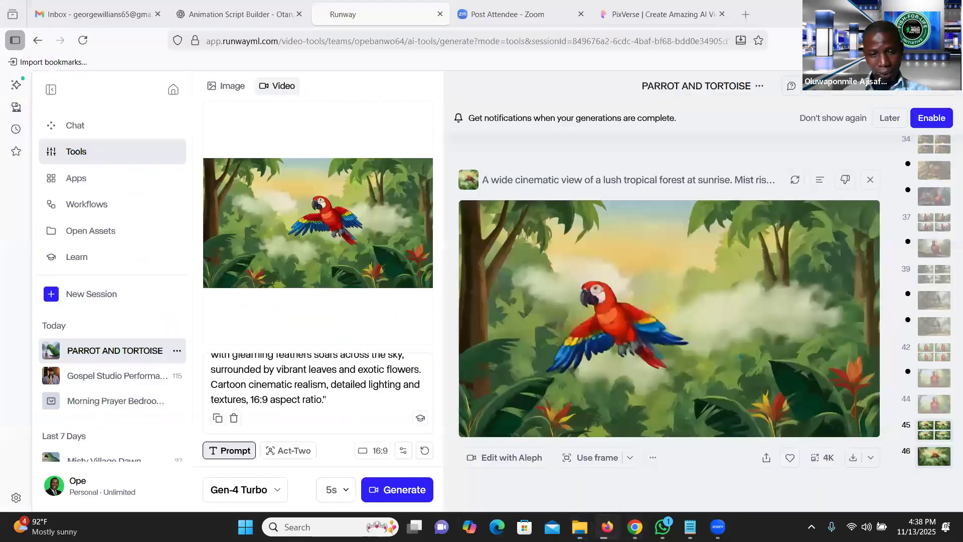
pyautogui.hotkey('alt', 'Tab')
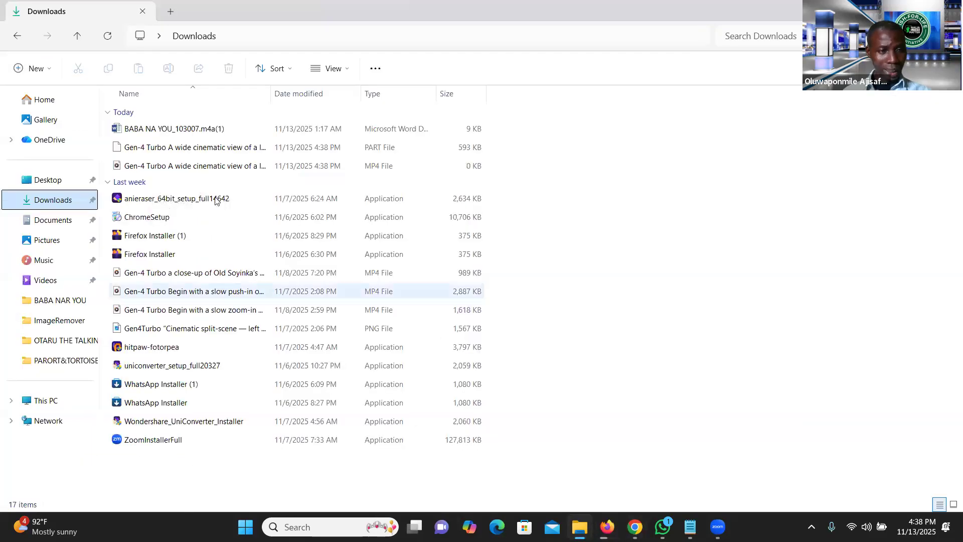
pyautogui.rightClick(186, 170)
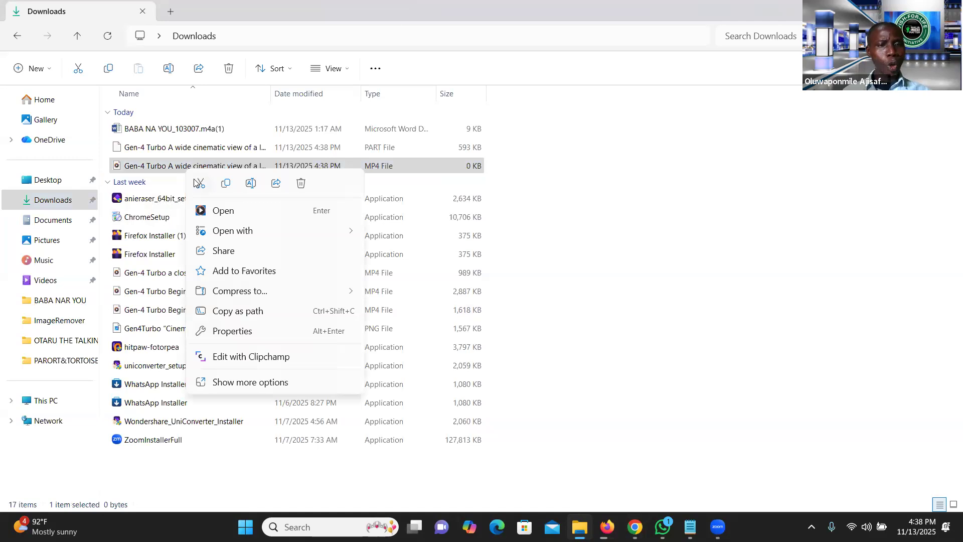
pyautogui.click(200, 183)
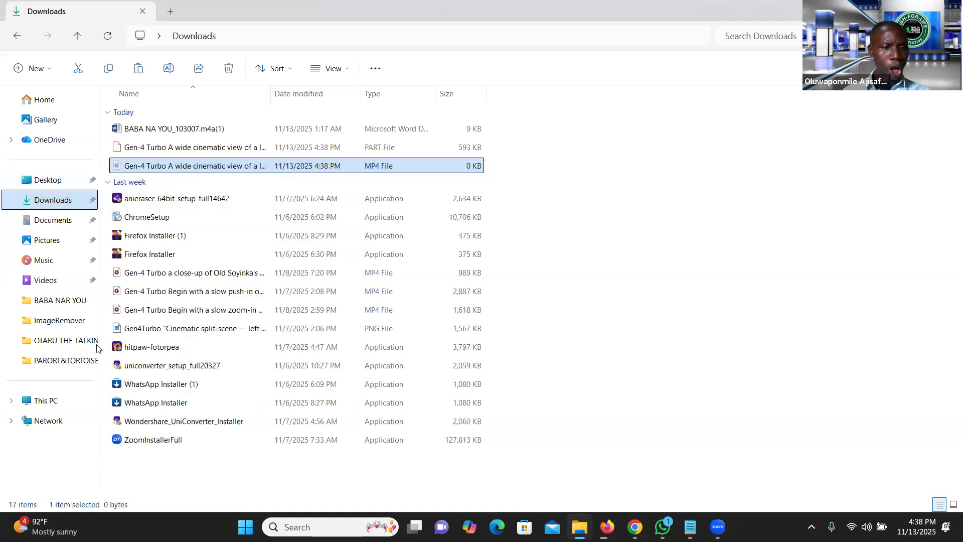
pyautogui.click(67, 361)
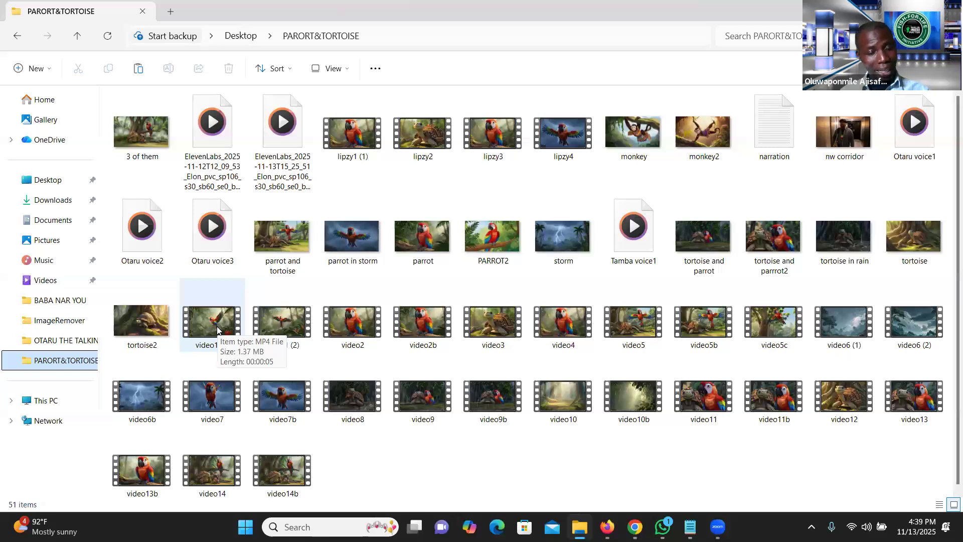
# Play video1 (1) from the PARORT&TORTOISE folder, close the player, and return to the Shot 1 prompts in ChatGPT
pyautogui.doubleClick(217, 330)
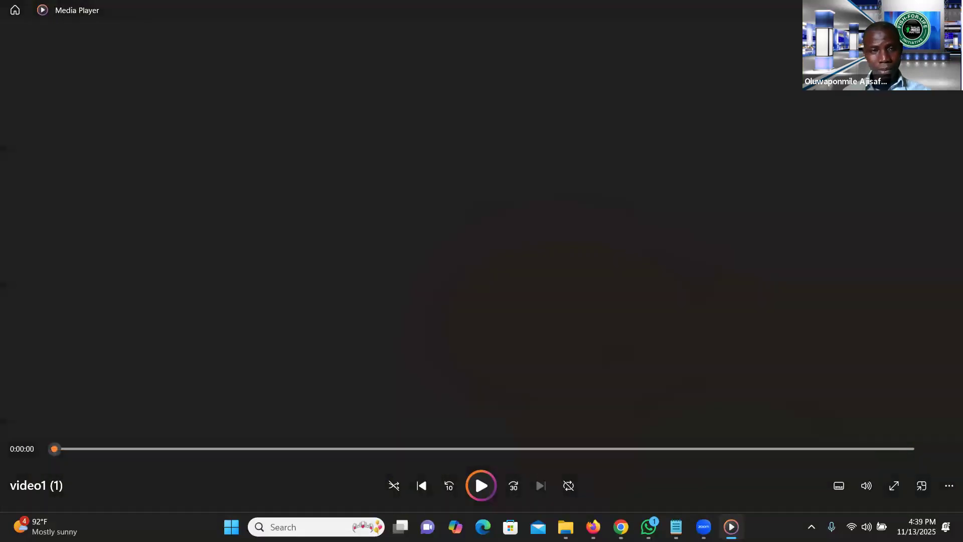
pyautogui.click(952, 9)
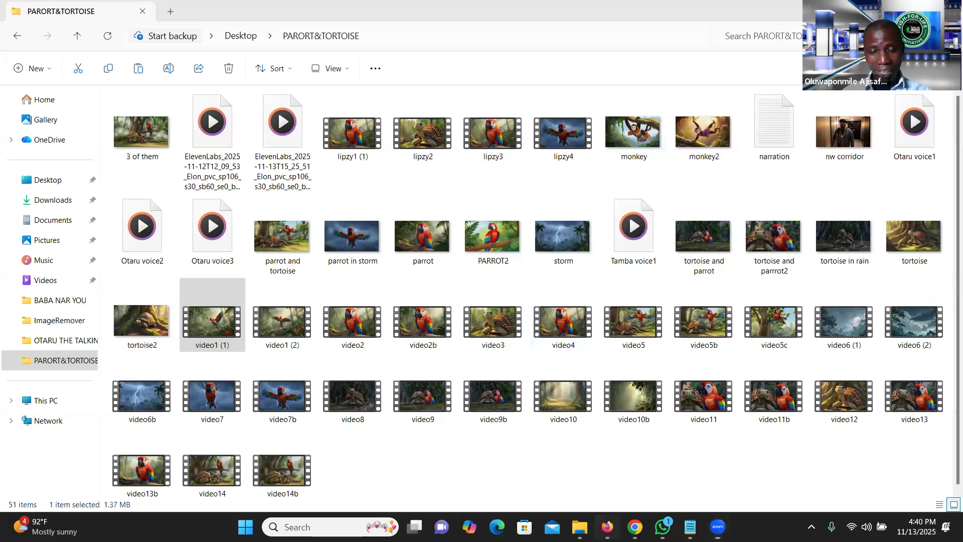
pyautogui.click(607, 527)
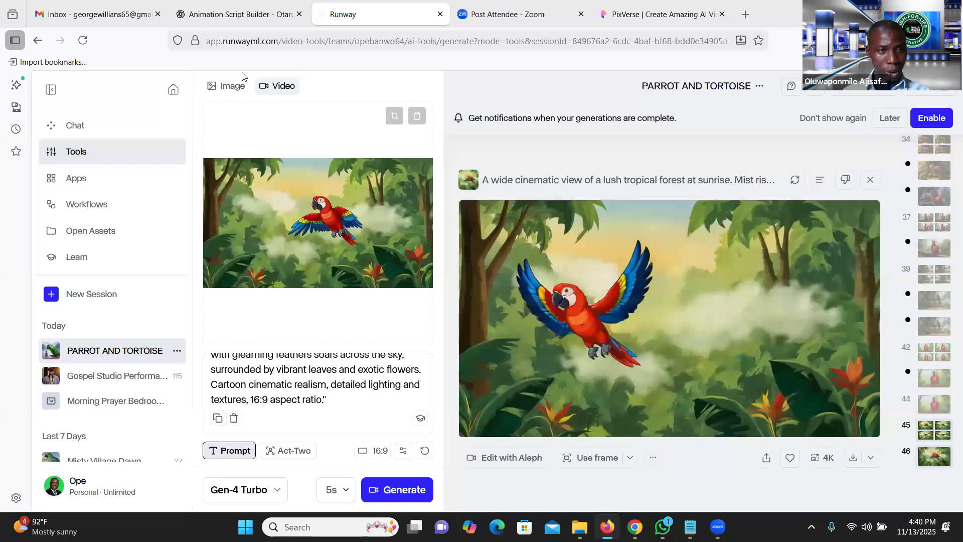
pyautogui.click(241, 15)
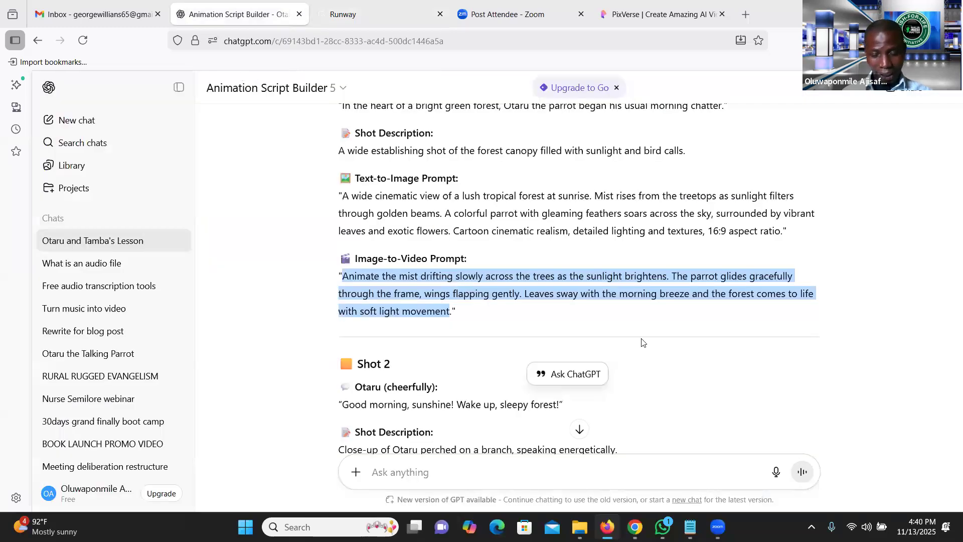
# Review the narration, dialogue and prompts of the Scene 1 shots in the ChatGPT animation script, starting at Shot 1
pyautogui.scroll(3, 644, 343)
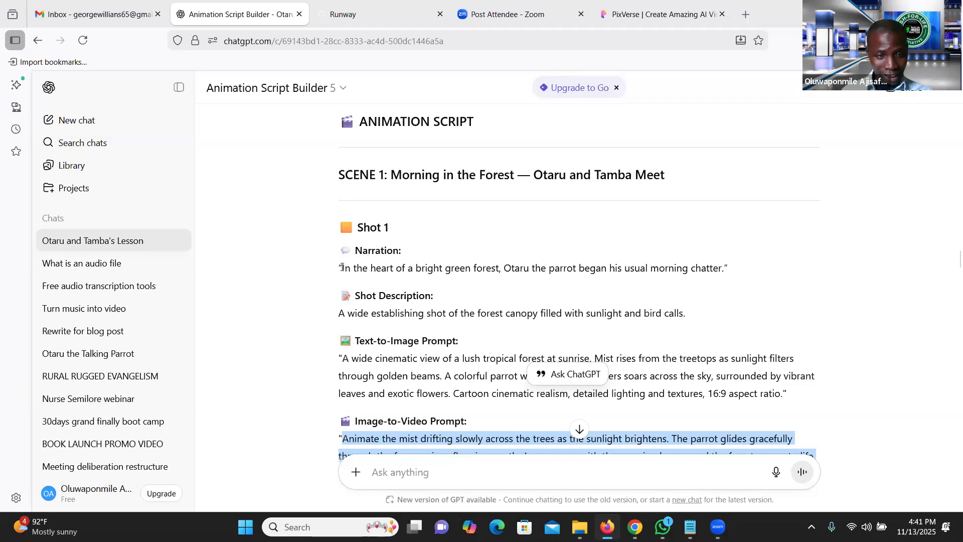
pyautogui.moveTo(341, 269); pyautogui.dragTo(430, 263)
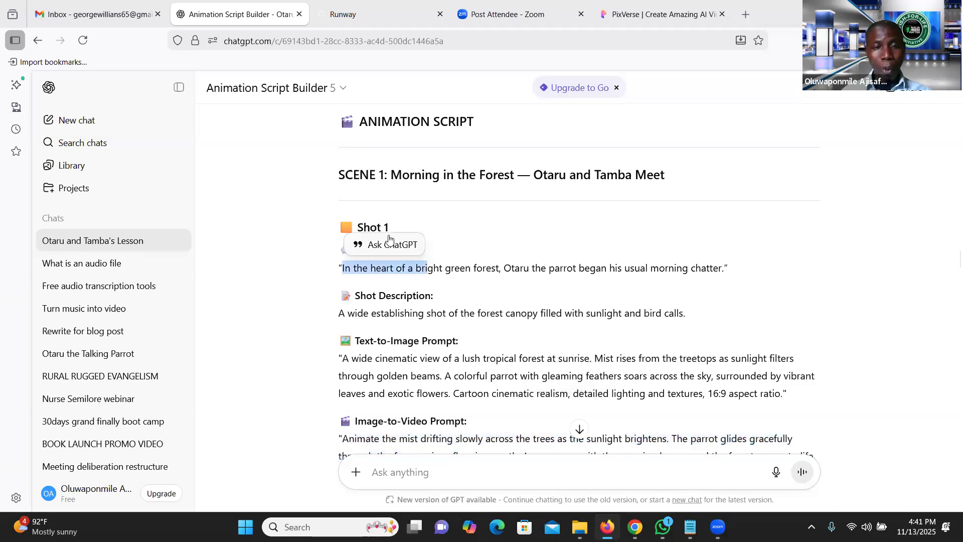
pyautogui.scroll(-4, 529, 366)
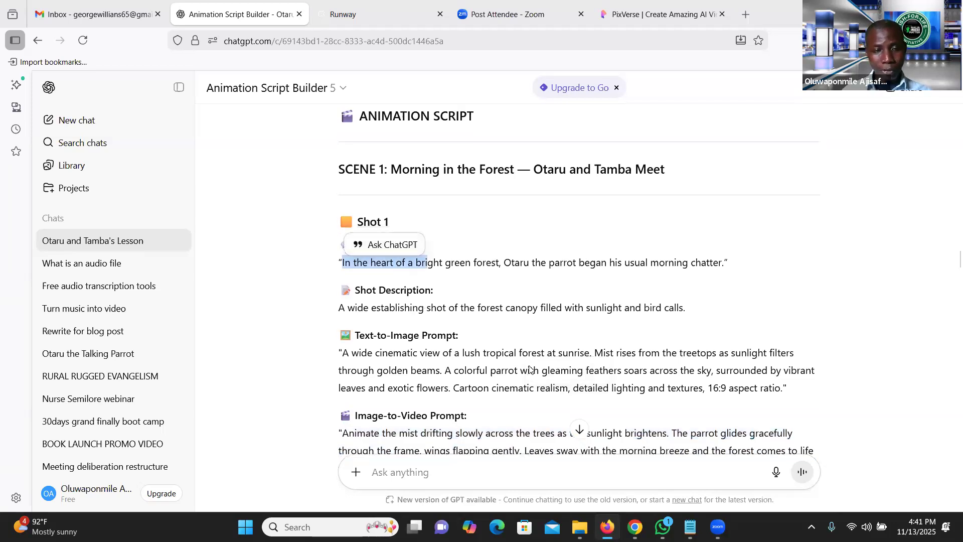
pyautogui.scroll(-6, 529, 366)
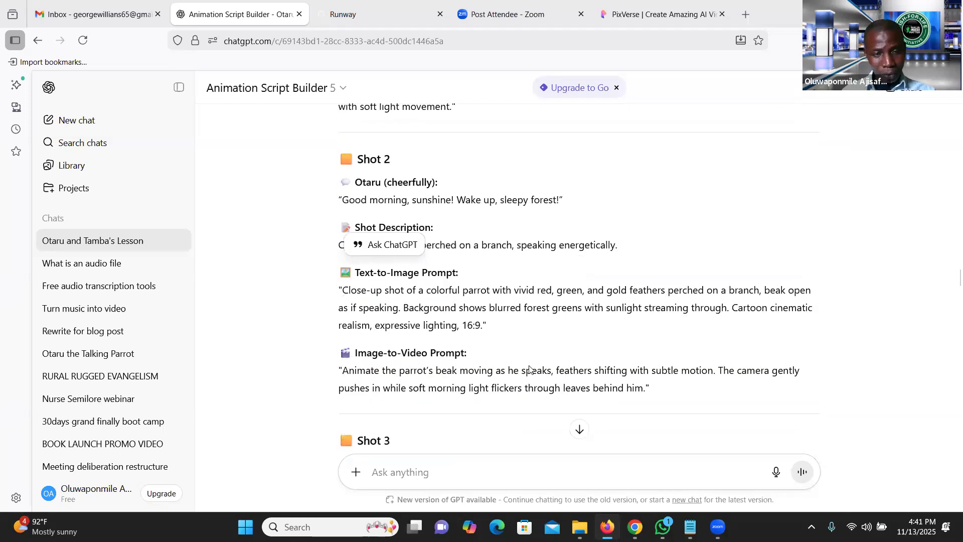
pyautogui.scroll(-10, 530, 369)
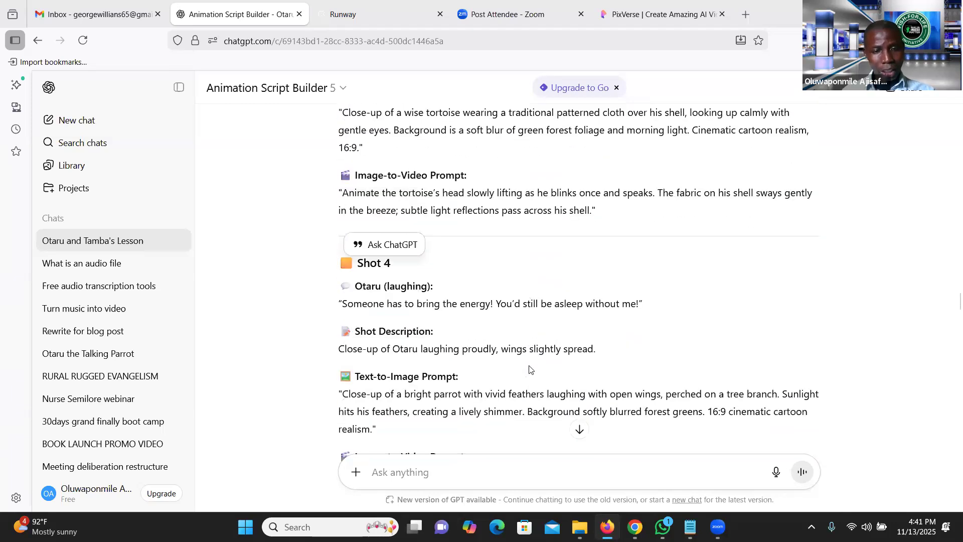
pyautogui.scroll(-3, 530, 370)
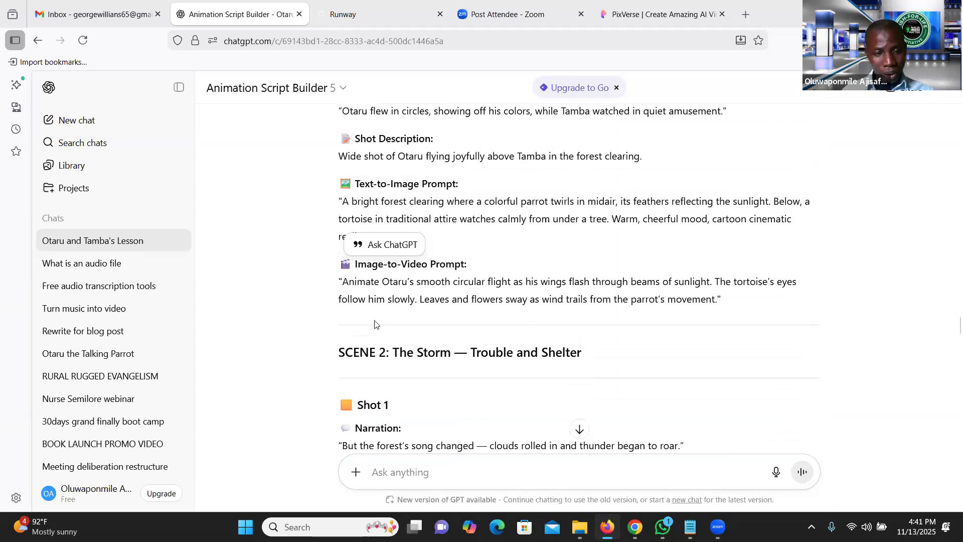
pyautogui.scroll(-1, 375, 324)
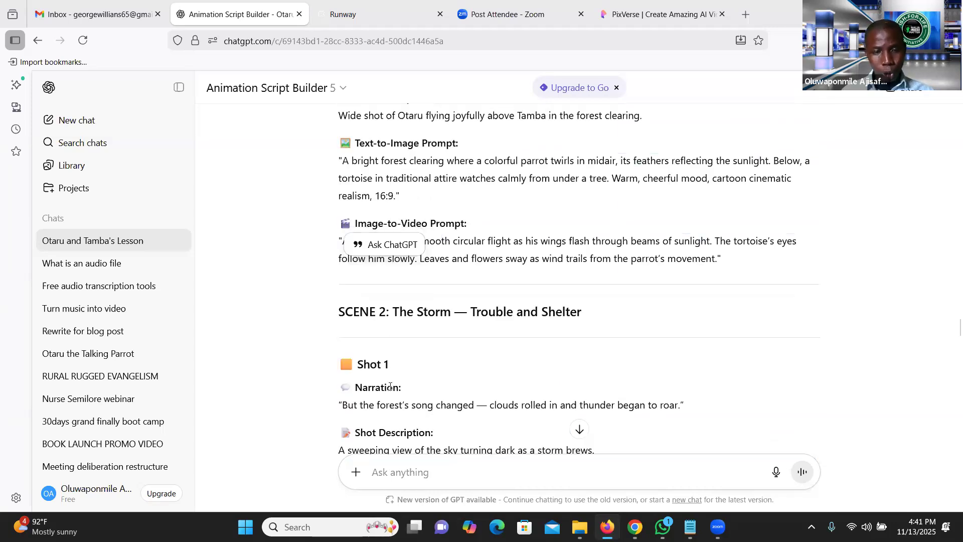
# Examine the narration and dialogue lines of Scene 2 and Scene 3, and return to Scene 1's Shot 3
pyautogui.moveTo(339, 405); pyautogui.dragTo(385, 415)
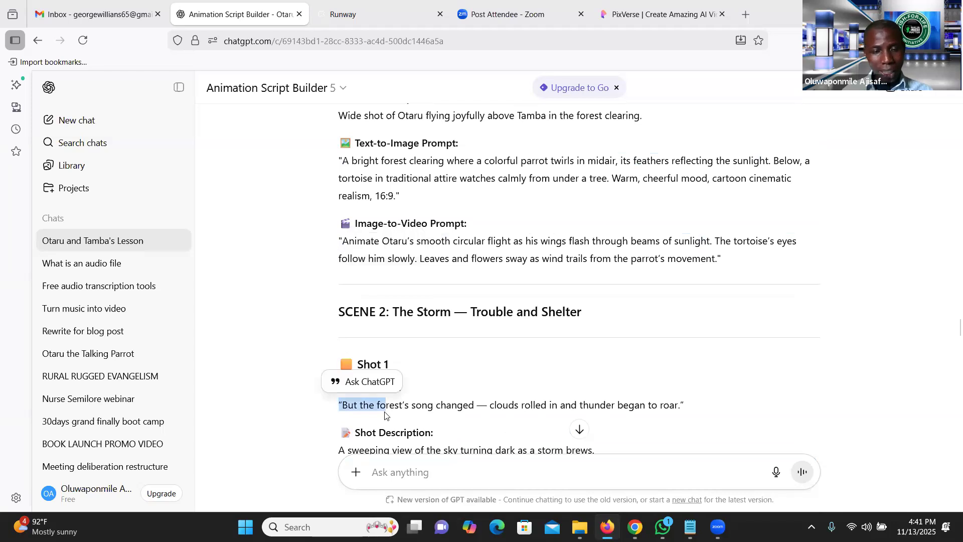
pyautogui.scroll(-9, 385, 414)
pyautogui.scroll(-17, 385, 412)
pyautogui.scroll(-5, 385, 412)
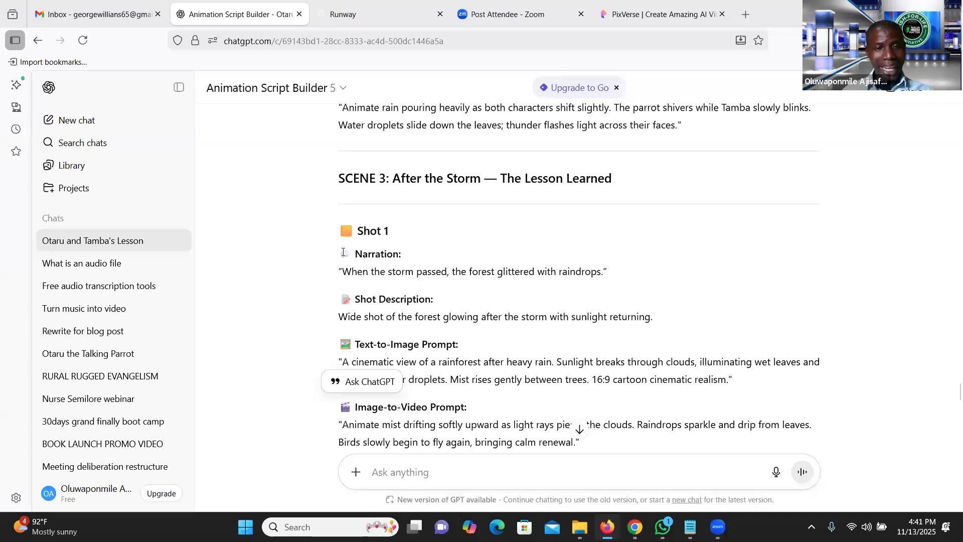
pyautogui.moveTo(340, 274); pyautogui.dragTo(381, 274)
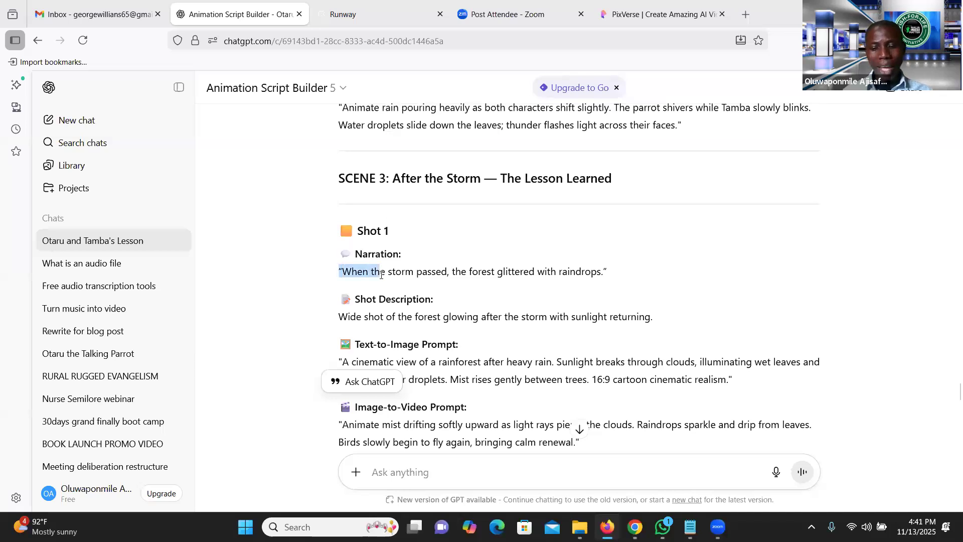
pyautogui.scroll(-1, 381, 275)
pyautogui.scroll(-20, 382, 275)
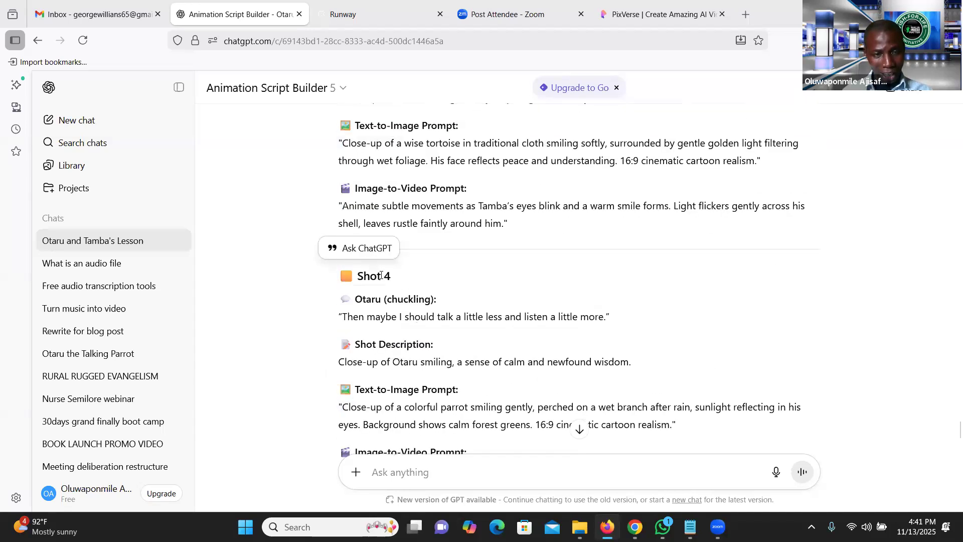
pyautogui.scroll(-5, 381, 275)
pyautogui.scroll(10, 381, 275)
pyautogui.scroll(15, 381, 275)
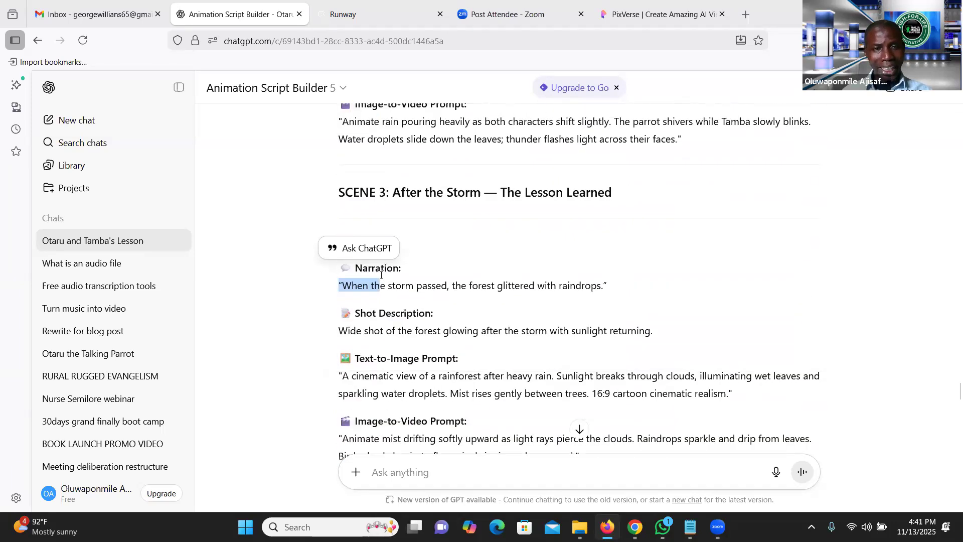
pyautogui.scroll(10, 381, 277)
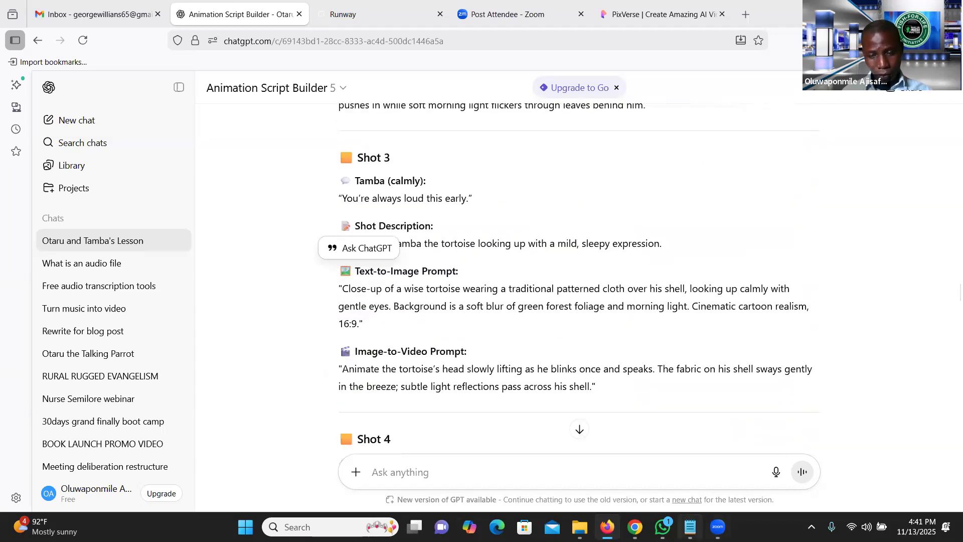
# View the compiled narration in Notepad and switch to the ElevenLabs Text to Speech page in Chrome
pyautogui.click(691, 527)
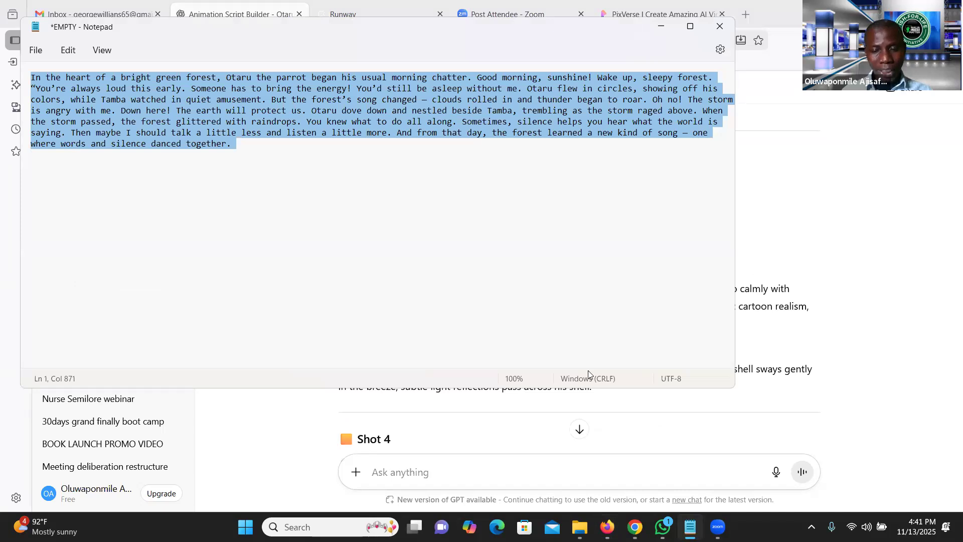
pyautogui.click(223, 5)
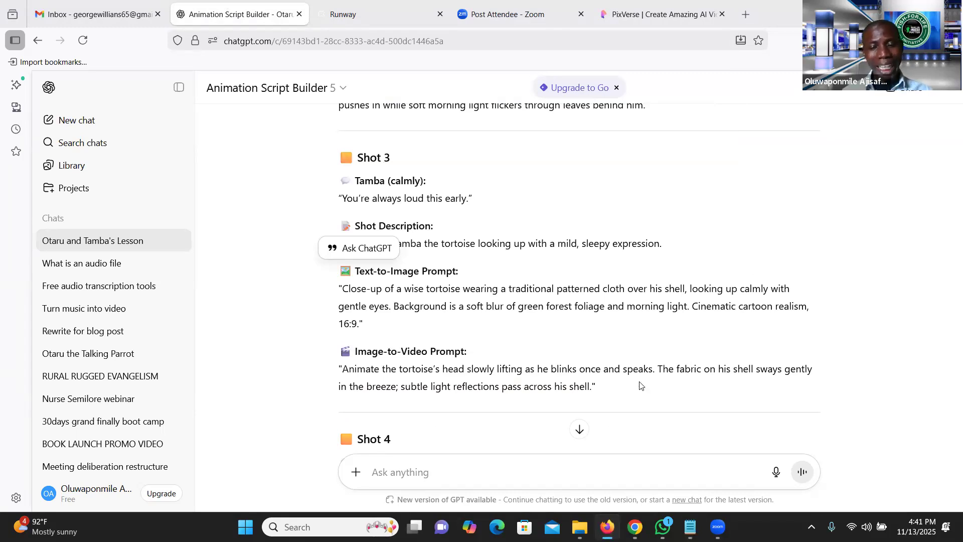
pyautogui.click(635, 527)
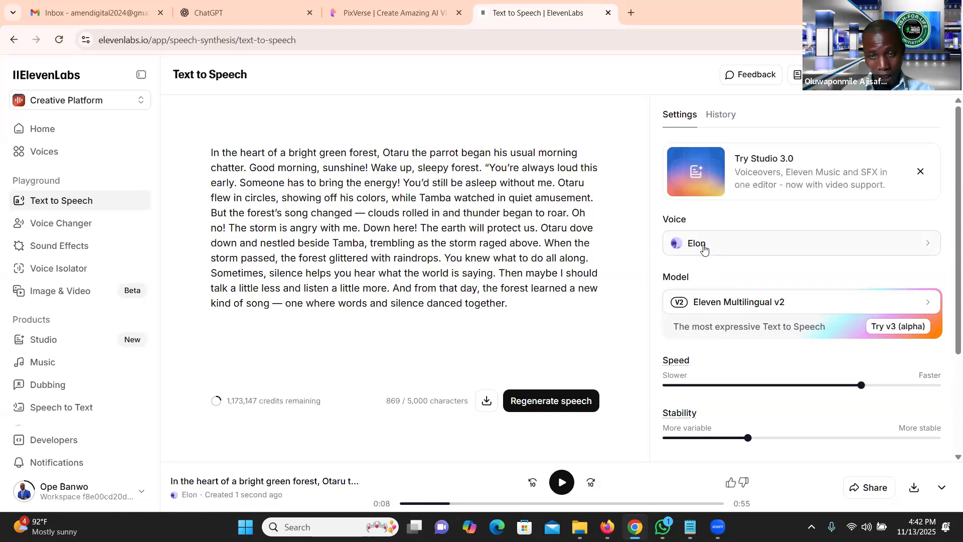
# Browse the saved voices available for the narration and select Elon
pyautogui.click(800, 250)
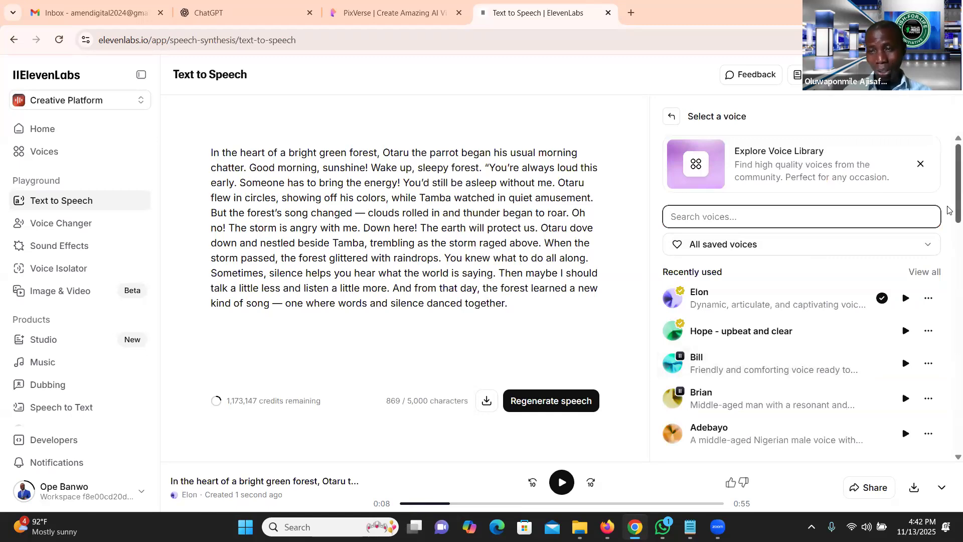
pyautogui.scroll(-5, 950, 215)
pyautogui.scroll(-5, 950, 335)
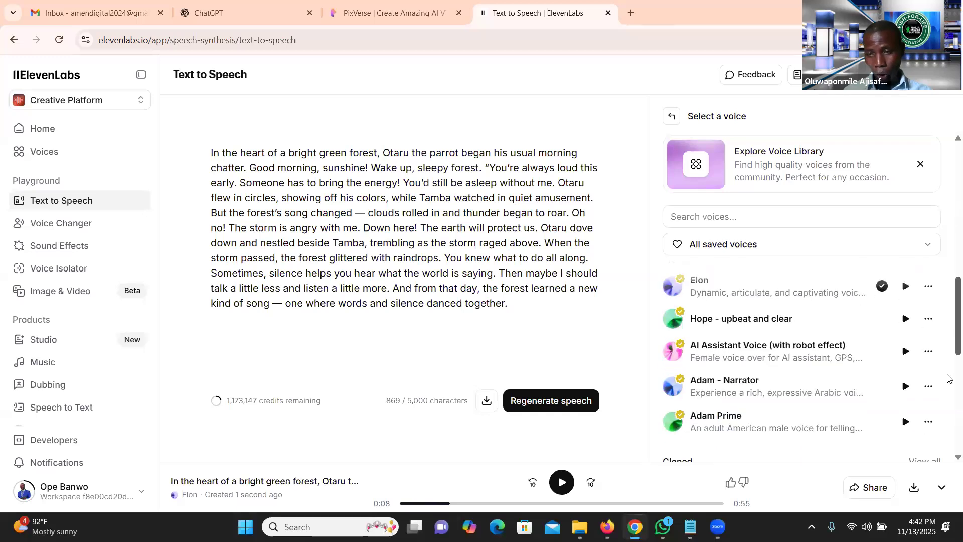
pyautogui.moveTo(950, 379); pyautogui.dragTo(950, 177)
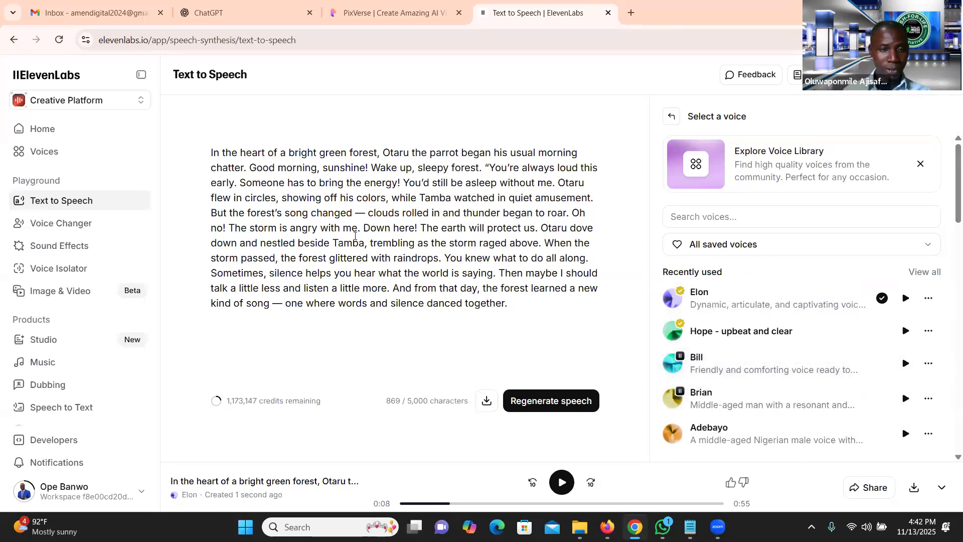
pyautogui.click(773, 307)
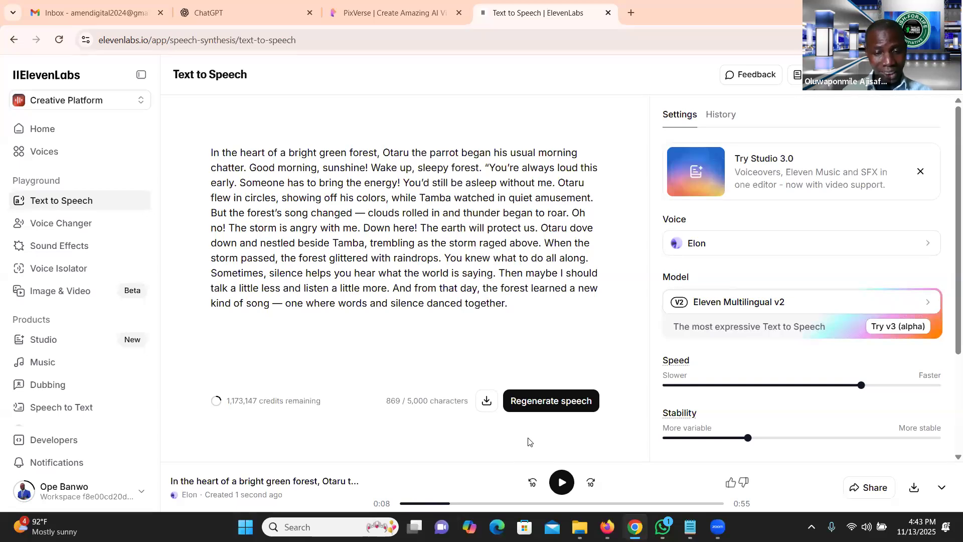
# Play a short part of the generated Elon voiceover, pause it, and try to download the audio
pyautogui.click(562, 483)
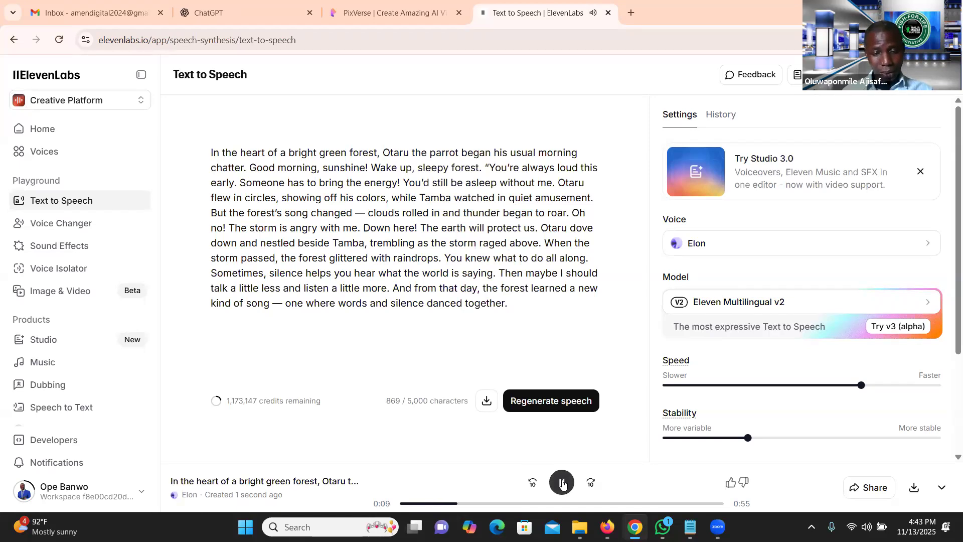
pyautogui.click(562, 482)
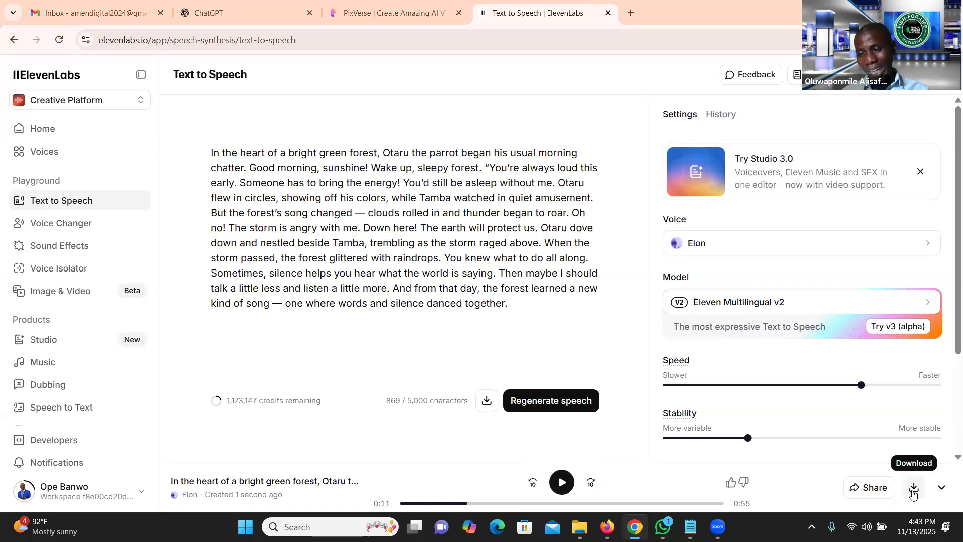
pyautogui.click(916, 492)
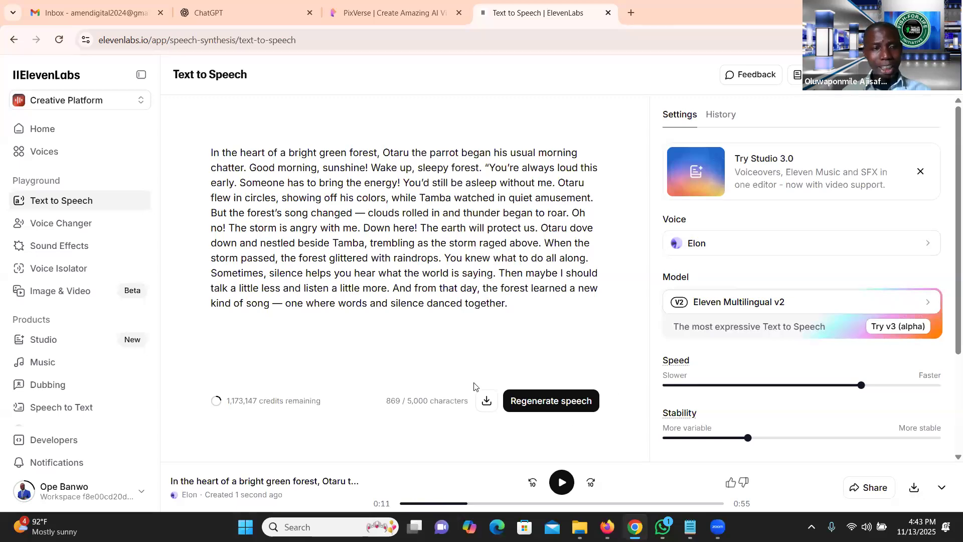
# In File Explorer, look through the Downloads folder and the PARORT&TORTOISE folder for the project's audio and video files
pyautogui.click(580, 527)
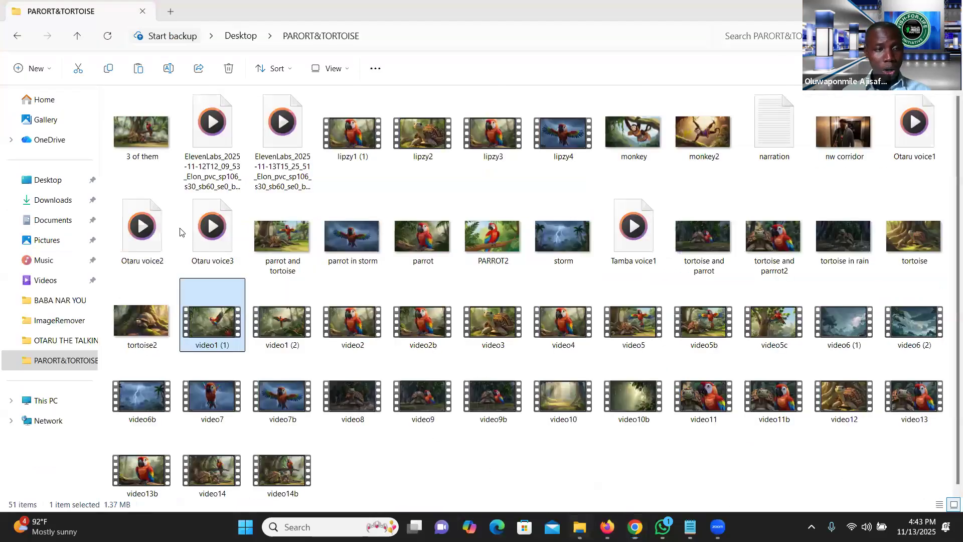
pyautogui.click(59, 201)
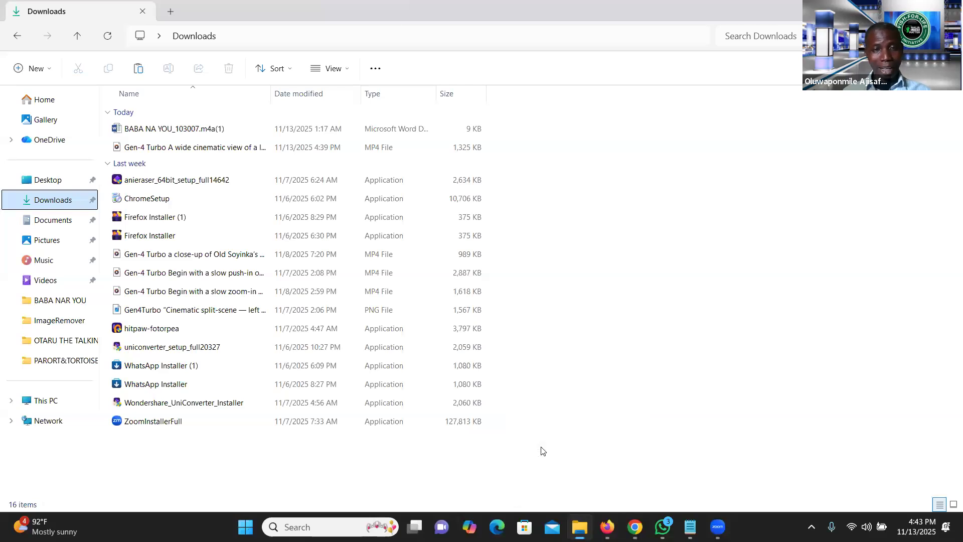
pyautogui.click(59, 366)
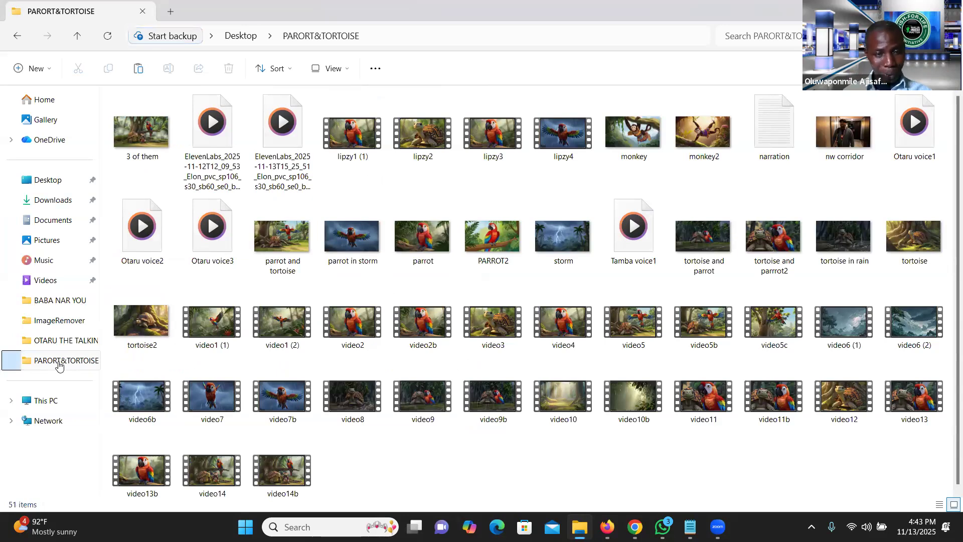
pyautogui.click(59, 366)
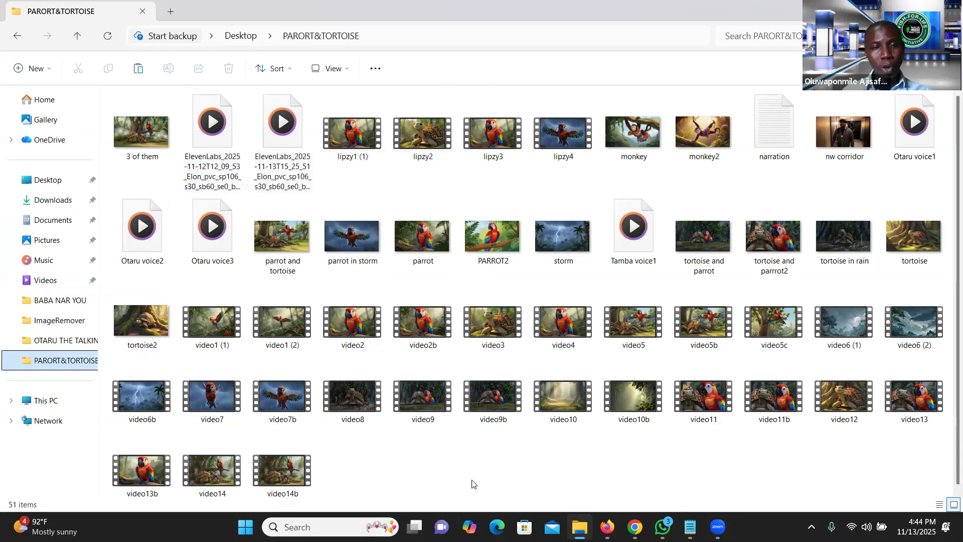
# Select Scene 1 Shot 1's text-to-image prompt in the ChatGPT script and switch to the Runway PARROT AND TORTOISE session
pyautogui.click(608, 527)
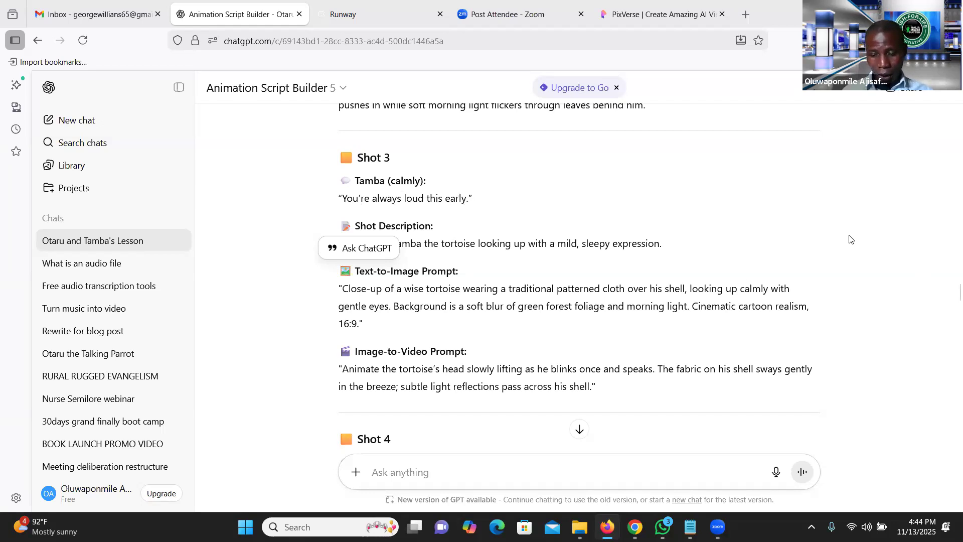
pyautogui.scroll(20, 851, 238)
pyautogui.scroll(-6, 852, 239)
pyautogui.scroll(-3, 851, 239)
pyautogui.scroll(3, 852, 239)
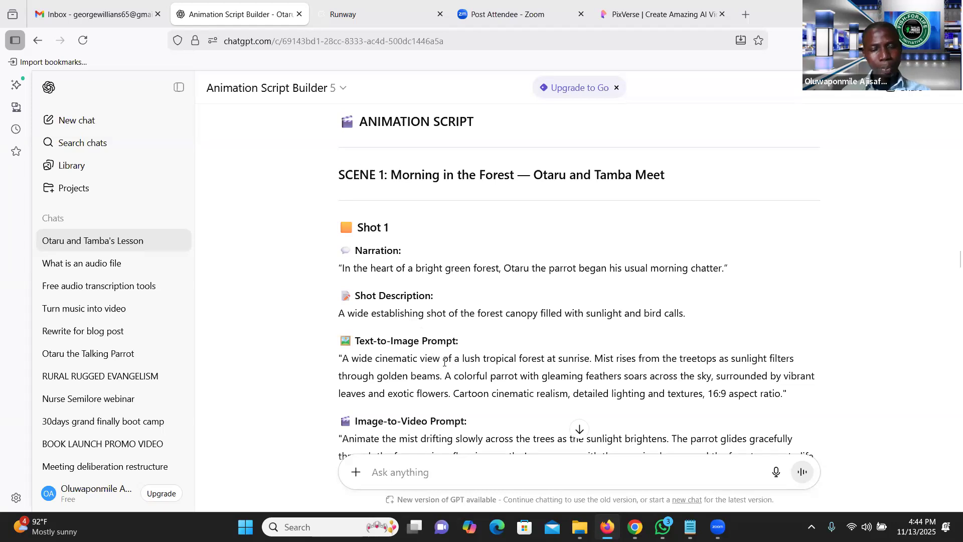
pyautogui.moveTo(343, 360); pyautogui.dragTo(782, 398)
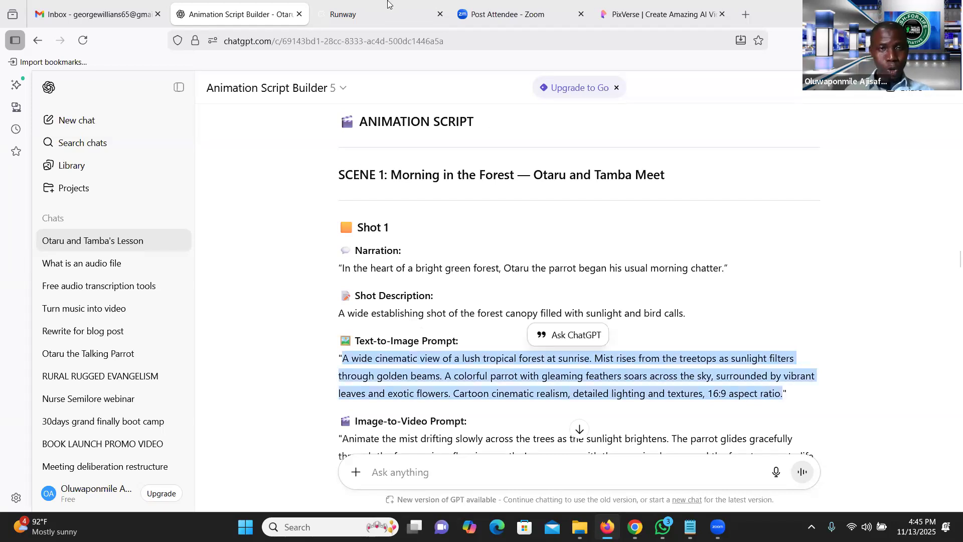
pyautogui.moveTo(386, 8)
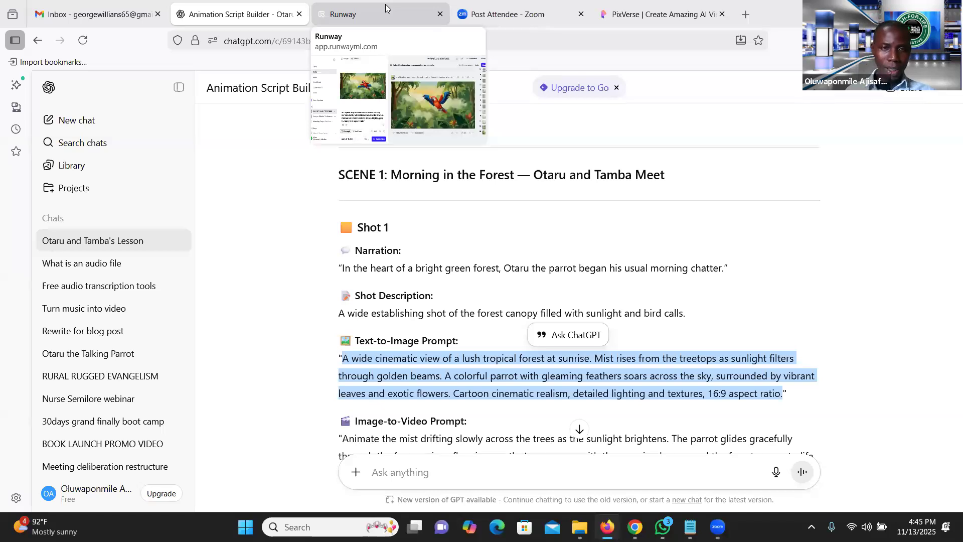
pyautogui.click(385, 7)
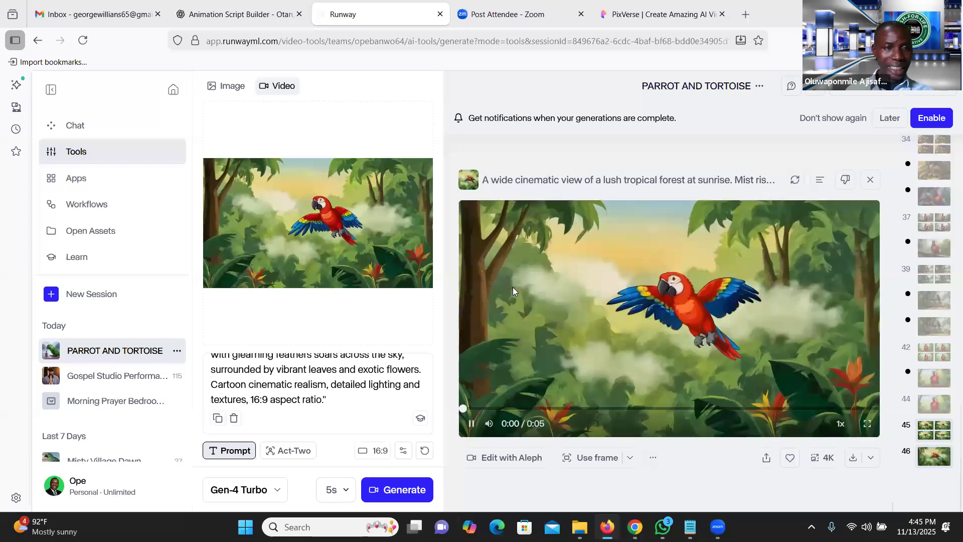
# Switch to image generation, remove the parrot reference image and clear the old forest prompt
pyautogui.click(228, 89)
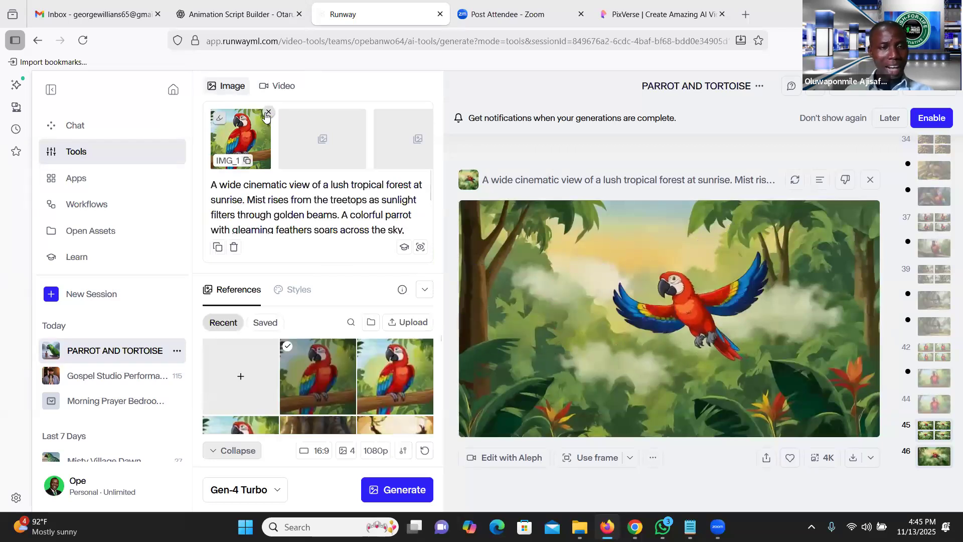
pyautogui.click(266, 115)
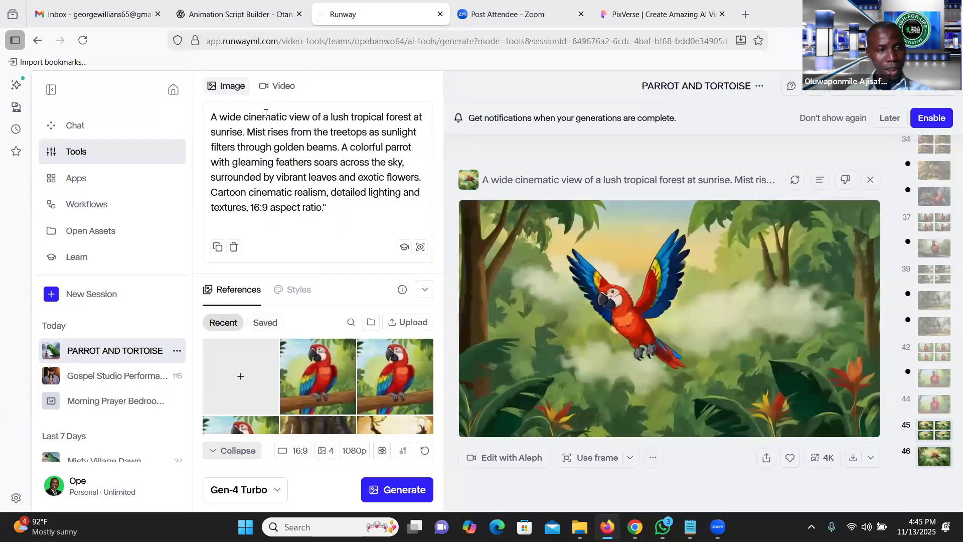
pyautogui.hotkey('ctrl', 'a')
pyautogui.hotkey('ctrl', 'c')
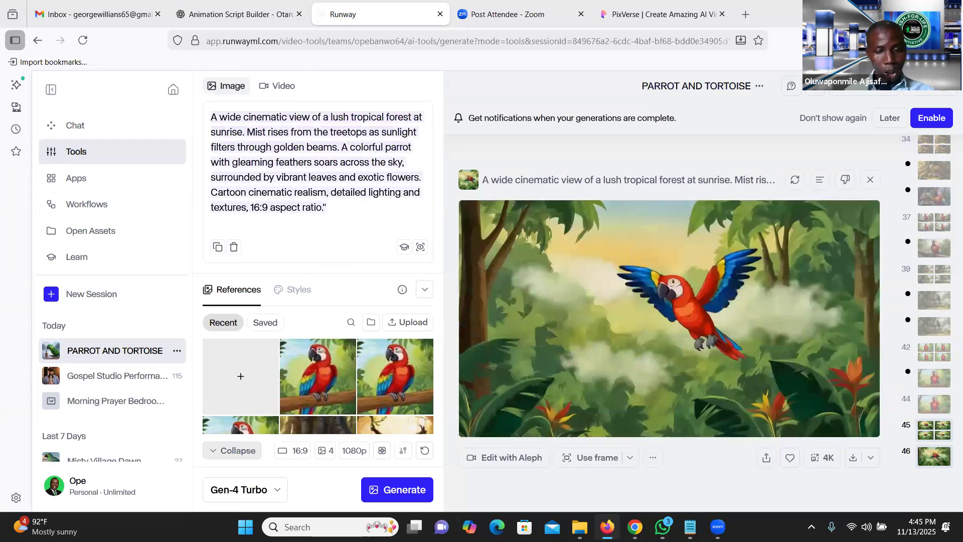
pyautogui.press('BackSpace')
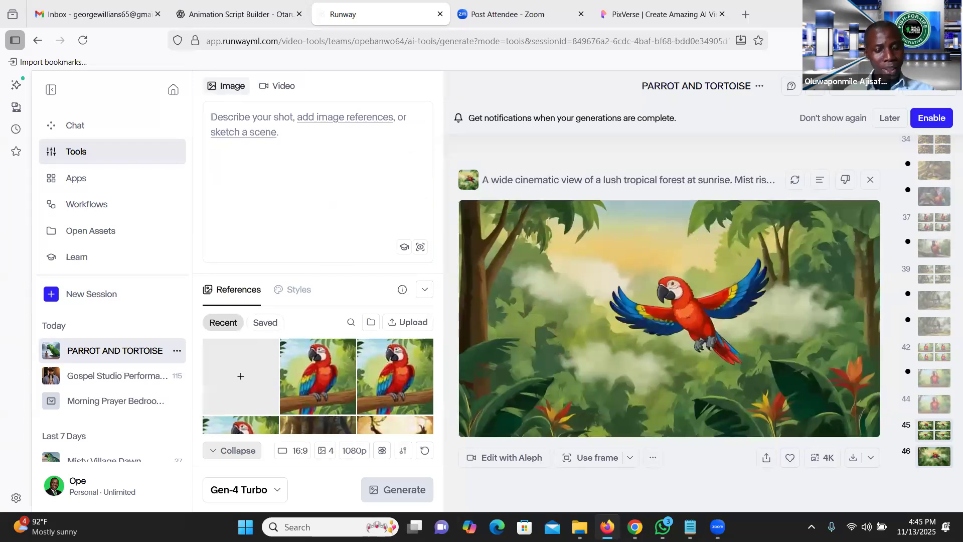
# Copy Scene 1 Shot 1's text-to-image prompt from the ChatGPT script into the empty Runway image prompt
pyautogui.hotkey('ctrl', 'v')
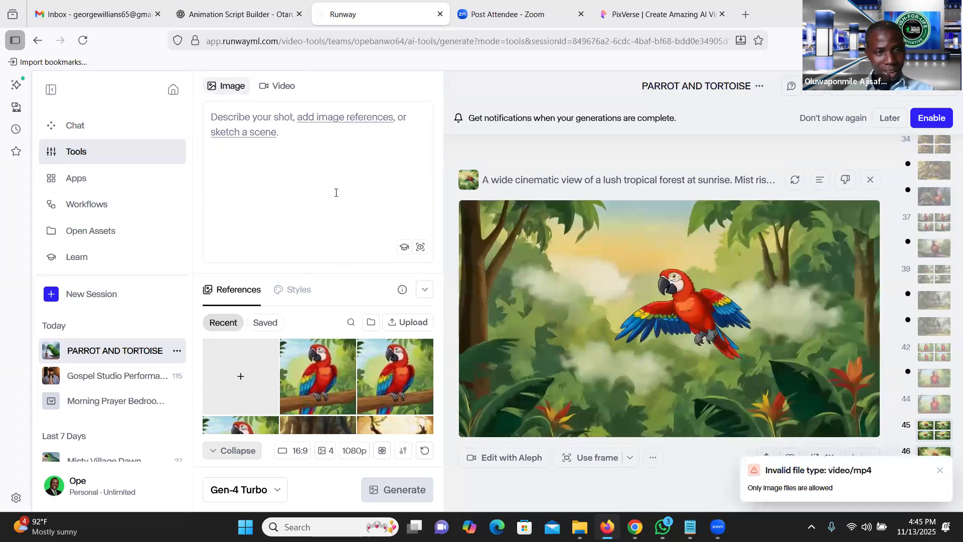
pyautogui.hotkey('ctrl', 'v')
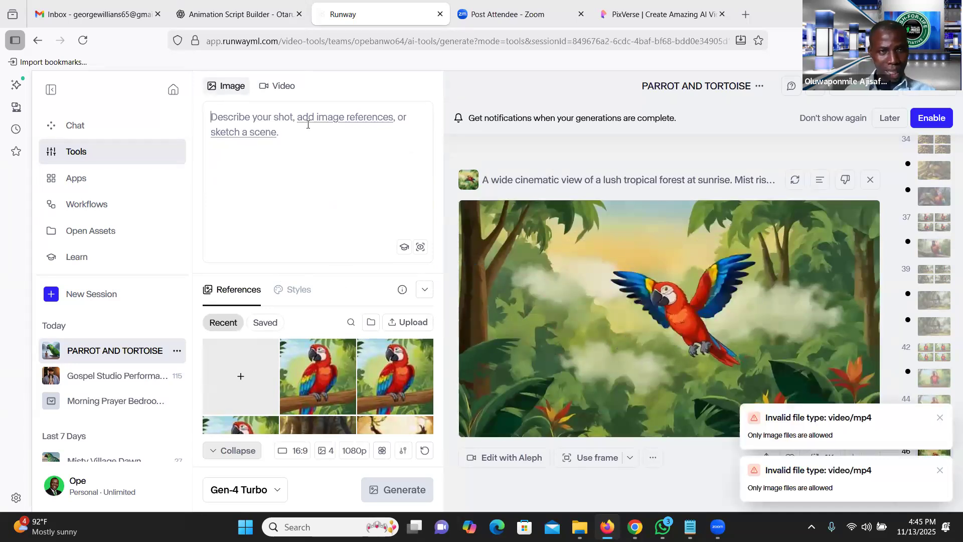
pyautogui.hotkey('ctrl', 'shift', 'Tab')
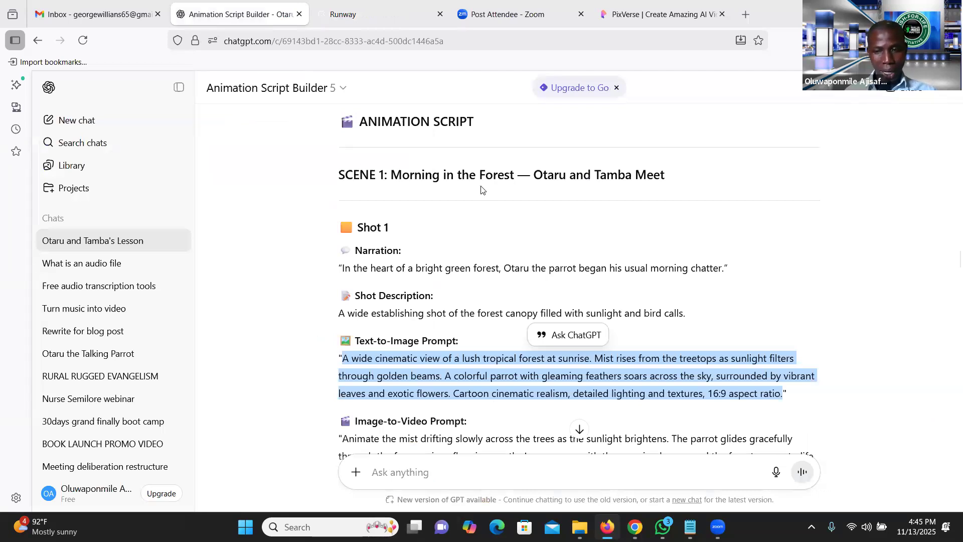
pyautogui.hotkey('ctrl', 'Tab')
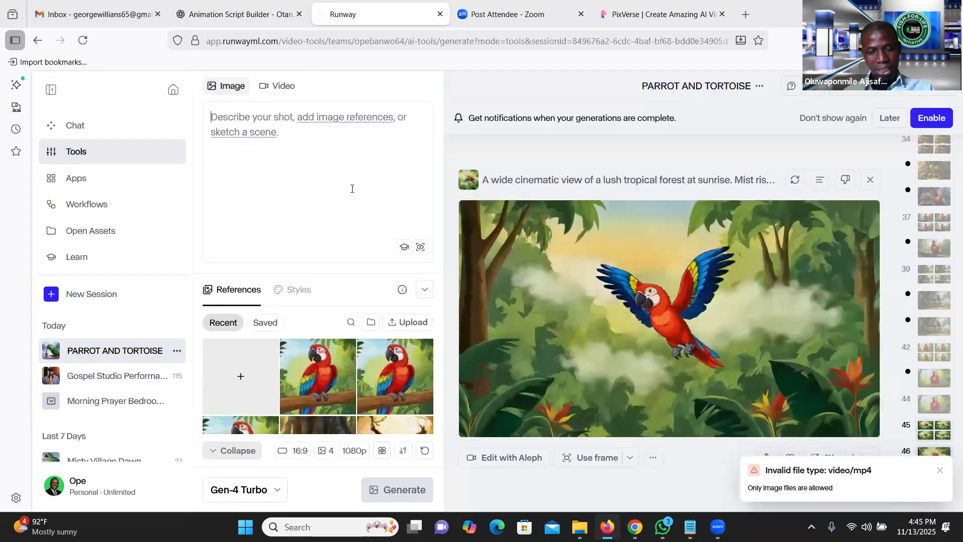
pyautogui.hotkey('ctrl', 'v')
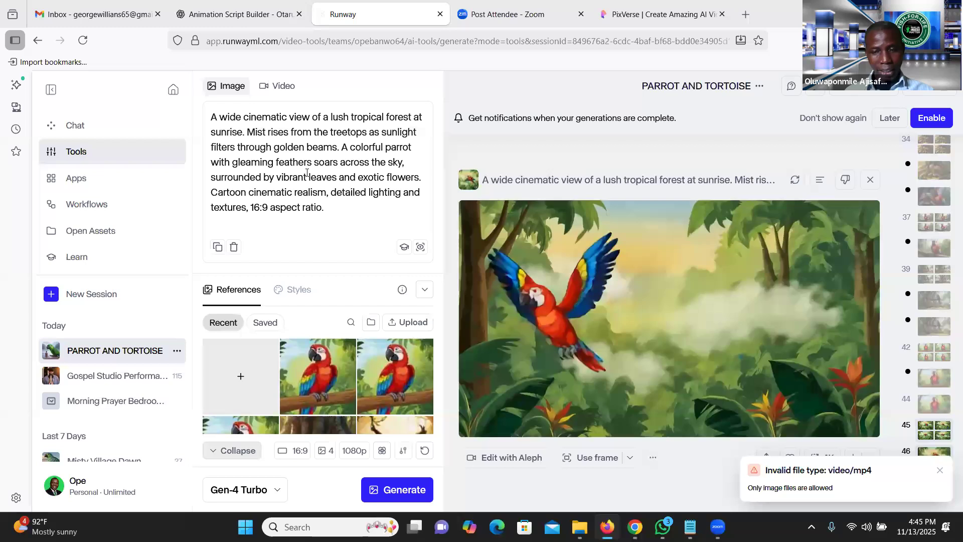
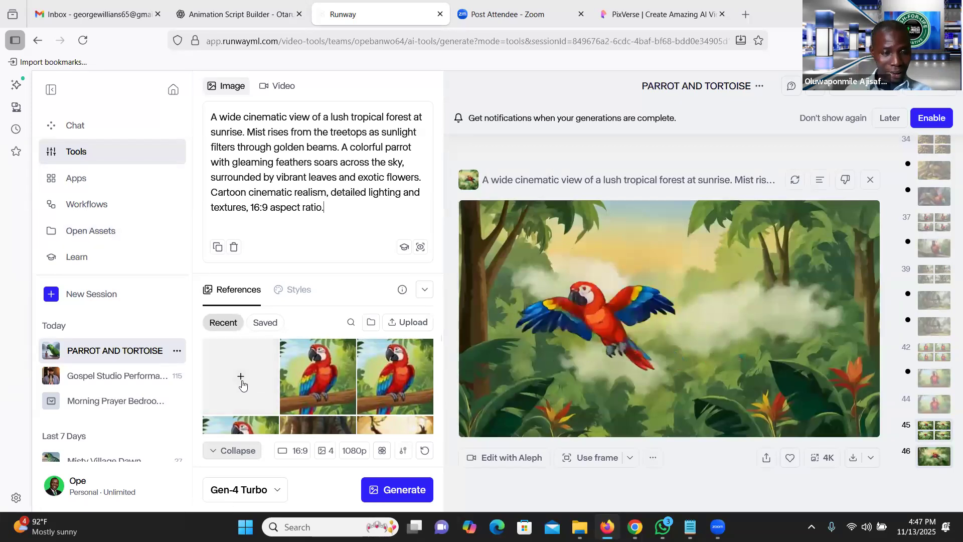
# Upload the PARROT2 image from the Desktop's PARORT&TORTOISE folder as the reference for the forest shot
pyautogui.click(241, 383)
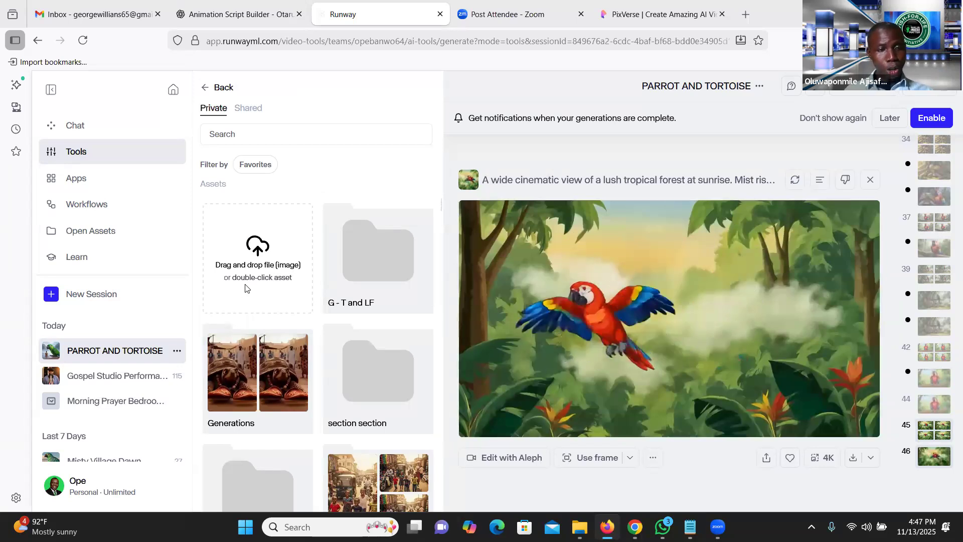
pyautogui.click(260, 252)
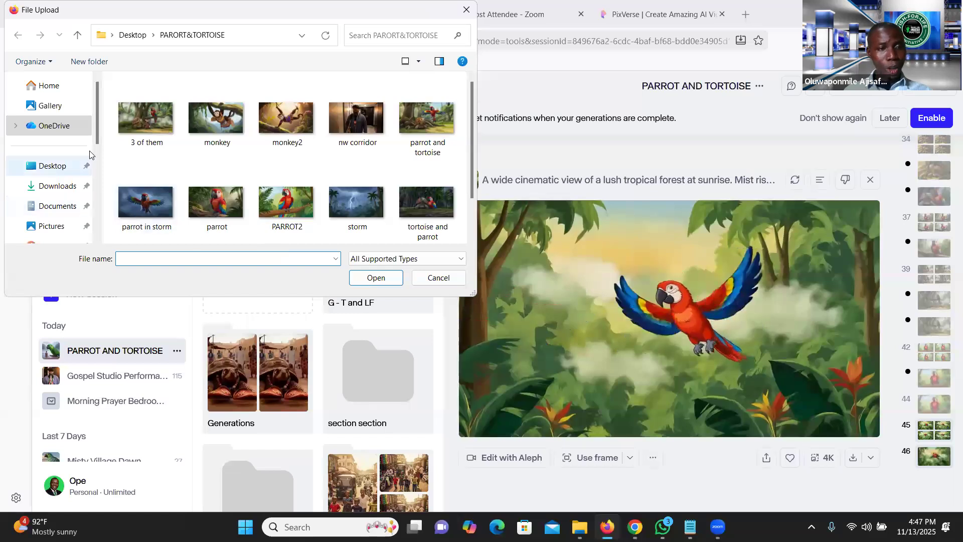
pyautogui.click(64, 165)
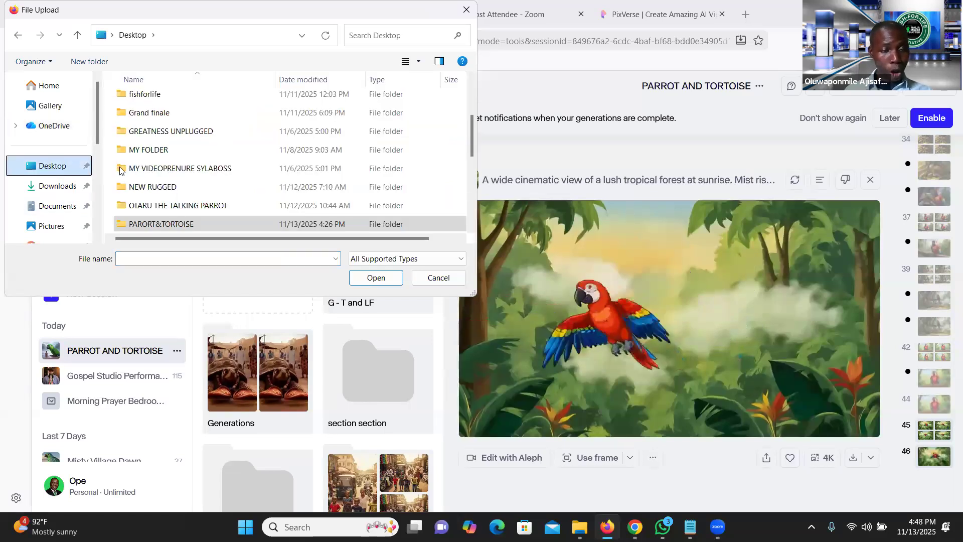
pyautogui.click(173, 225)
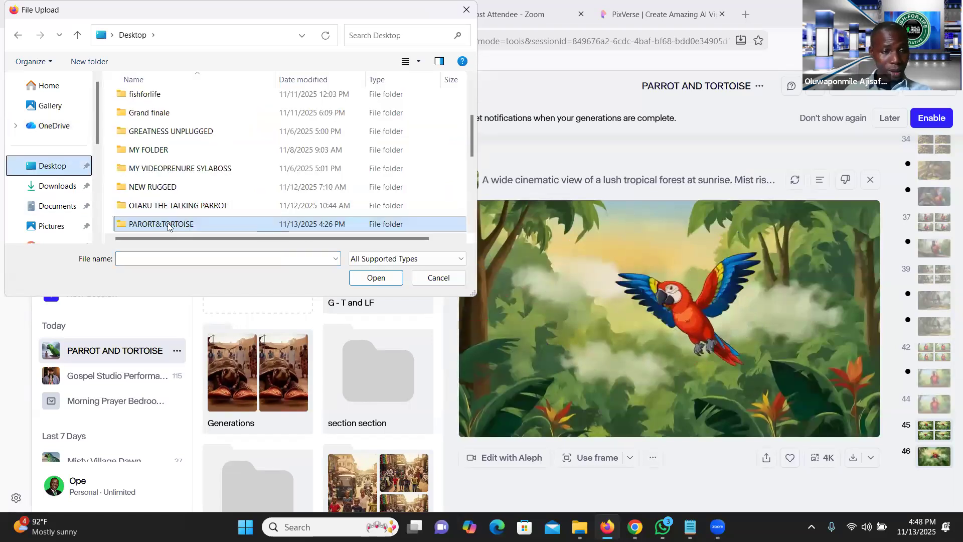
pyautogui.doubleClick(168, 224)
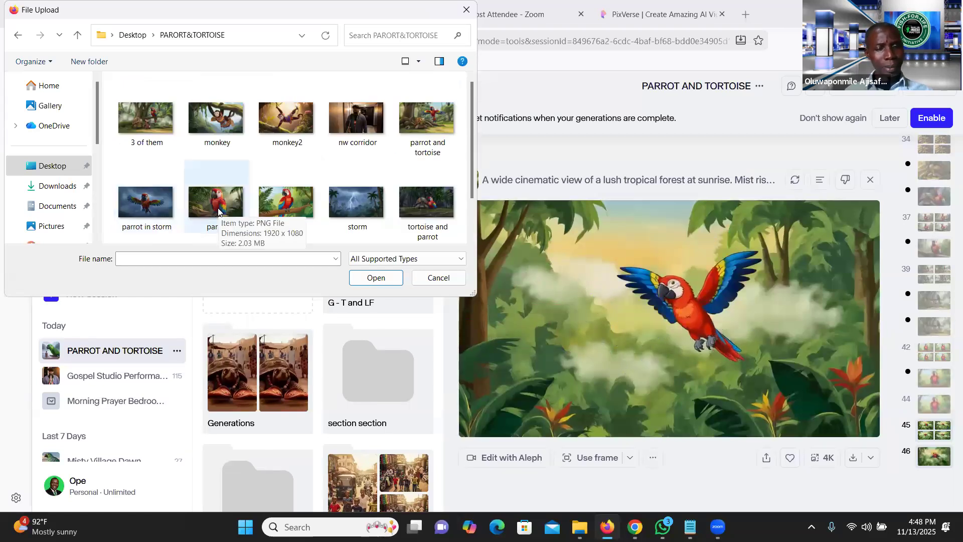
pyautogui.click(295, 229)
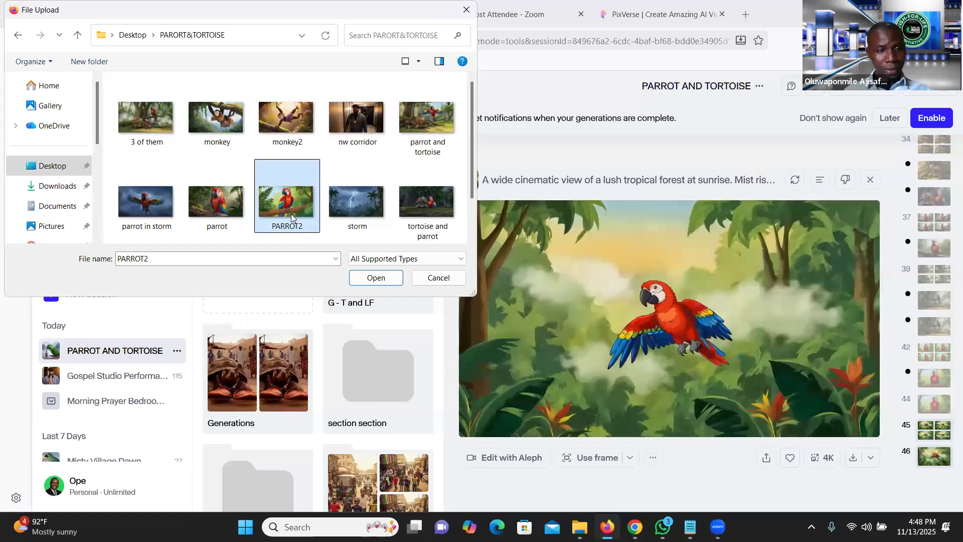
pyautogui.doubleClick(291, 214)
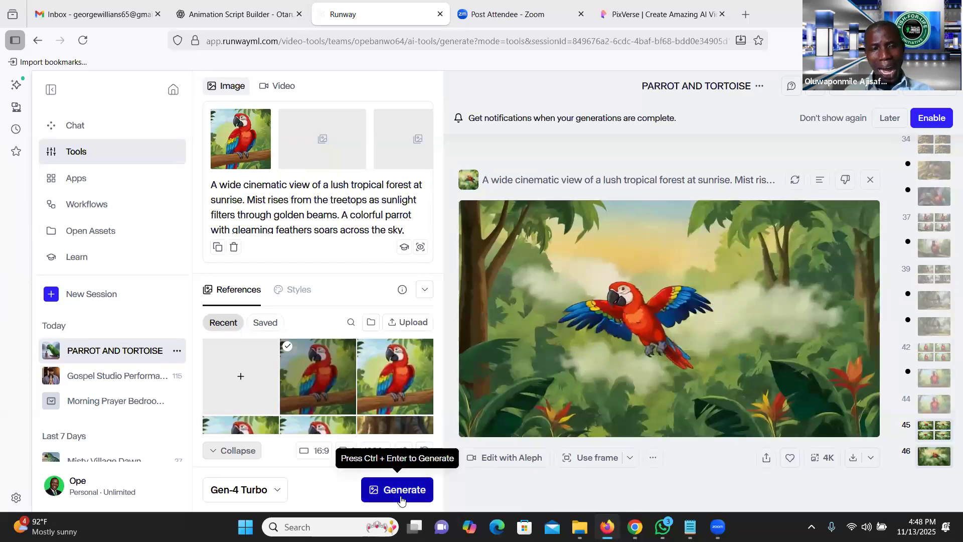
# Use the fourth flying-parrot image of generation 45 for a video and replace its prompt with Shot 1's image-to-video prompt from ChatGPT
pyautogui.click(938, 439)
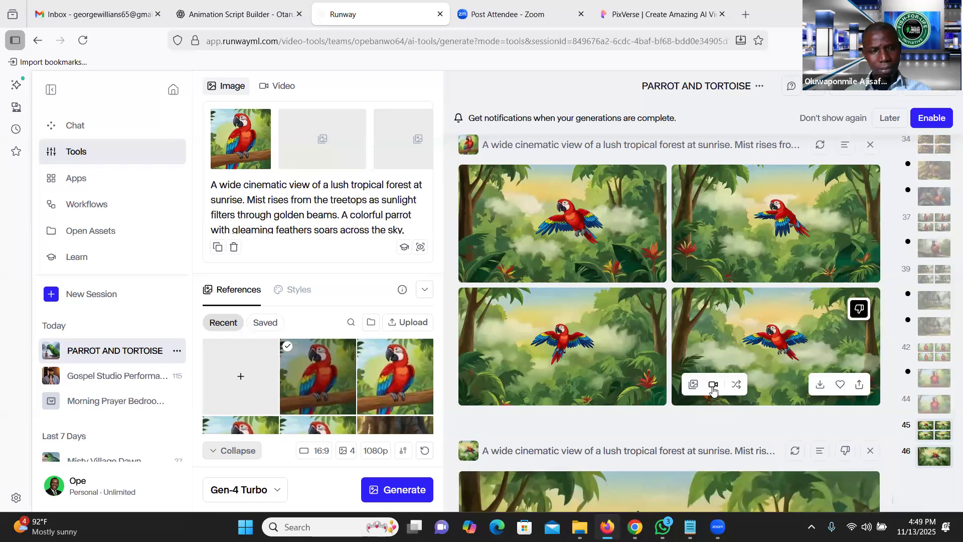
pyautogui.click(714, 386)
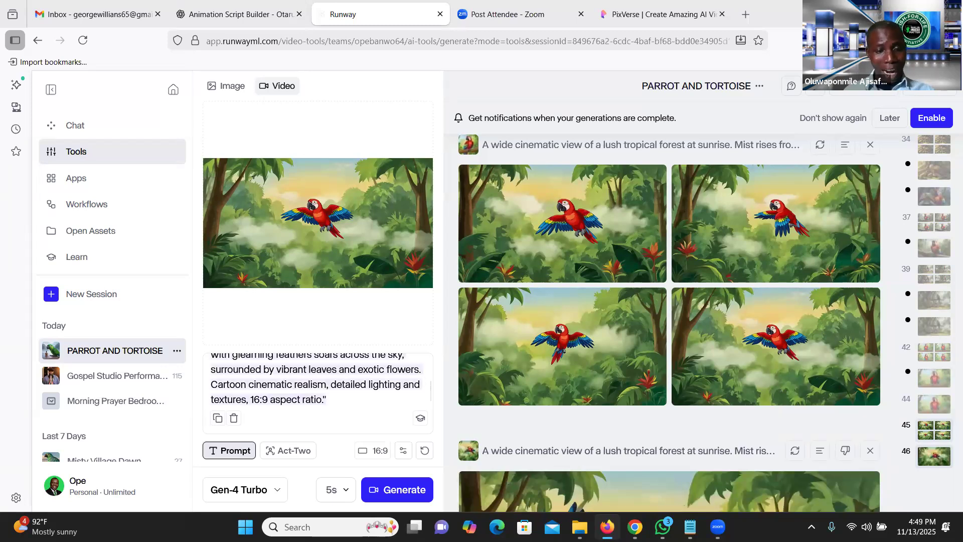
pyautogui.press('BackSpace')
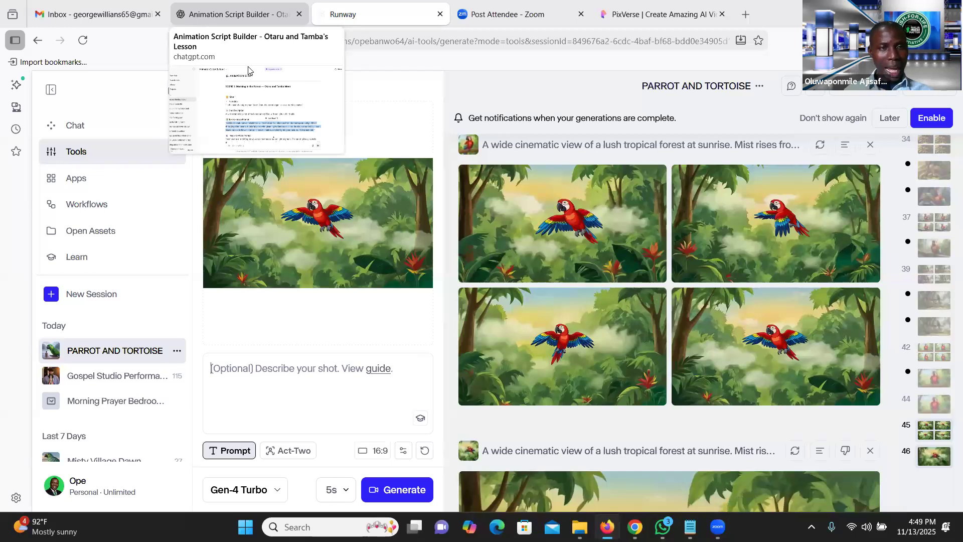
pyautogui.click(249, 70)
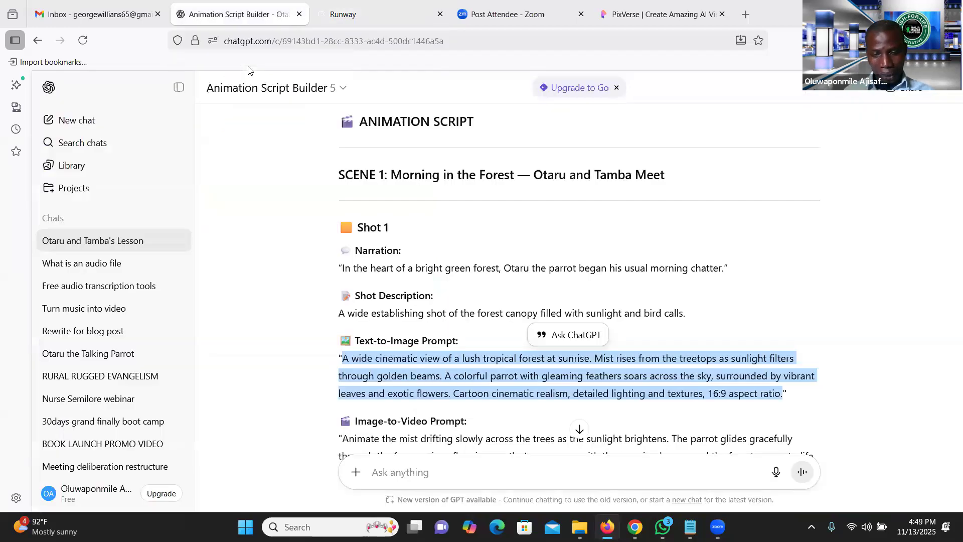
pyautogui.scroll(-2, 249, 70)
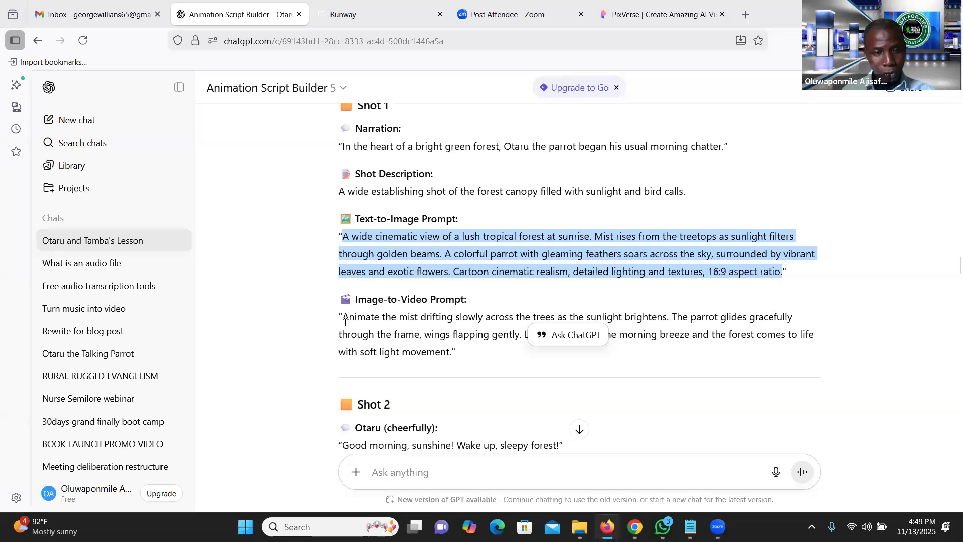
pyautogui.moveTo(343, 320); pyautogui.dragTo(454, 353)
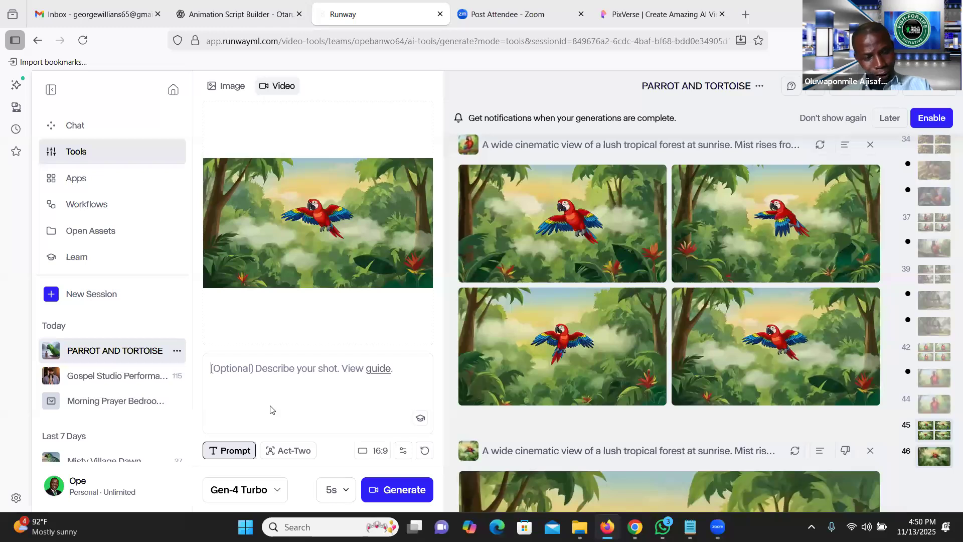
pyautogui.hotkey('ctrl', 'v')
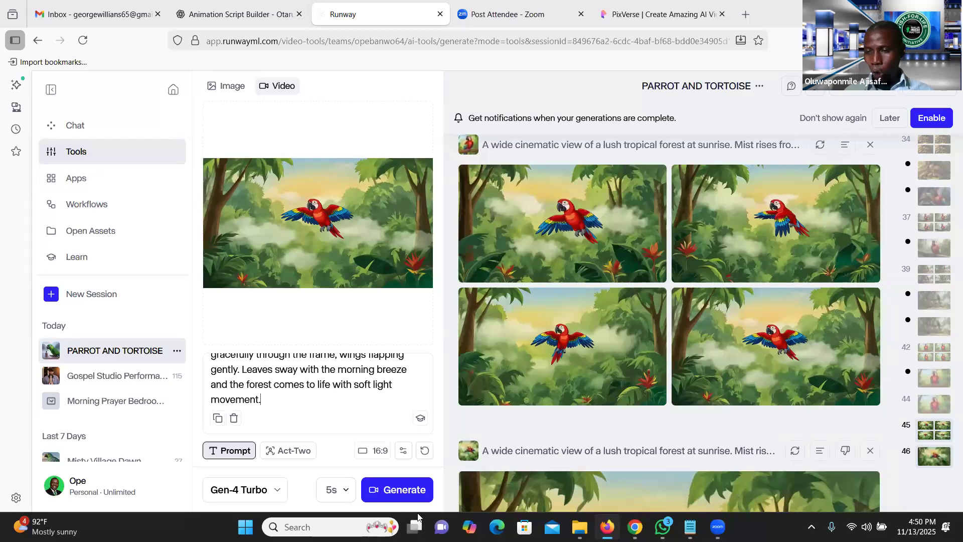
# View the generated Shot 1 video and check the project clips in the PARORT&TORTOISE folder in File Explorer
pyautogui.click(936, 463)
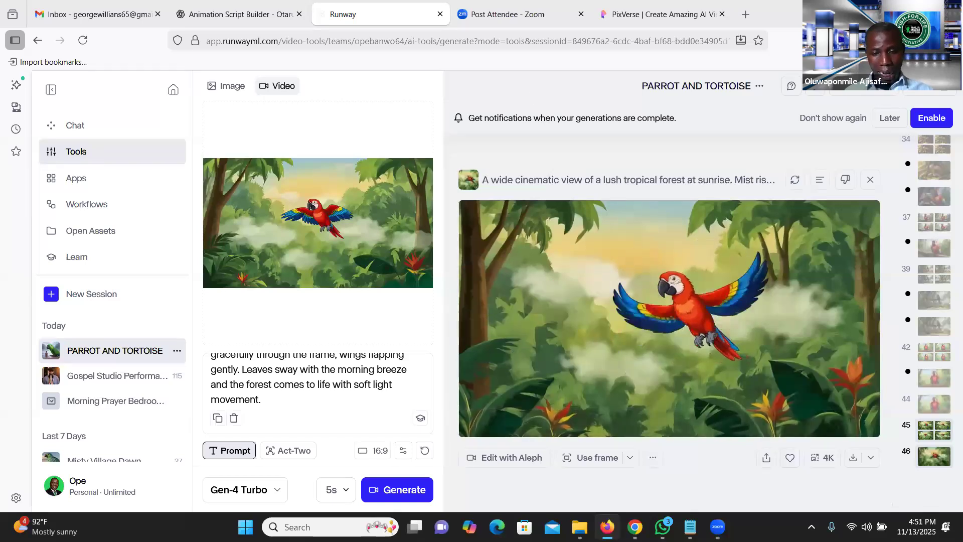
pyautogui.hotkey('alt', 'Tab')
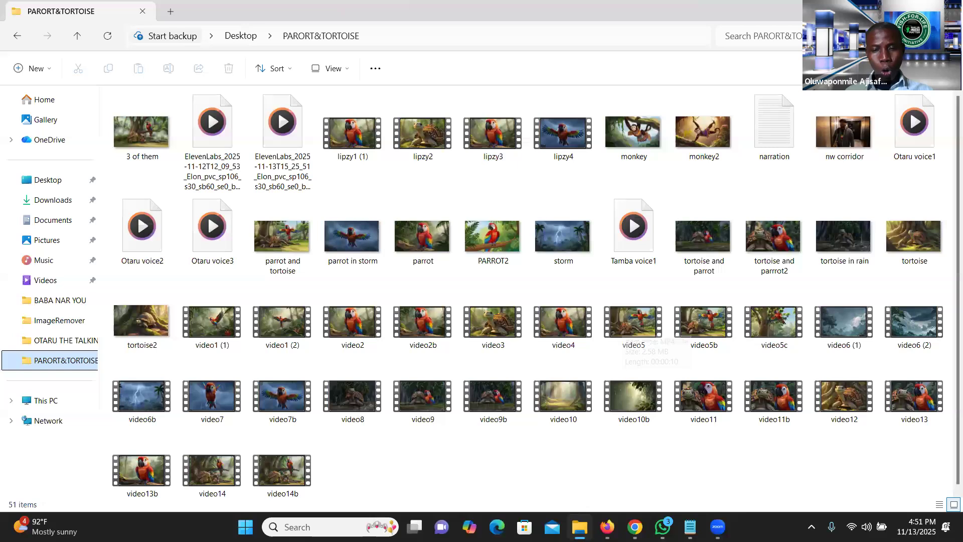
pyautogui.click(607, 527)
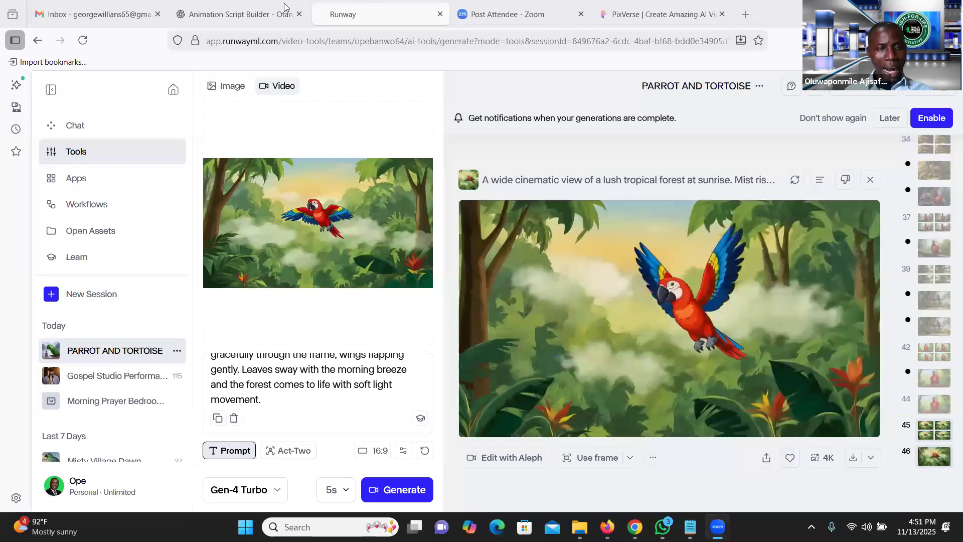
# Copy Scene 1 Shot 2's text-to-image prompt, the close-up of the speaking parrot, from the ChatGPT script
pyautogui.click(241, 4)
pyautogui.scroll(-4, 525, 296)
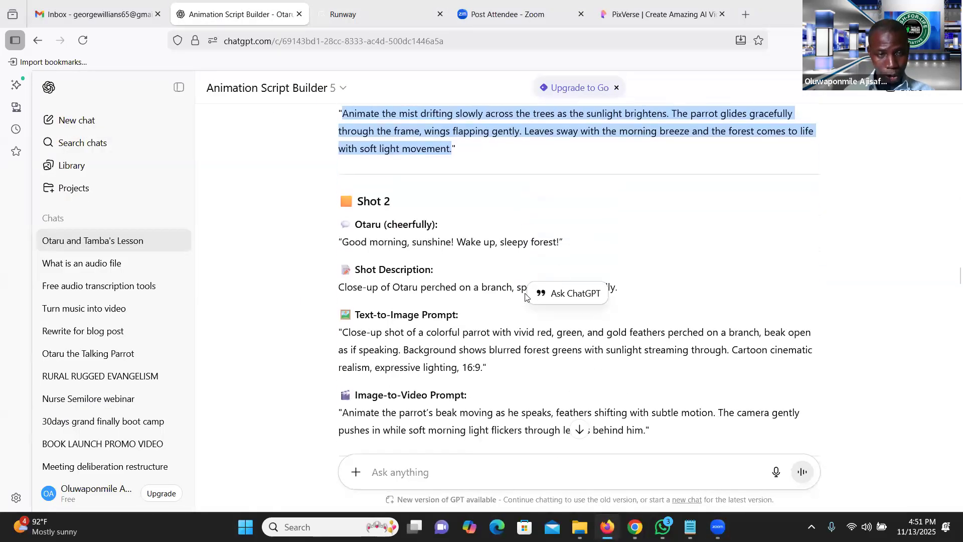
pyautogui.scroll(-2, 525, 296)
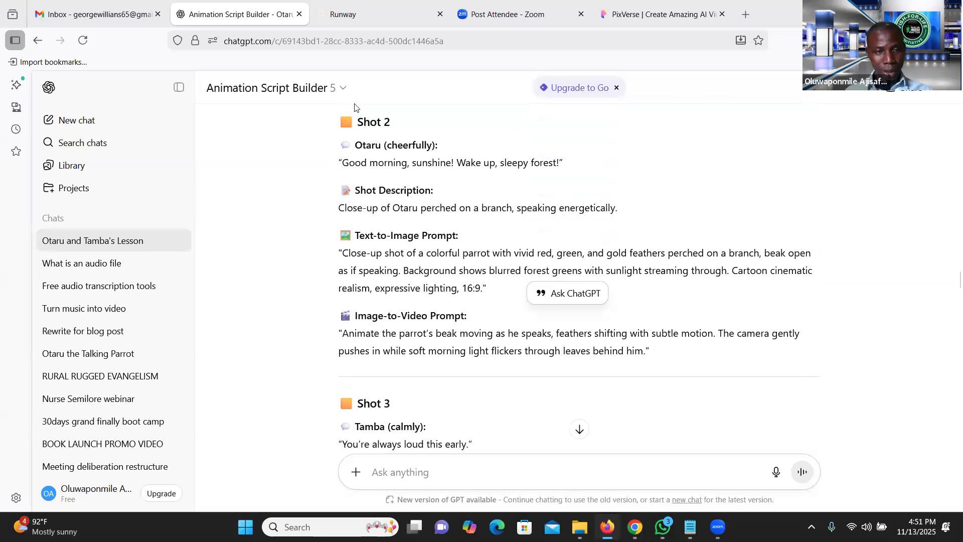
pyautogui.scroll(-1, 381, 133)
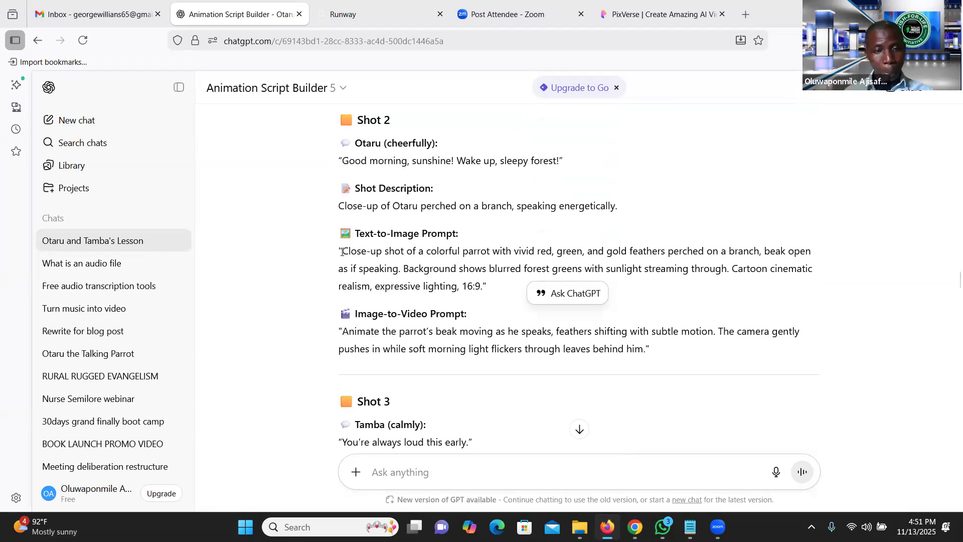
pyautogui.moveTo(342, 252); pyautogui.dragTo(483, 290)
pyautogui.hotkey('ctrl', 'c')
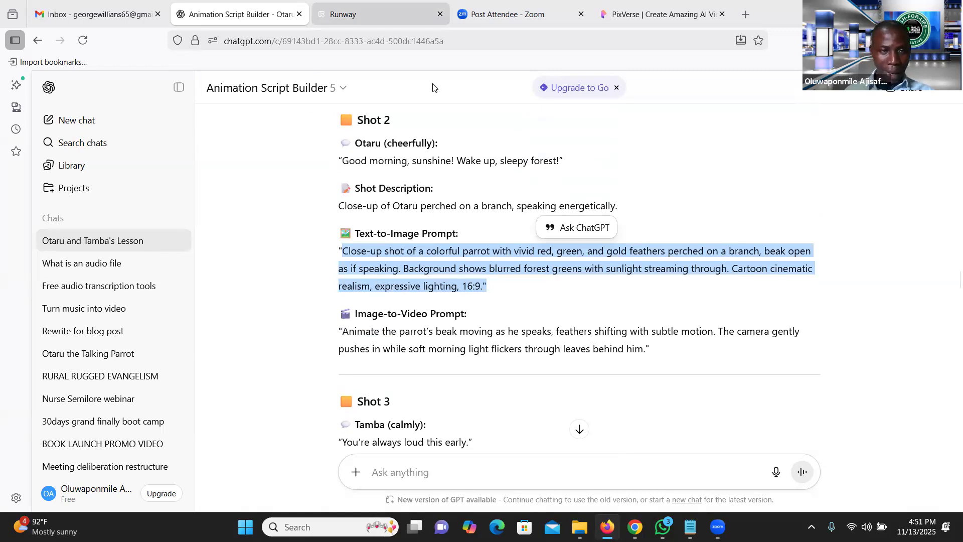
# In Runway's image mode, remove the parrot reference and replace the prompt with the copied Shot 2 close-up prompt
pyautogui.hotkey('ctrl', 'Tab')
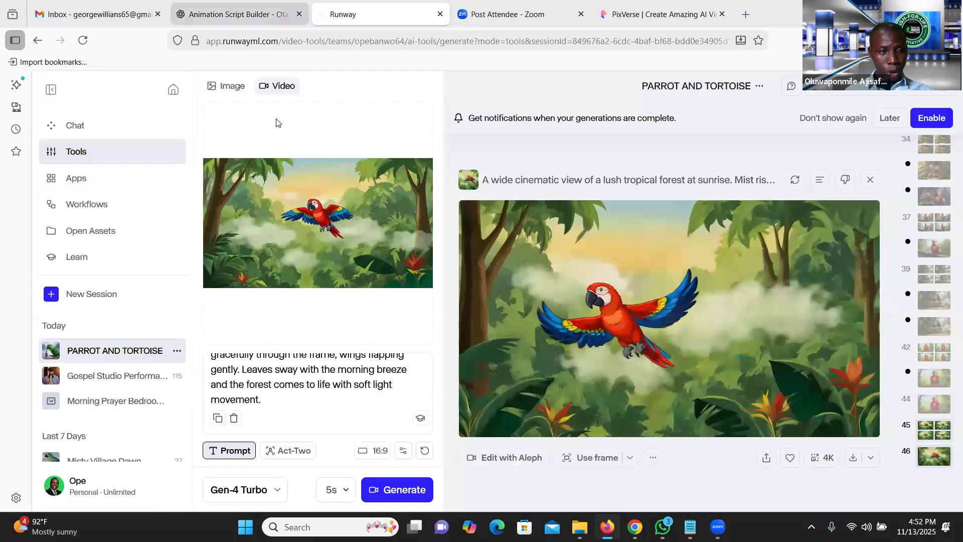
pyautogui.click(232, 95)
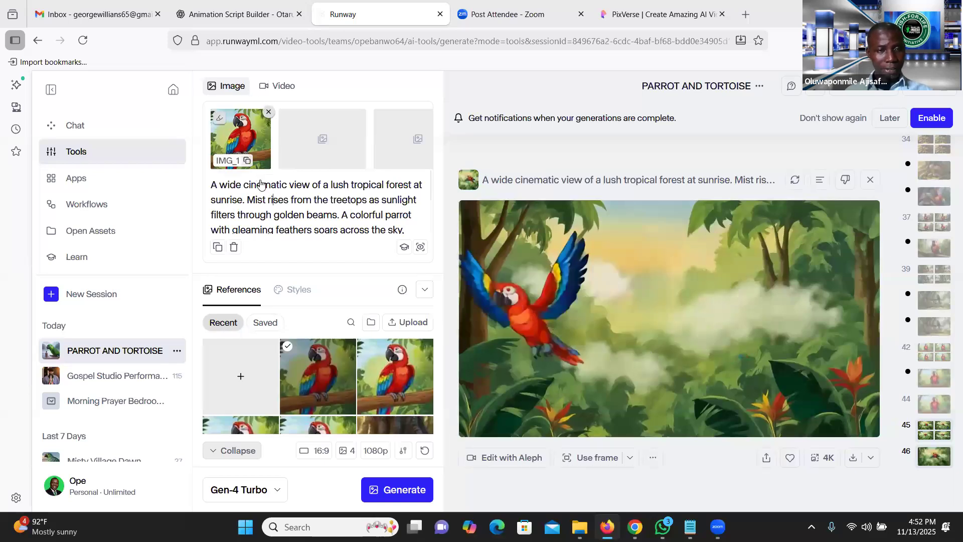
pyautogui.hotkey('ctrl', 'a')
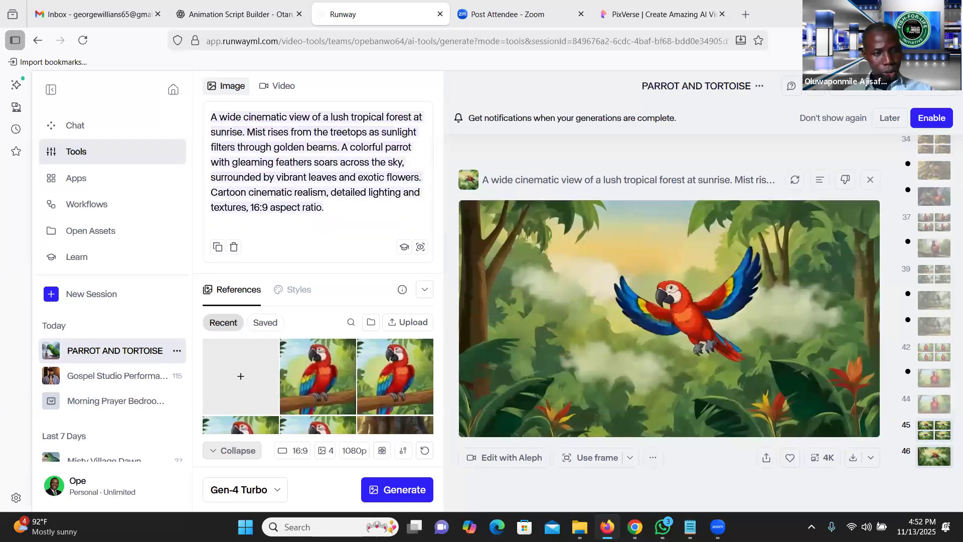
pyautogui.hotkey('ctrl', 'v')
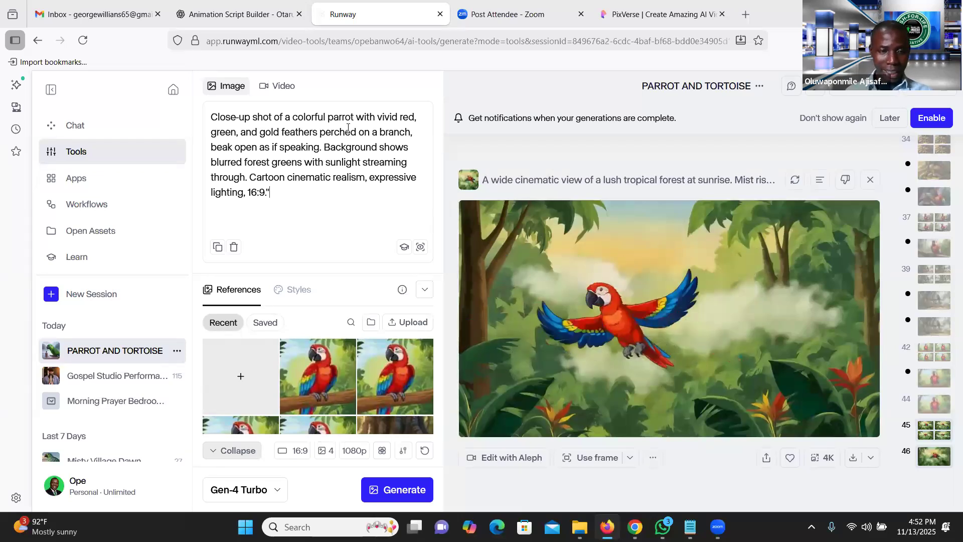
# Add the first recent perched-parrot image as a reference and use generation 37's first parrot image as the video input
pyautogui.moveTo(320, 374)
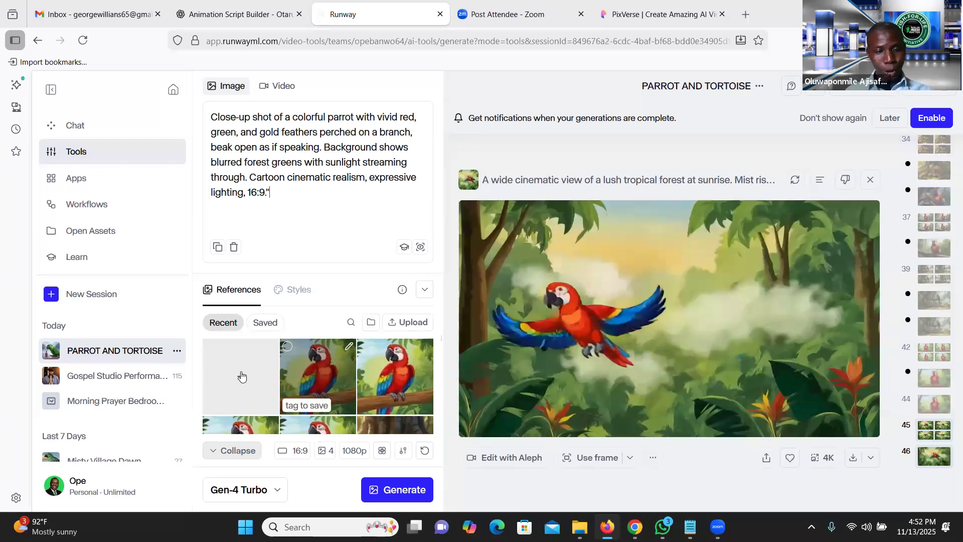
pyautogui.click(288, 347)
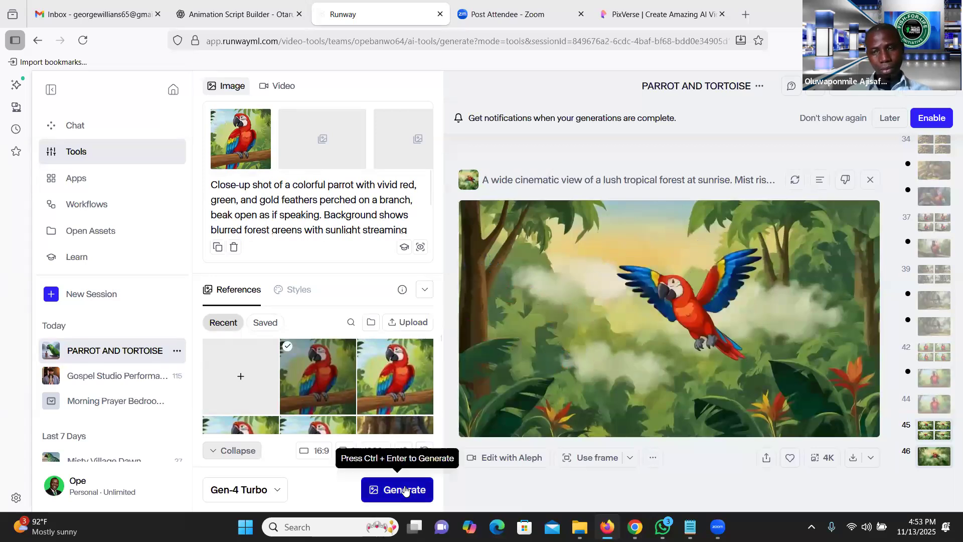
pyautogui.click(936, 227)
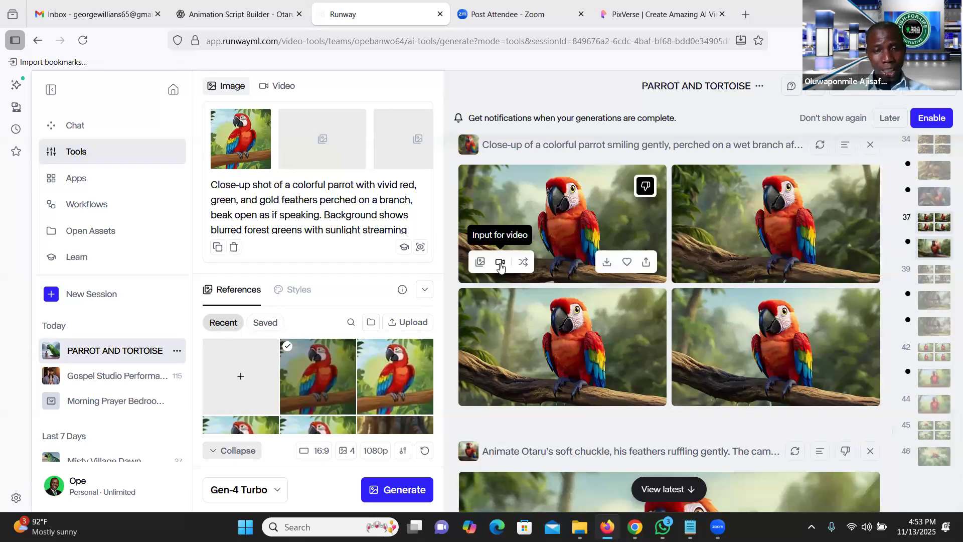
pyautogui.click(500, 265)
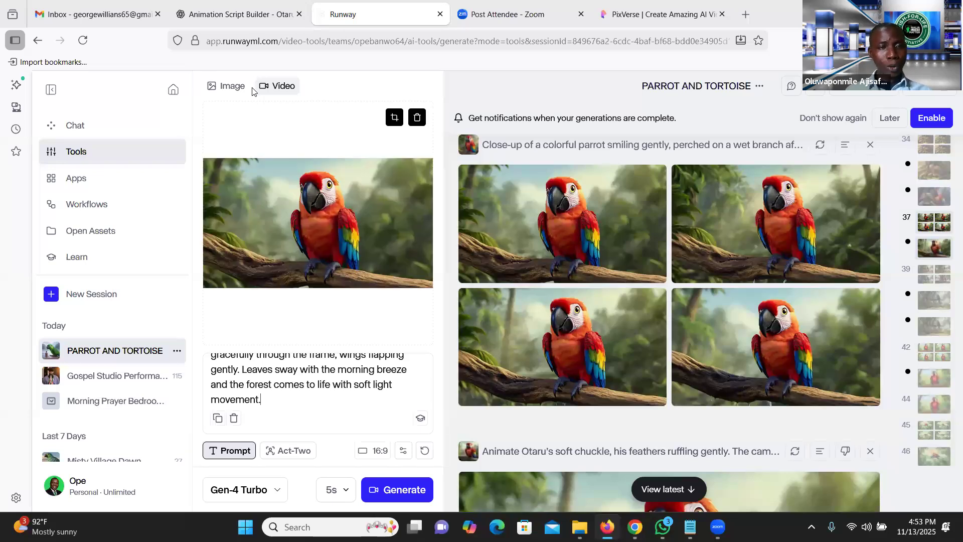
# Select Shot 2's image-to-video prompt in ChatGPT and replace Runway's video prompt with the copied Shot 2 close-up text
pyautogui.click(229, 9)
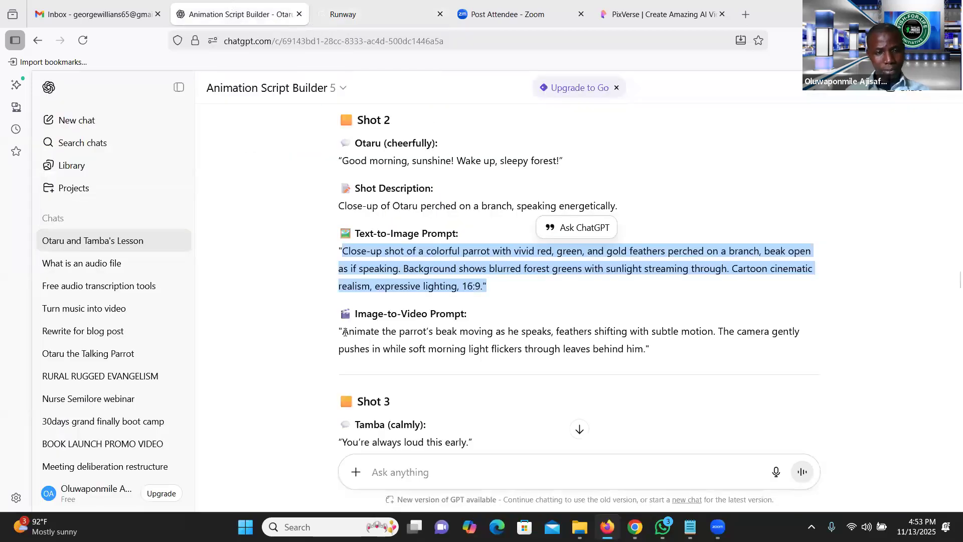
pyautogui.moveTo(345, 332); pyautogui.dragTo(650, 359)
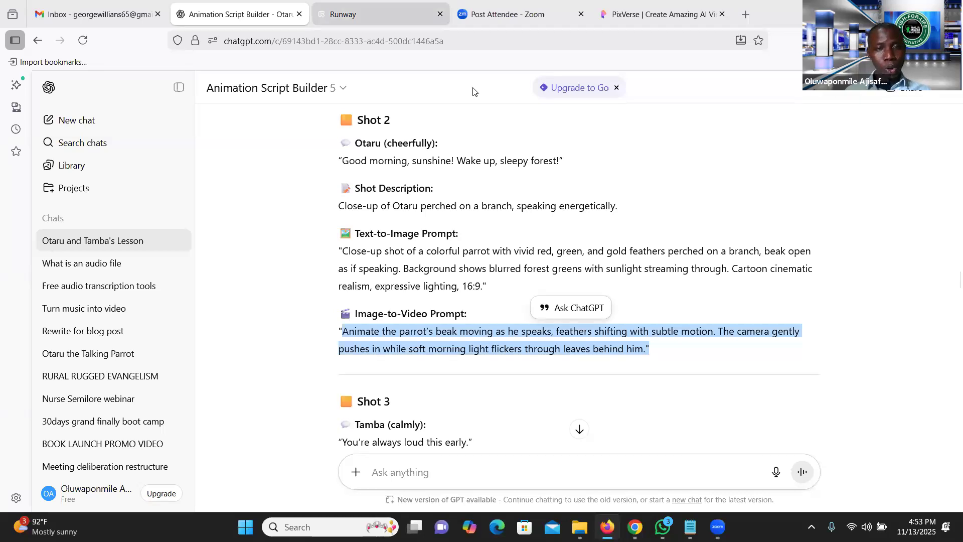
pyautogui.hotkey('ctrl', 'Tab')
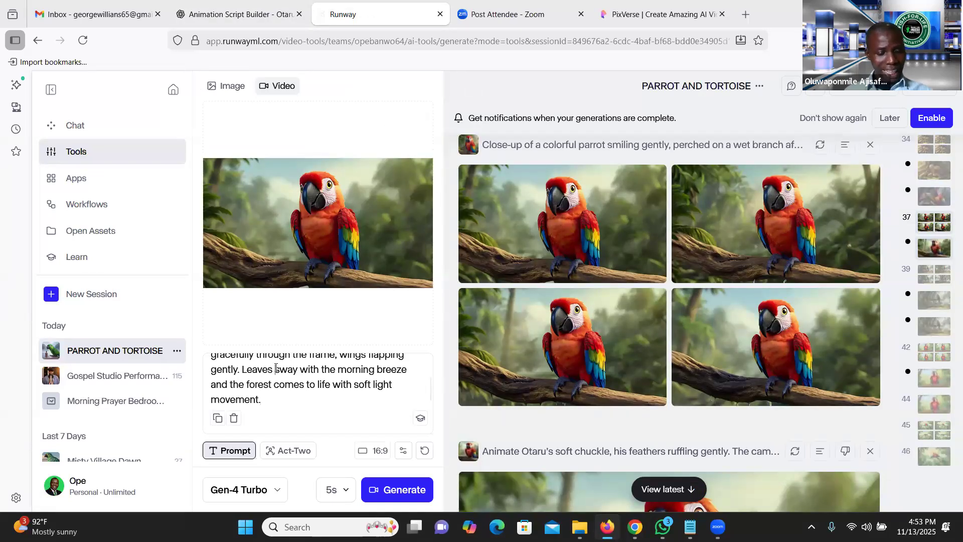
pyautogui.hotkey('ctrl', 'a')
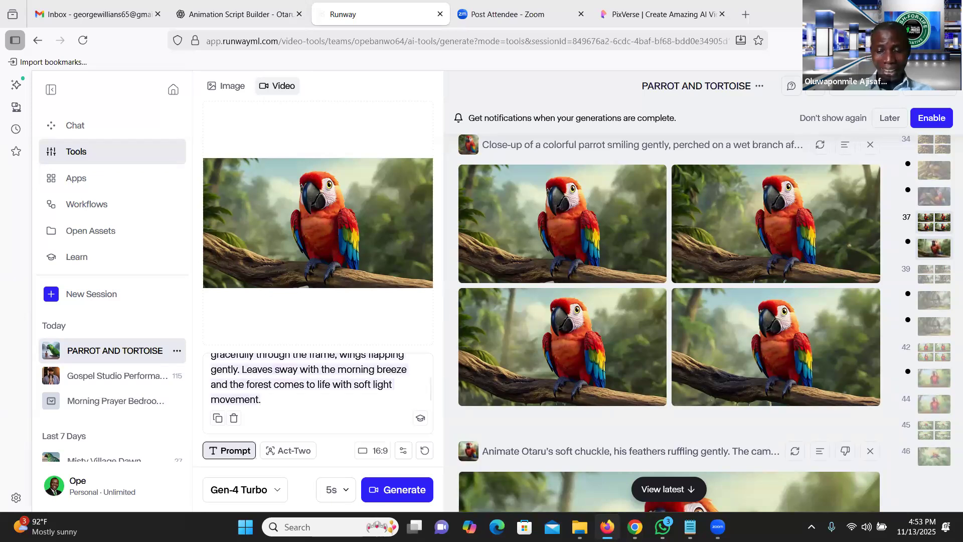
pyautogui.press('BackSpace')
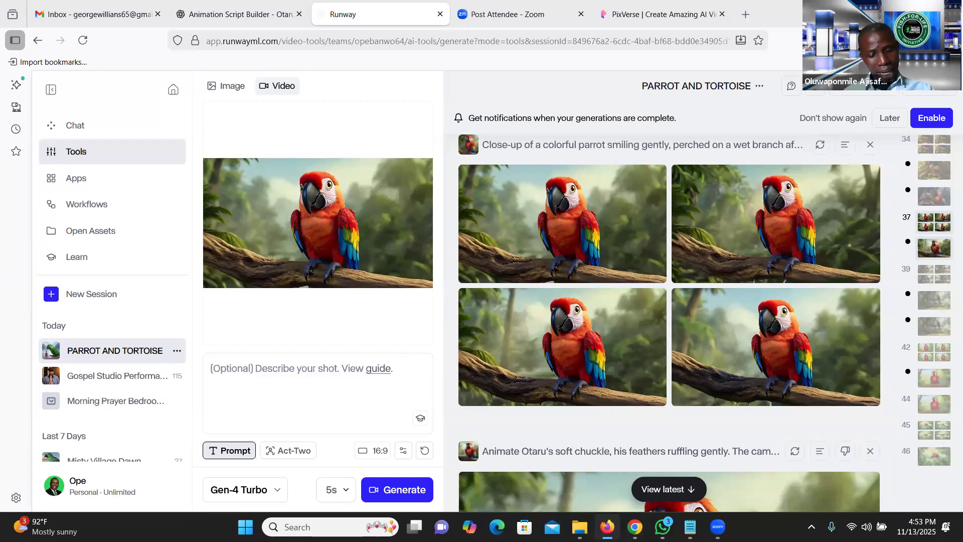
pyautogui.hotkey('ctrl', 'v')
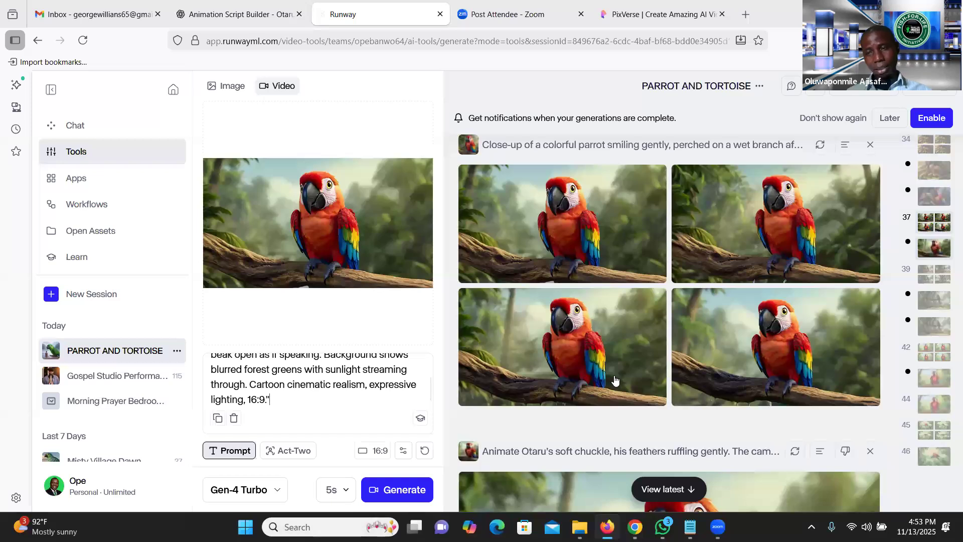
# View the speaking-parrot video's download options in Runway and find the wide cinematic view clip in the Downloads folder
pyautogui.click(935, 379)
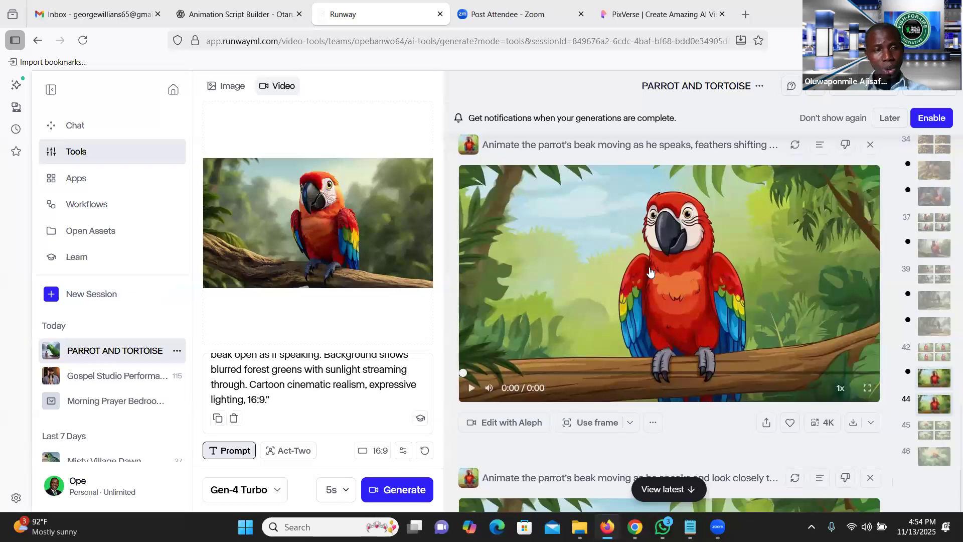
pyautogui.rightClick(643, 252)
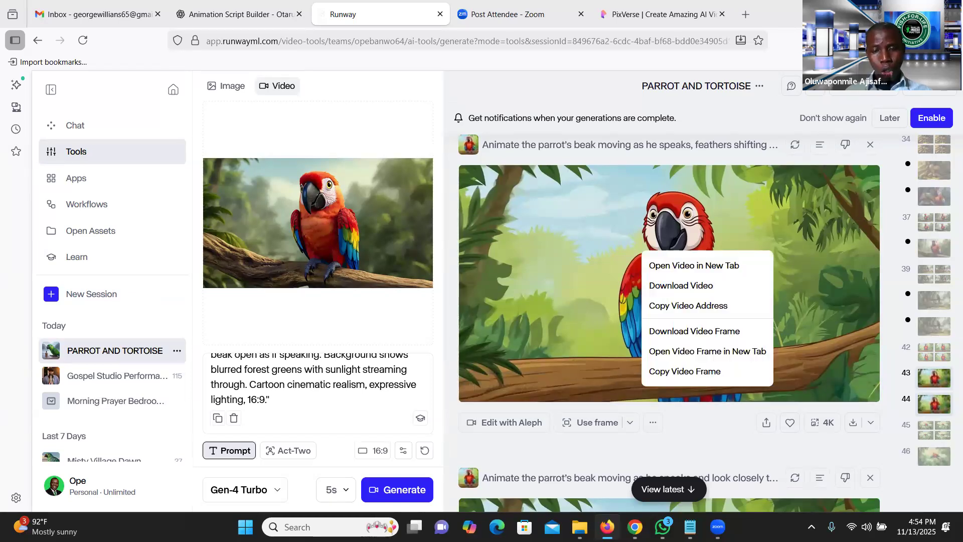
pyautogui.click(580, 528)
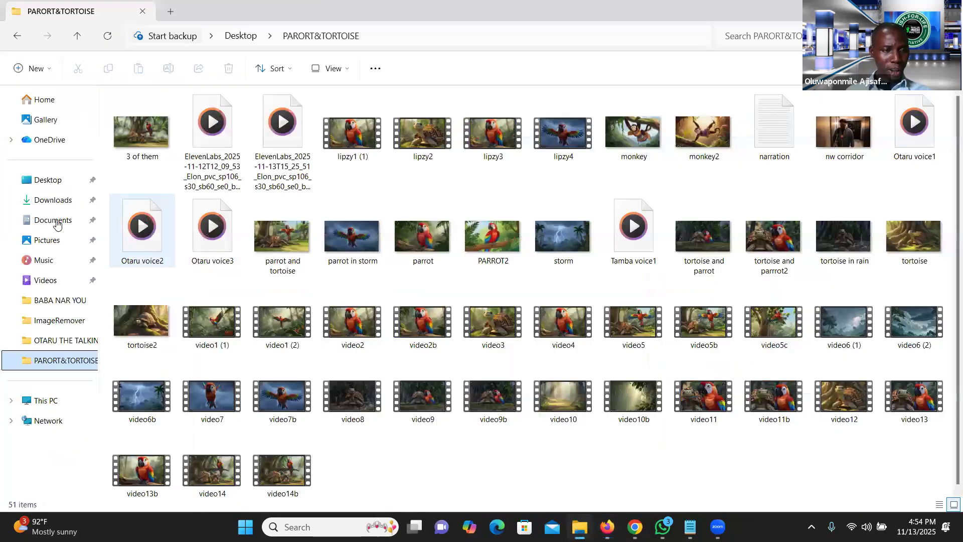
pyautogui.click(52, 202)
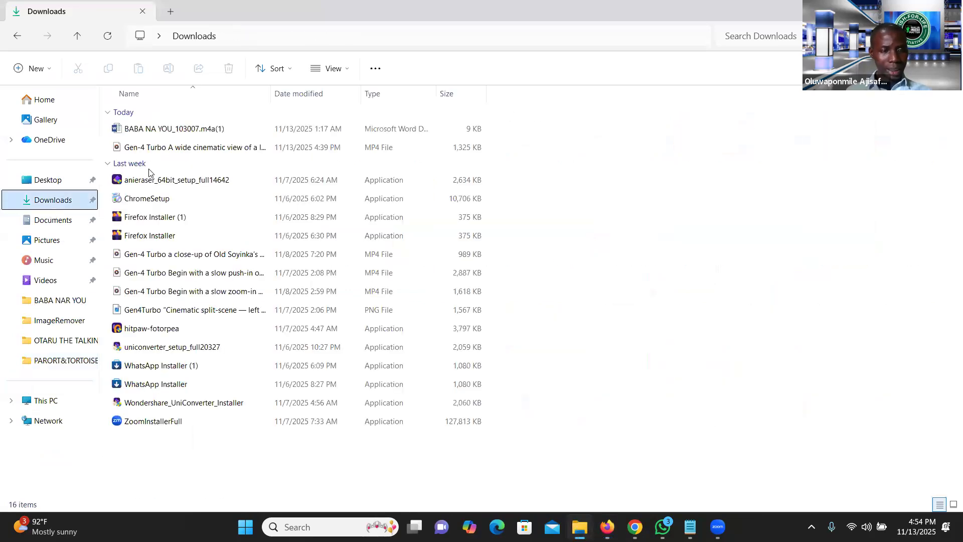
pyautogui.click(171, 149)
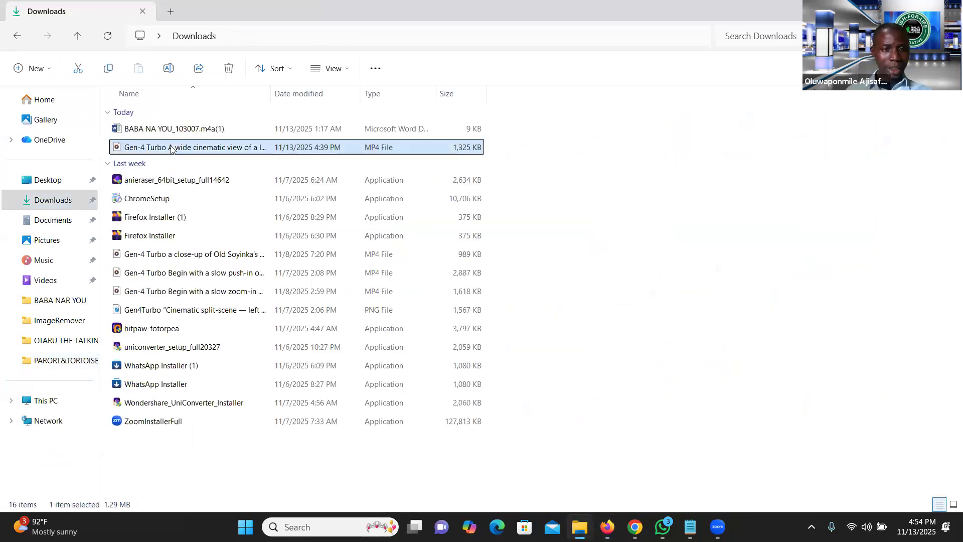
pyautogui.rightClick(172, 149)
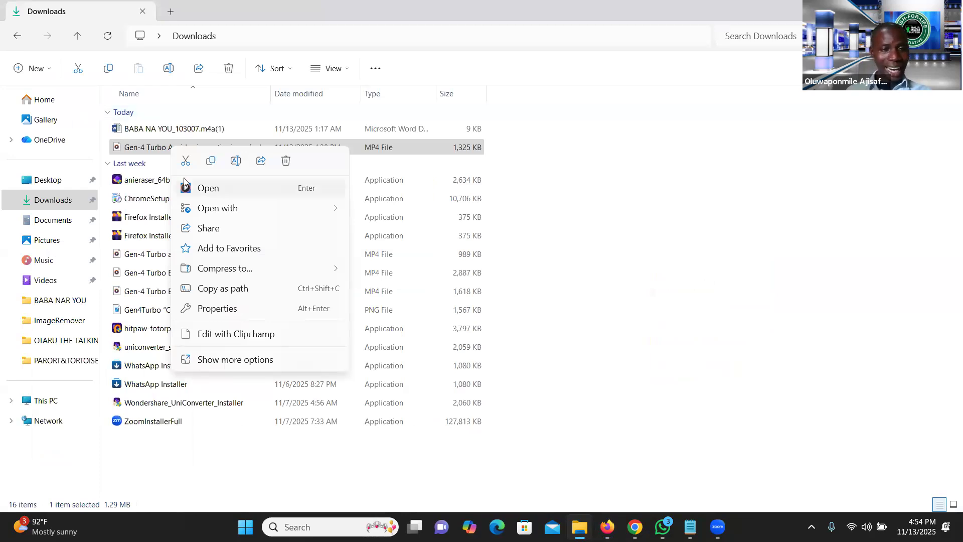
pyautogui.moveTo(578, 524)
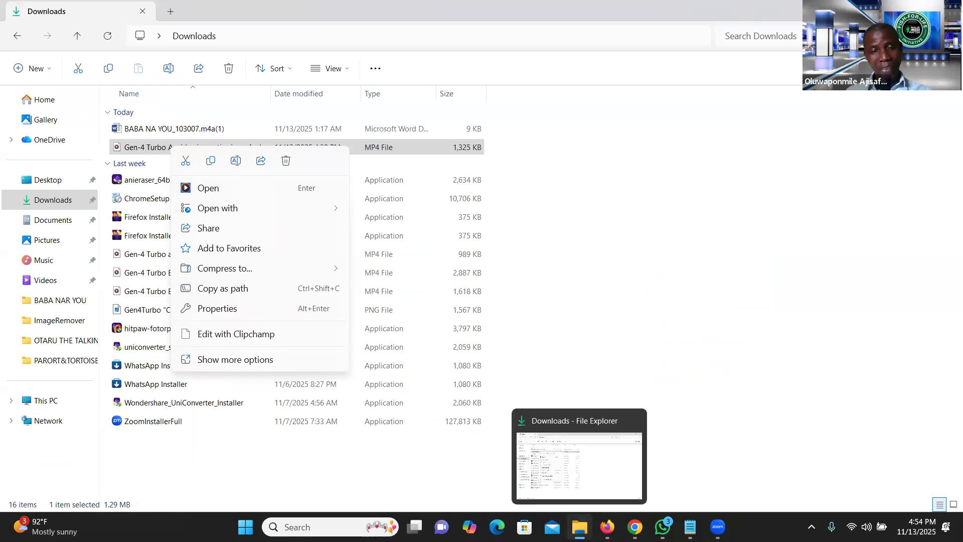
pyautogui.click(607, 527)
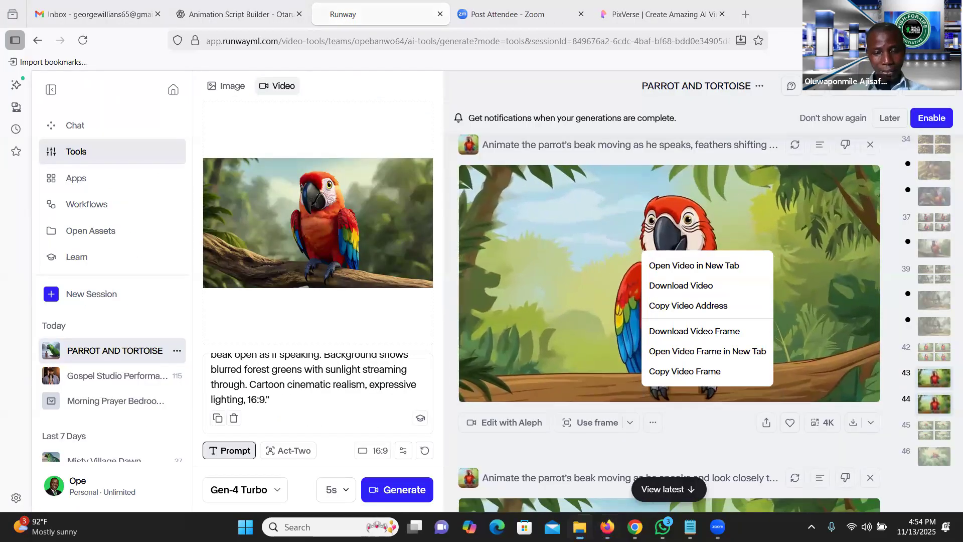
# Preview video2 from the PARORT&TORTOISE folder, close the player and return to Runway
pyautogui.click(579, 527)
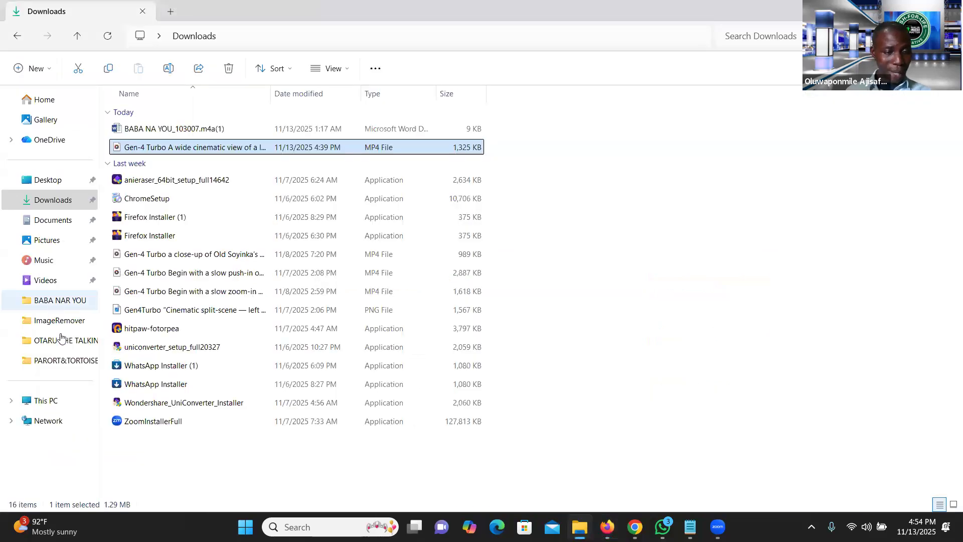
pyautogui.click(58, 357)
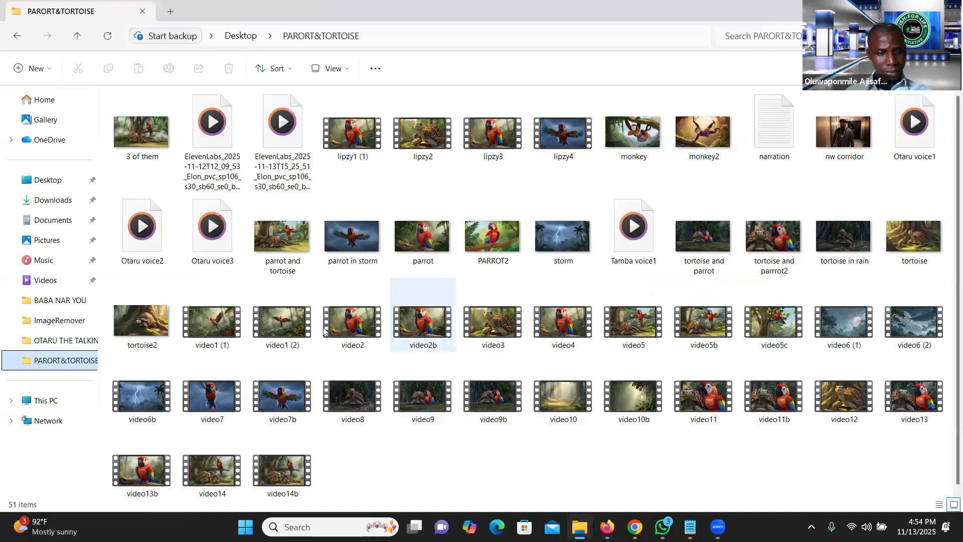
pyautogui.doubleClick(355, 326)
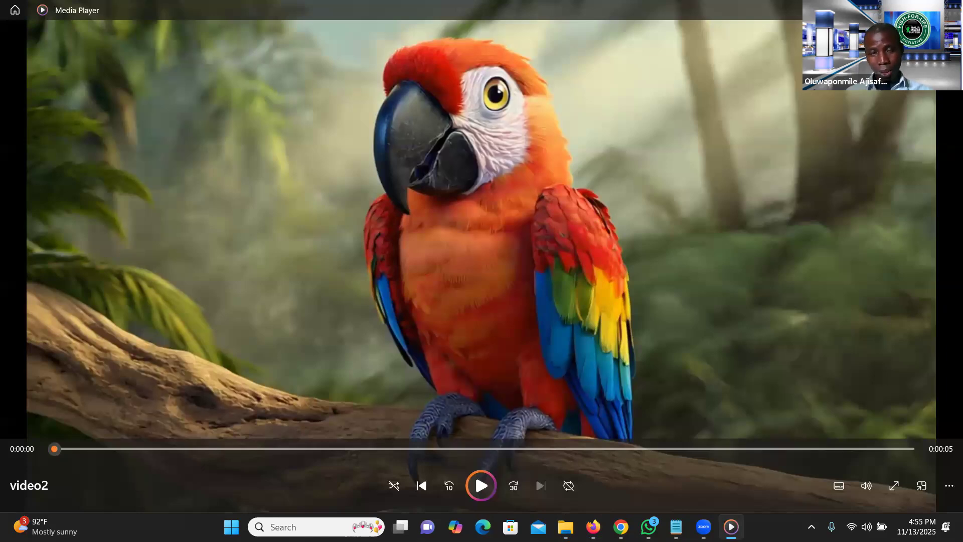
pyautogui.hotkey('alt', 'F4')
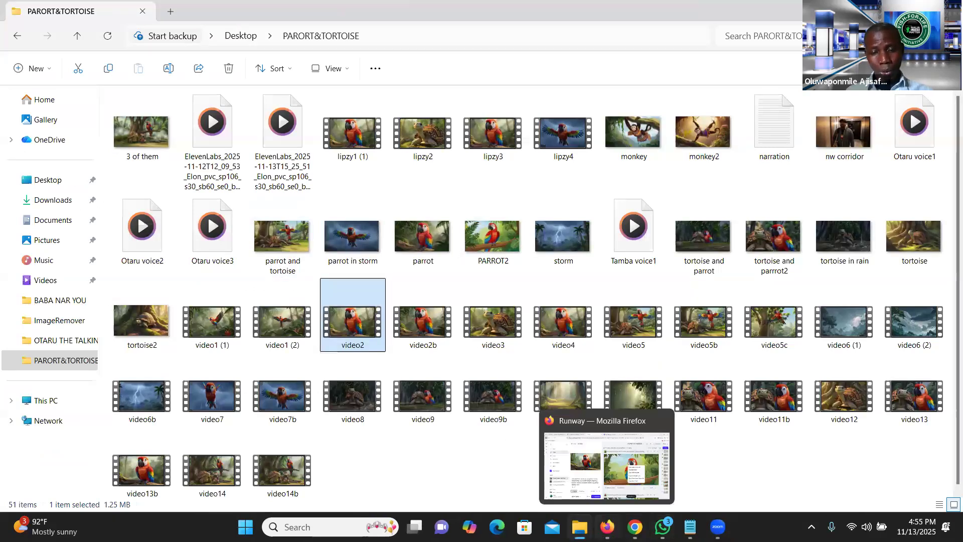
pyautogui.click(607, 527)
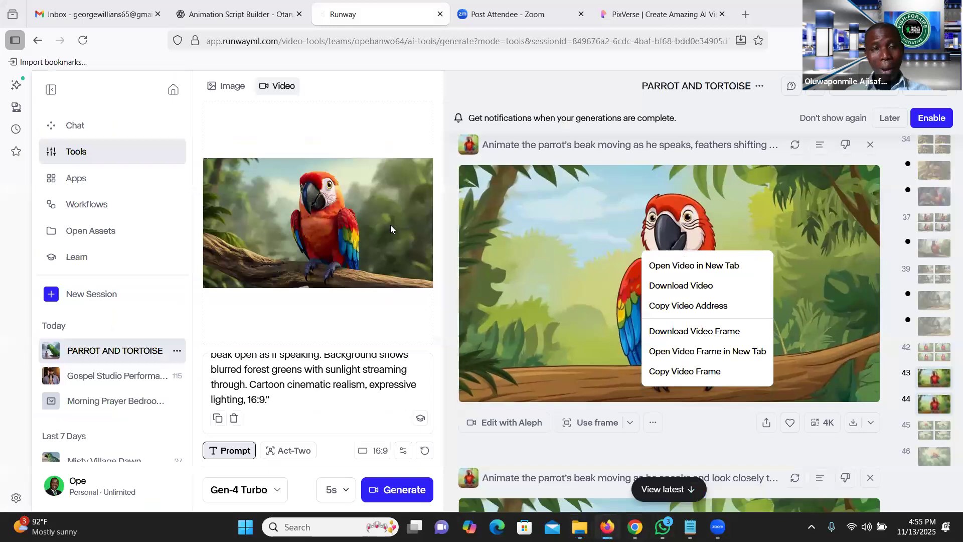
# Review Otaru's Shot 2 dialogue and the Shot 1 narration in the ChatGPT animation script
pyautogui.moveTo(249, 2)
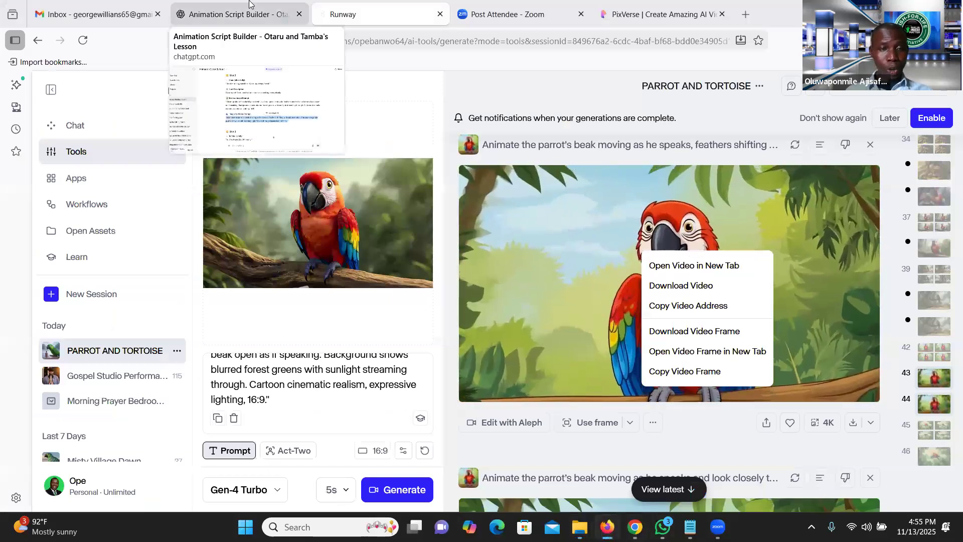
pyautogui.click(250, 2)
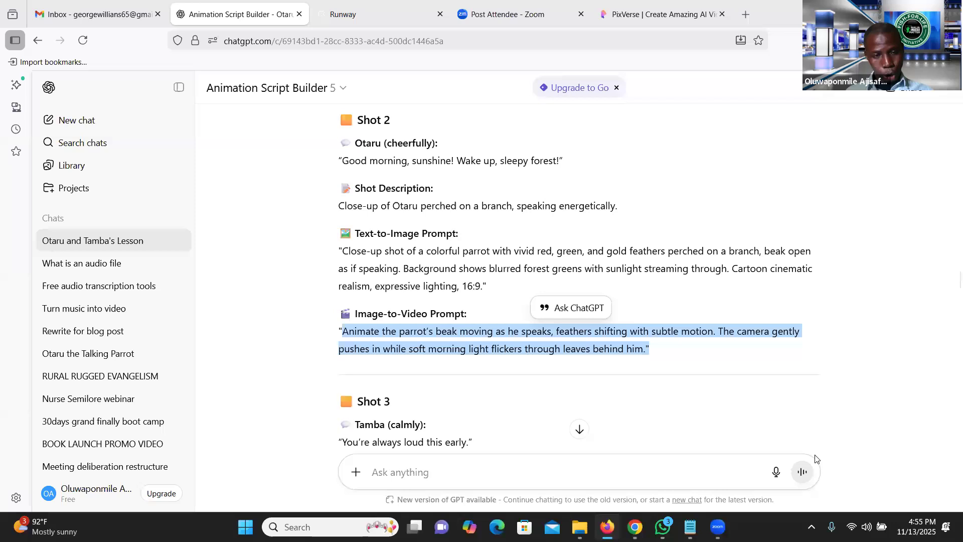
pyautogui.scroll(-1, 818, 459)
pyautogui.scroll(1, 816, 459)
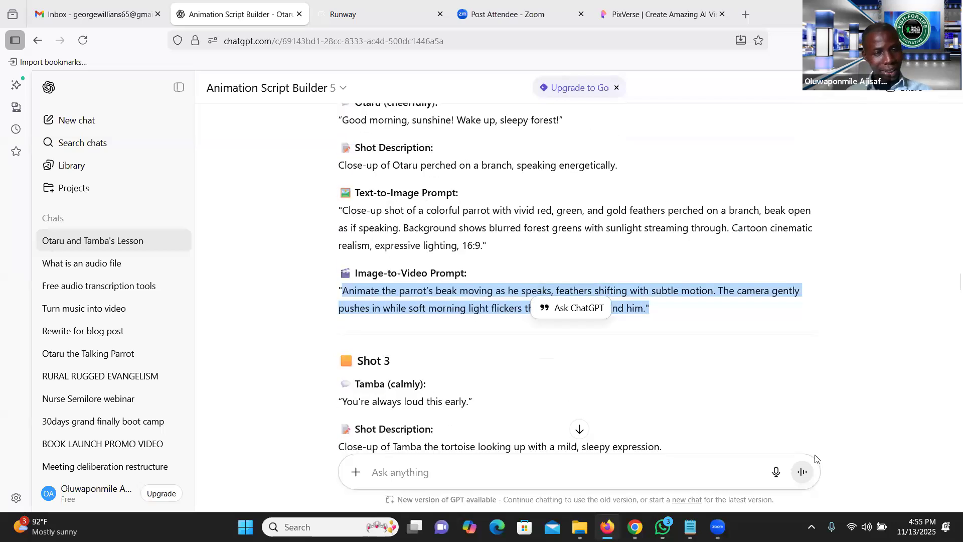
pyautogui.scroll(1, 816, 459)
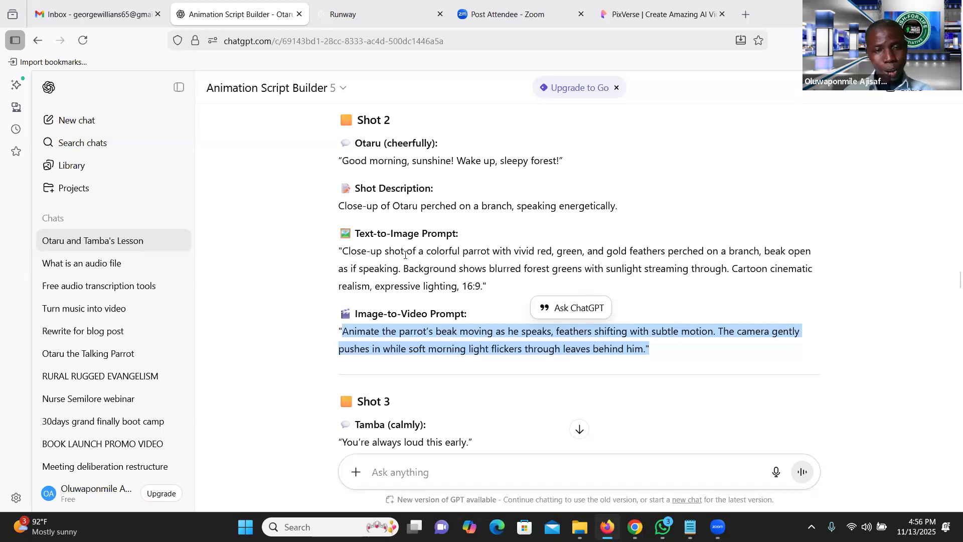
pyautogui.doubleClick(385, 160)
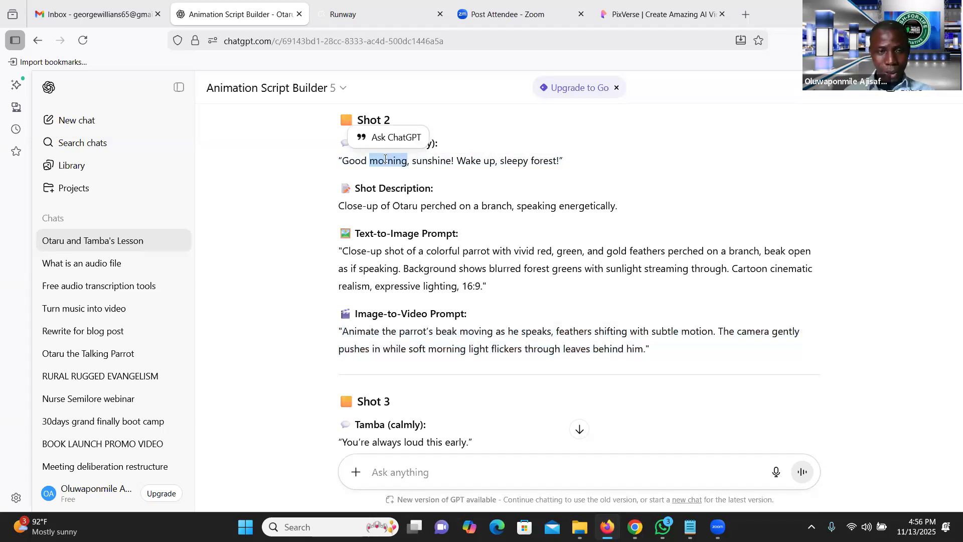
pyautogui.scroll(7, 384, 160)
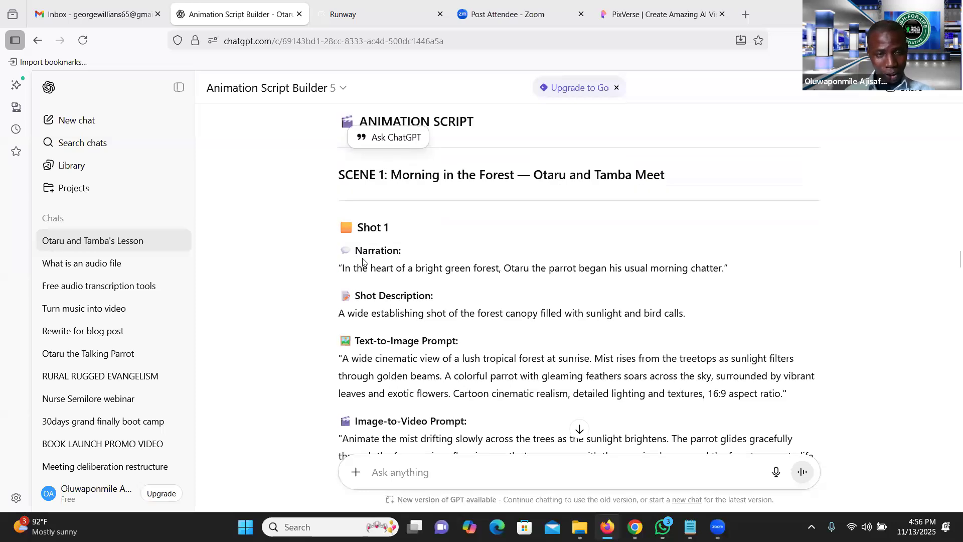
pyautogui.doubleClick(386, 268)
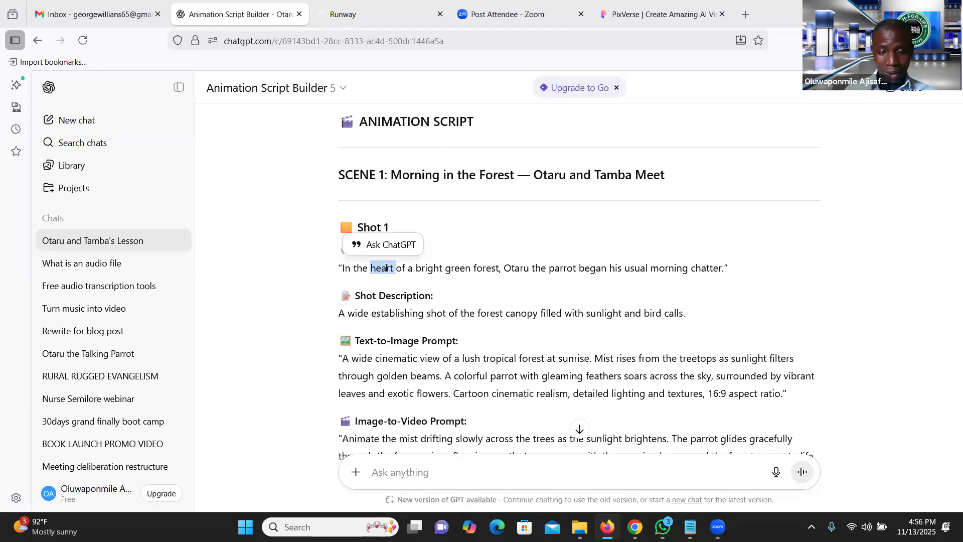
# Copy Otaru's Shot 2 line "Good morning, sunshine! Wake up, sleepy forest!" from ChatGPT and replace the ElevenLabs speech text with it
pyautogui.scroll(-5, 387, 268)
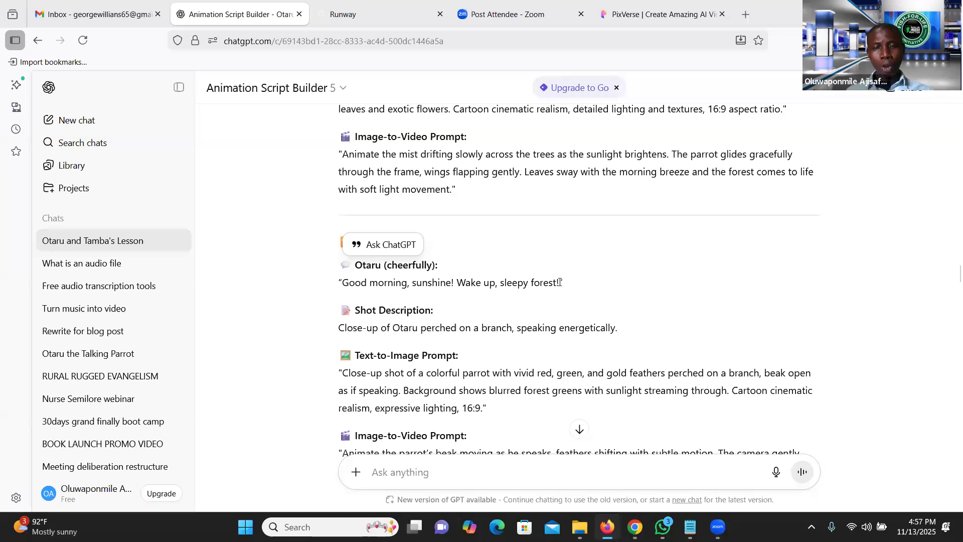
pyautogui.moveTo(560, 282); pyautogui.dragTo(340, 284)
pyautogui.hotkey('ctrl', 'c')
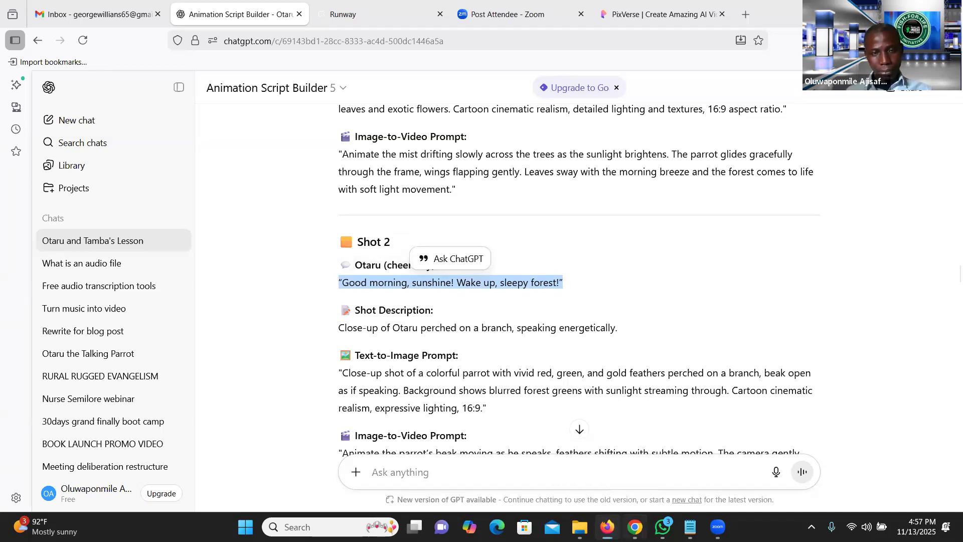
pyautogui.hotkey('alt', 'Tab')
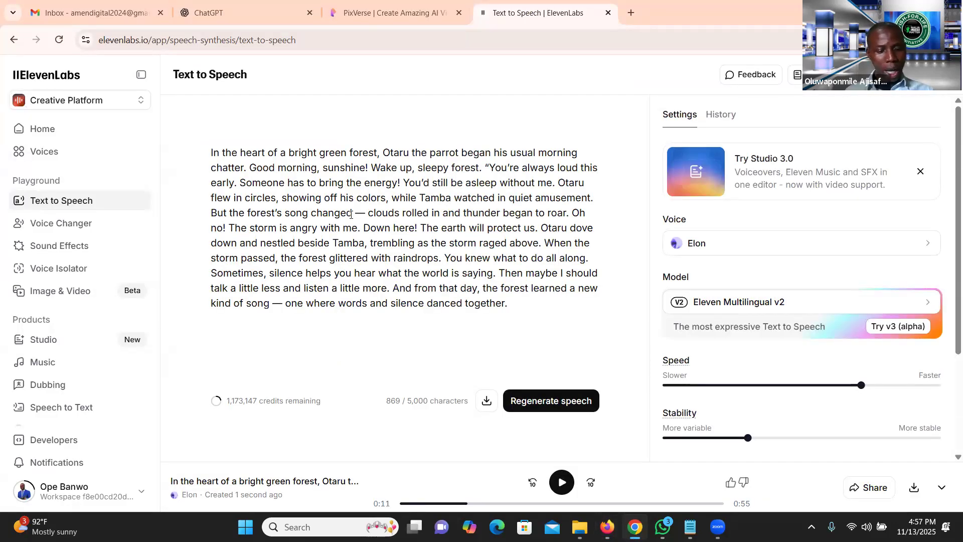
pyautogui.hotkey('ctrl', 'a')
pyautogui.press('BackSpace')
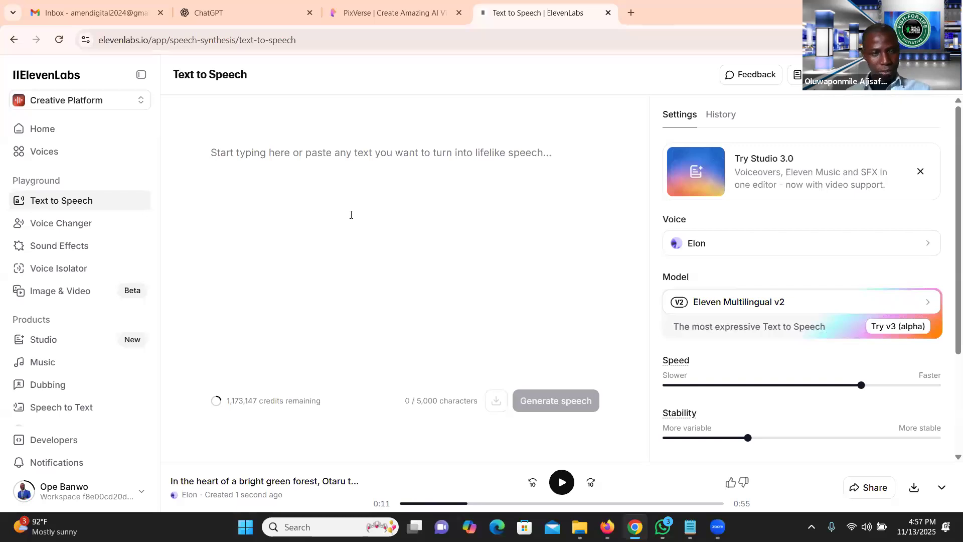
pyautogui.hotkey('ctrl', 'v')
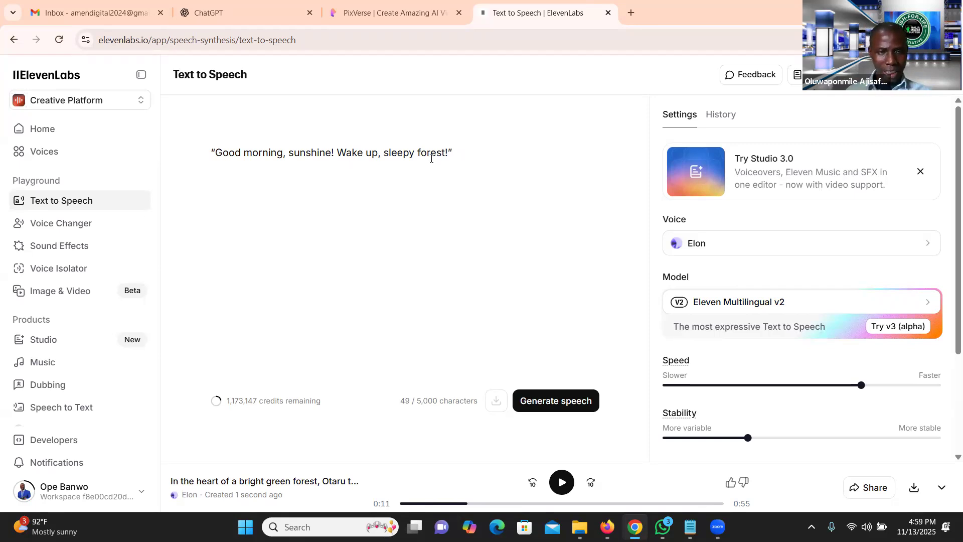
# Browse the available ElevenLabs voices and preview Bill, Brian, Adebayo and Alice for Otaru's line
pyautogui.click(902, 250)
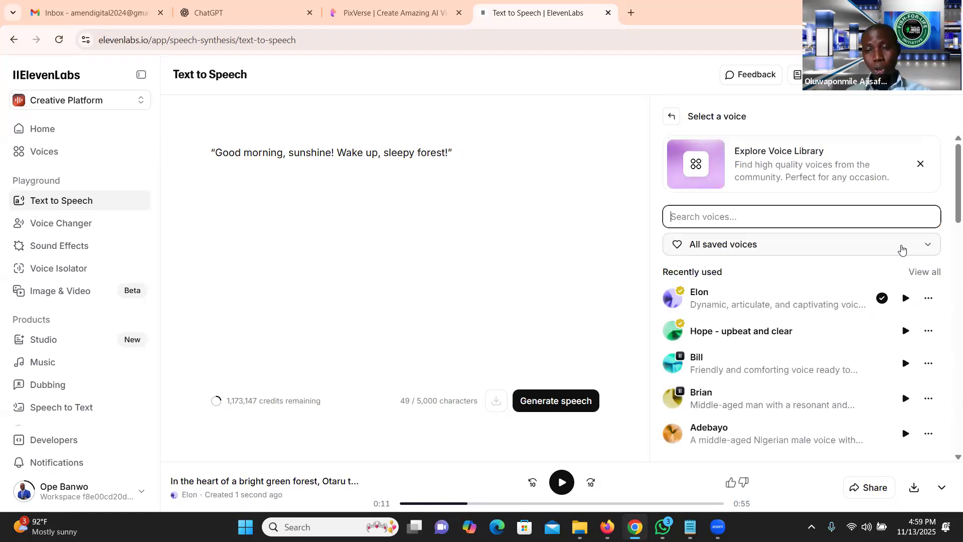
pyautogui.moveTo(956, 210)
pyautogui.mouseDown()
pyautogui.moveTo(949, 290)
pyautogui.moveTo(949, 213)
pyautogui.mouseUp()
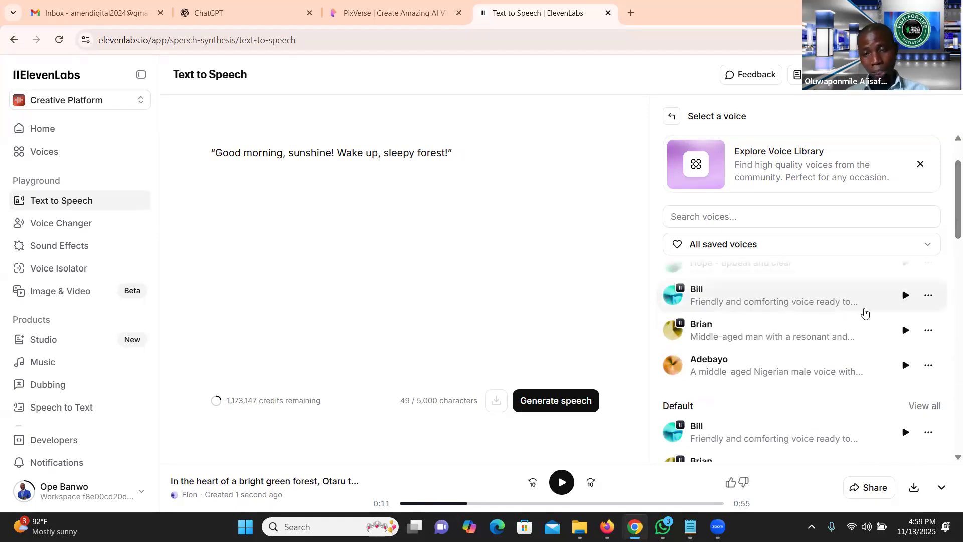
pyautogui.click(906, 296)
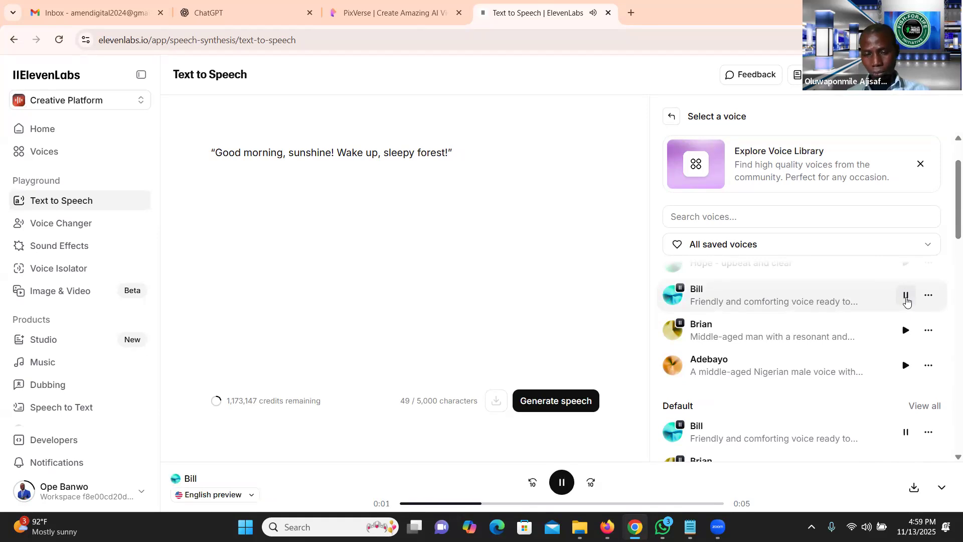
pyautogui.click(906, 297)
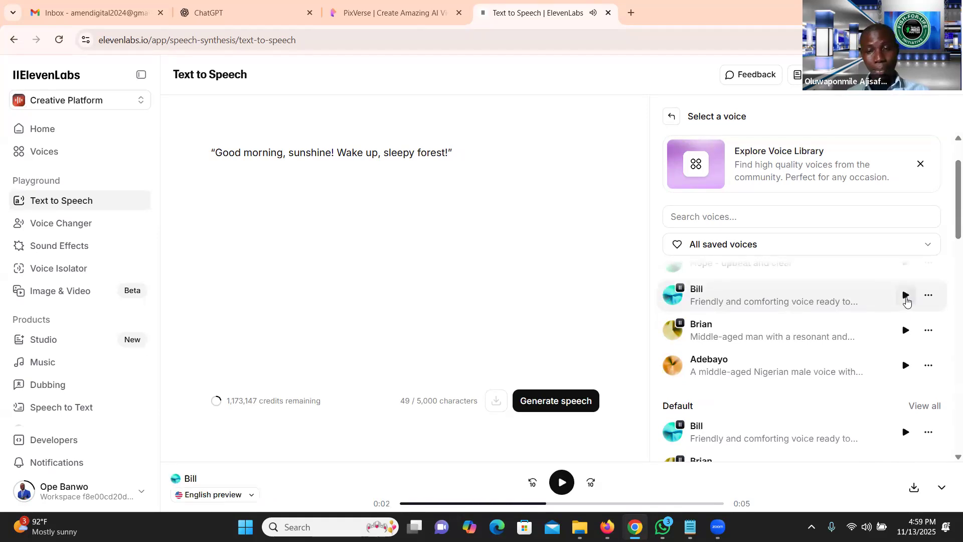
pyautogui.click(906, 331)
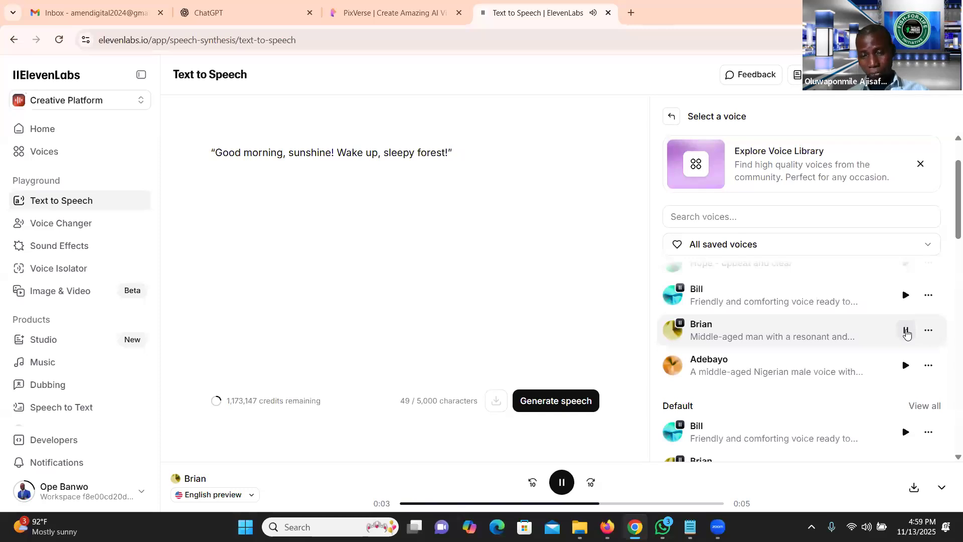
pyautogui.click(906, 331)
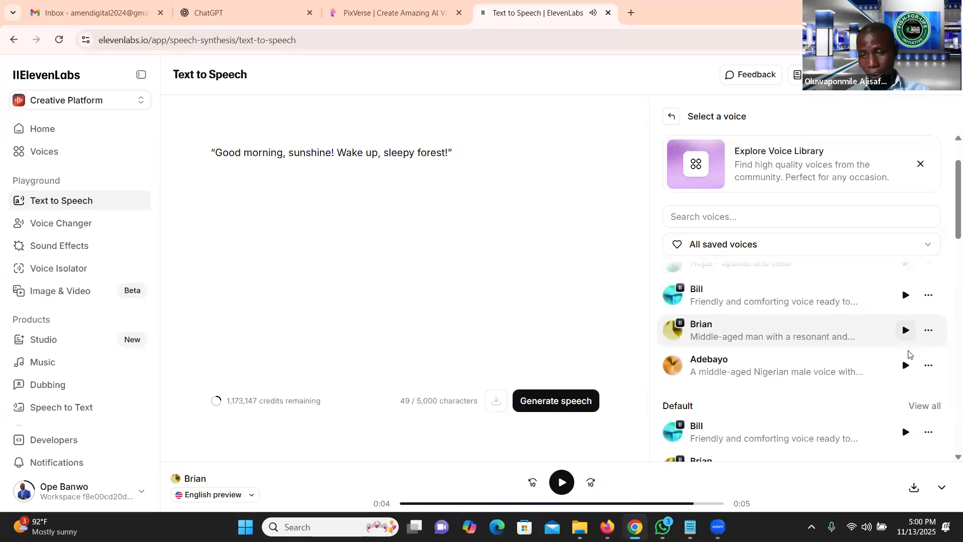
pyautogui.click(906, 366)
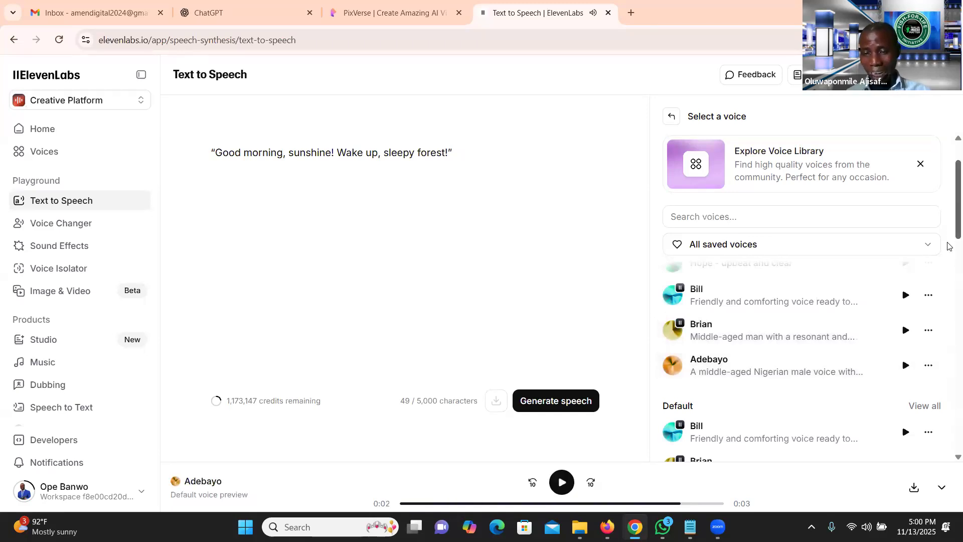
pyautogui.scroll(-4, 949, 256)
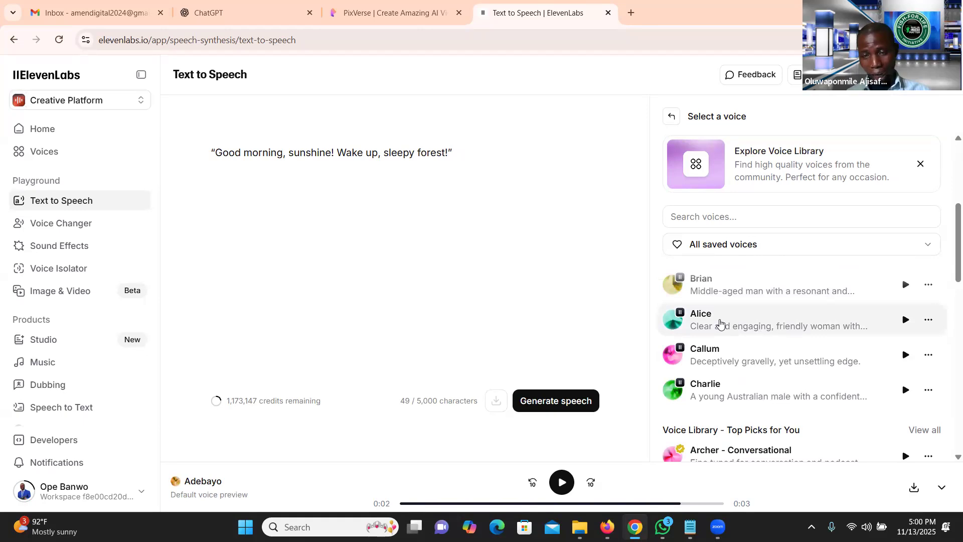
pyautogui.click(906, 322)
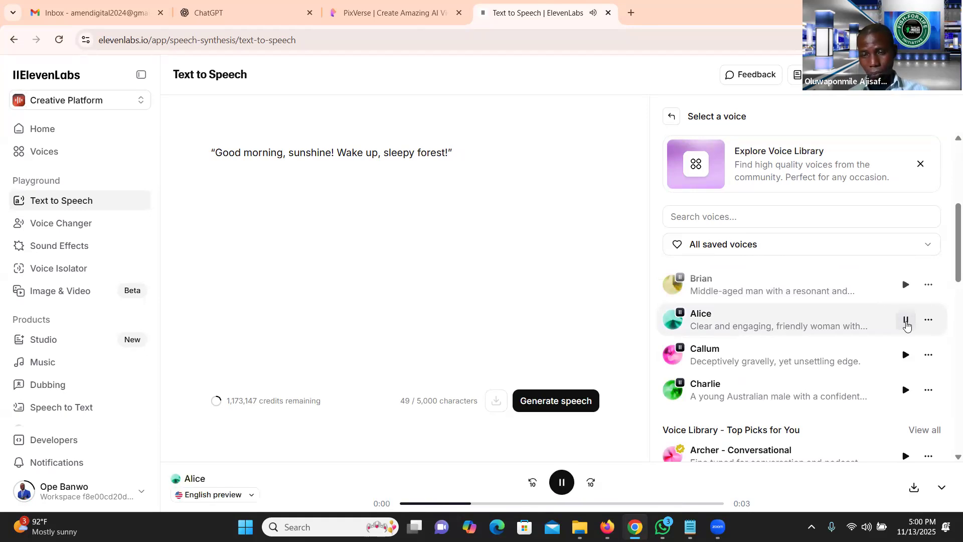
pyautogui.click(906, 321)
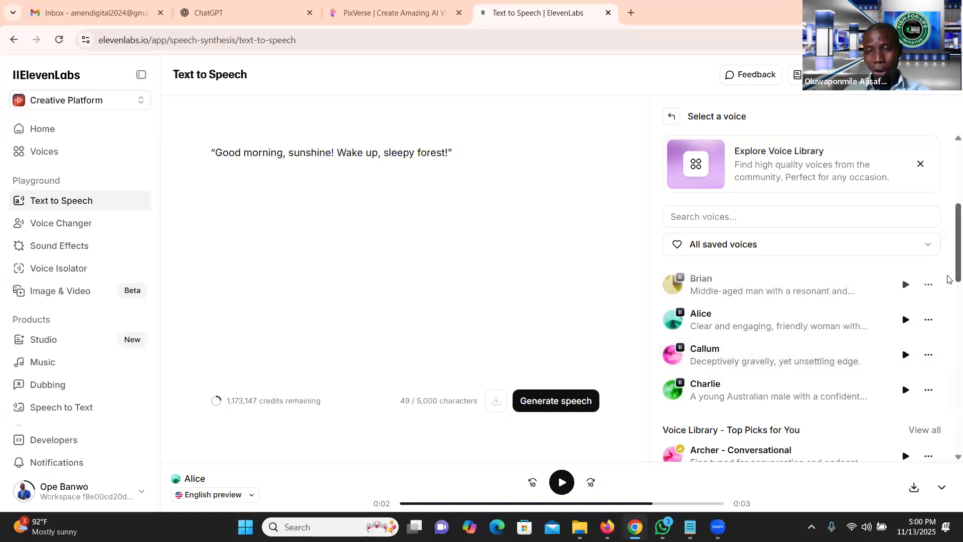
# Preview and select the "Hope - upbeat and clear" voice, and generate speech from Otaru's Shot 2 line
pyautogui.scroll(-1, 949, 288)
pyautogui.scroll(-10, 950, 288)
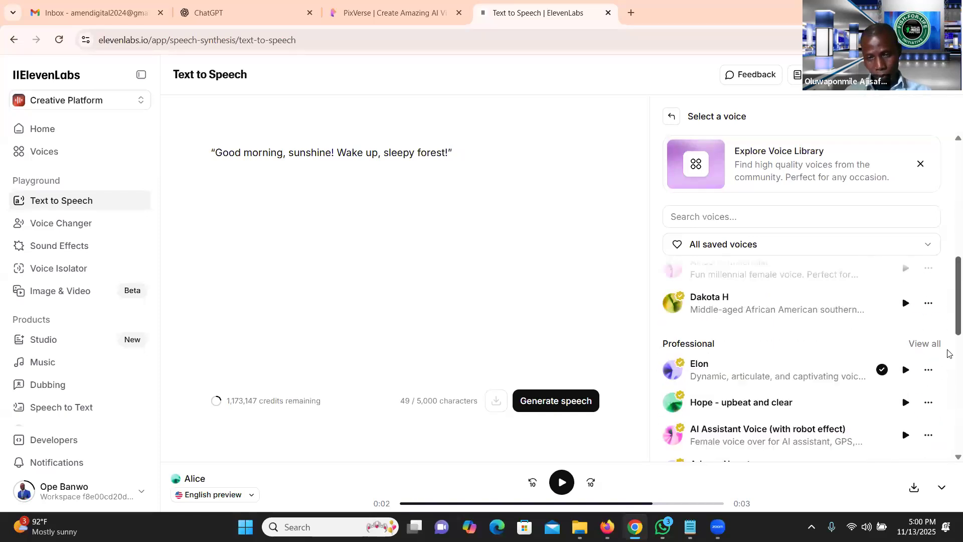
pyautogui.scroll(4, 950, 339)
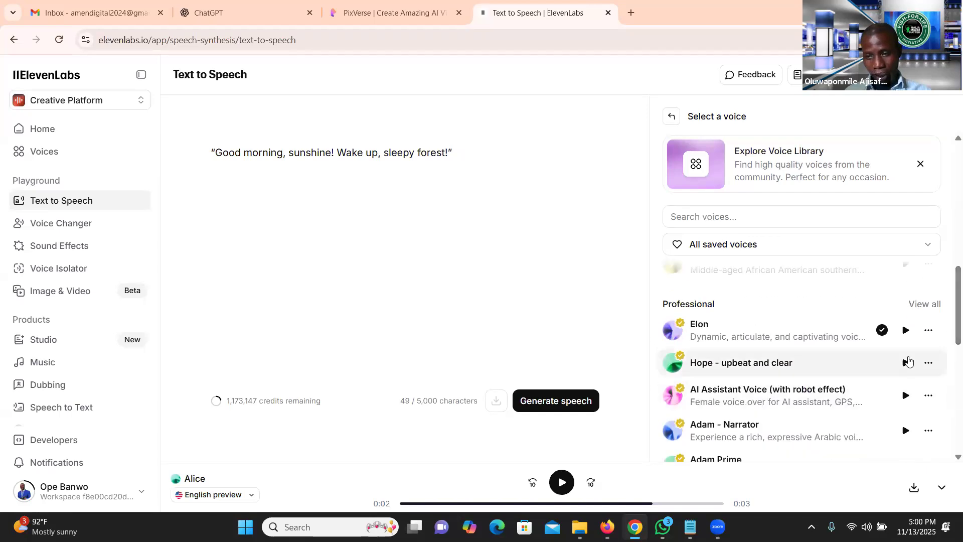
pyautogui.click(905, 363)
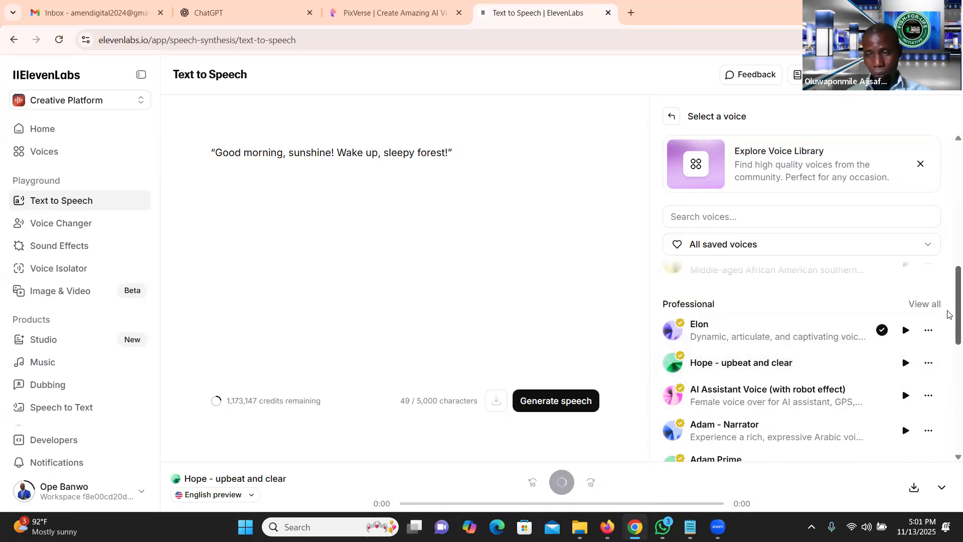
pyautogui.scroll(-1, 949, 325)
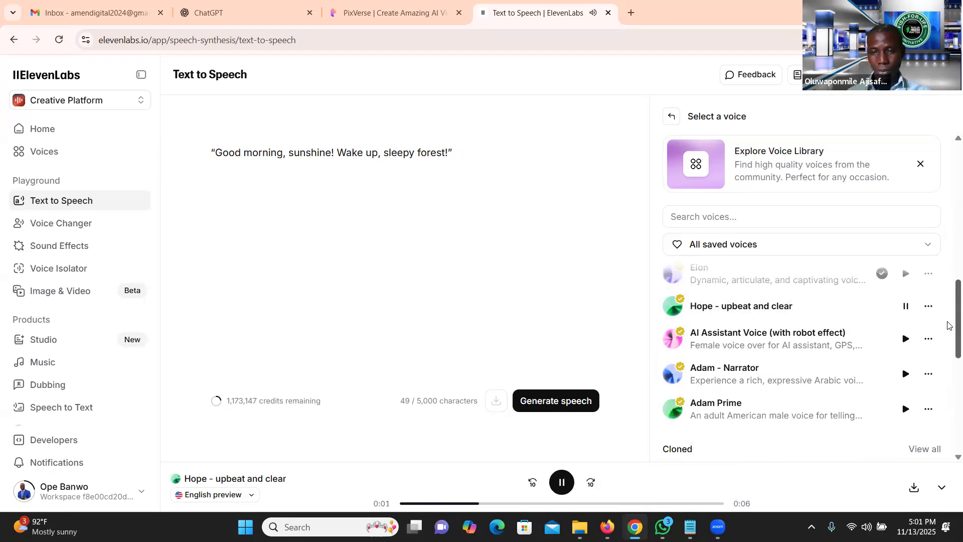
pyautogui.click(907, 308)
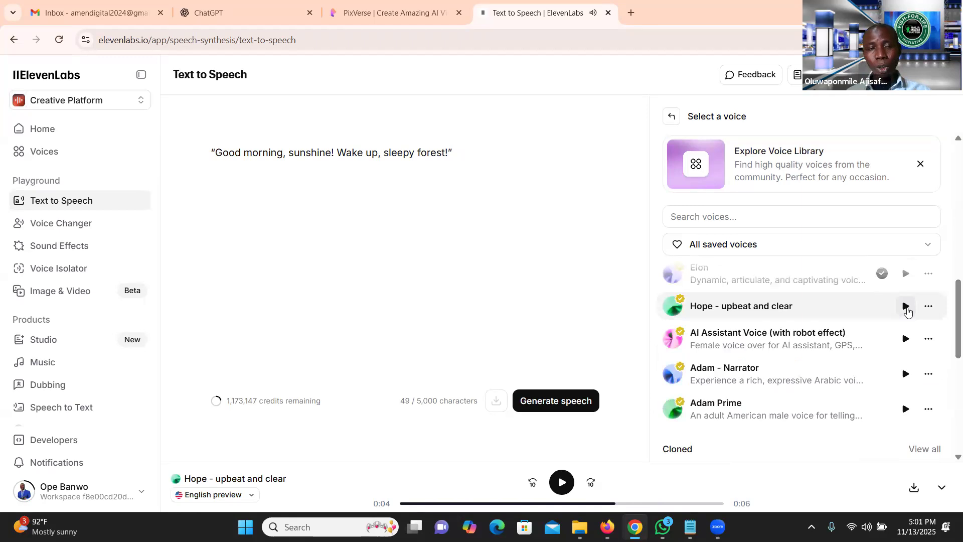
pyautogui.click(779, 312)
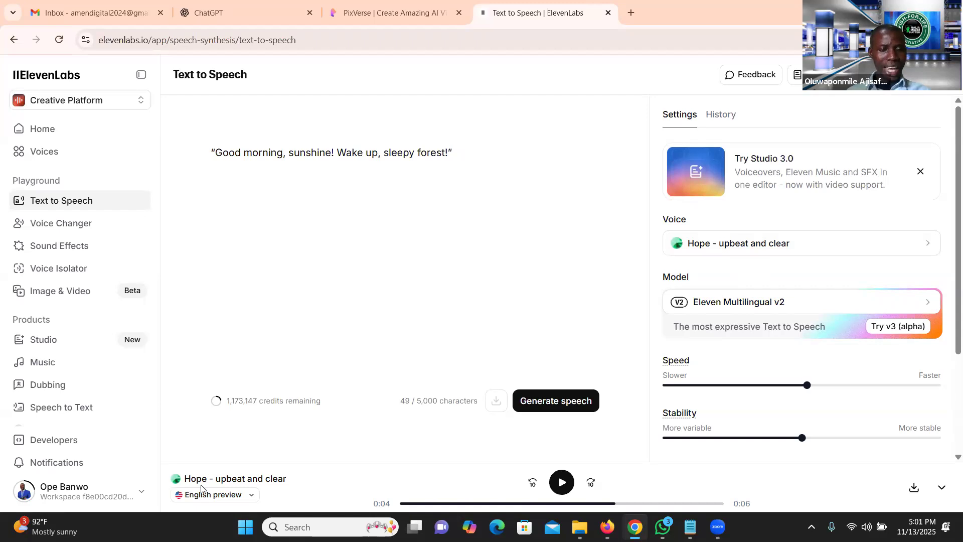
pyautogui.click(562, 409)
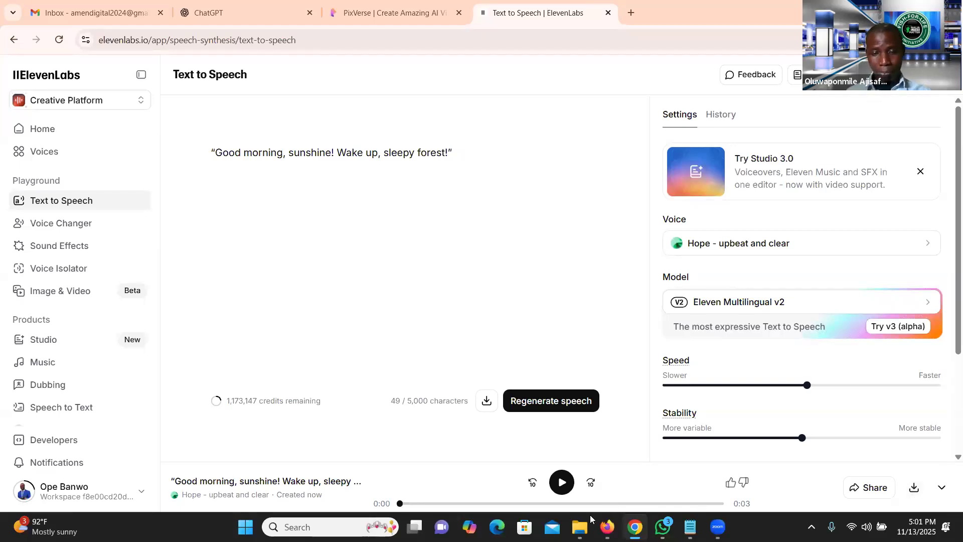
# Check the Downloads folder in File Explorer and play Otaru voice1 from the PARORT&TORTOISE folder, closing the player when finished
pyautogui.click(580, 527)
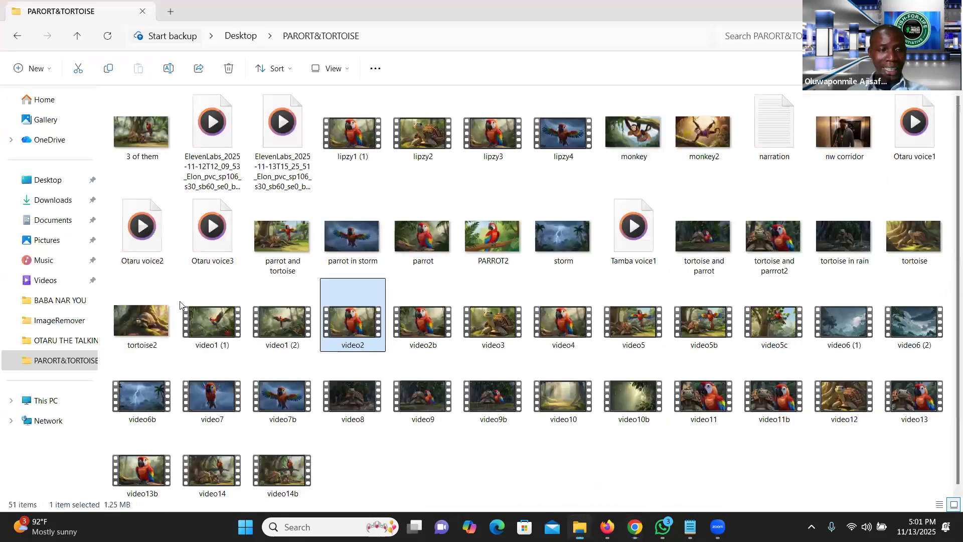
pyautogui.click(53, 201)
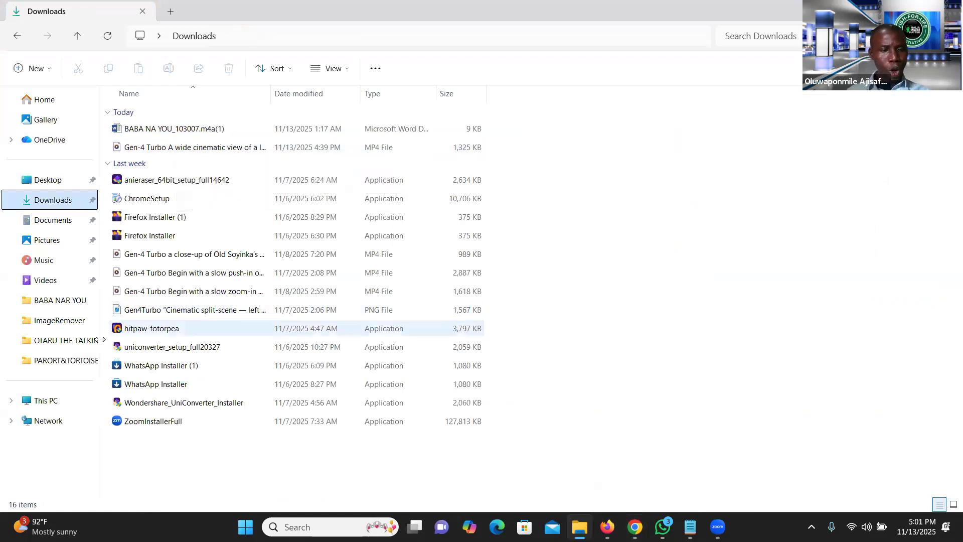
pyautogui.click(62, 366)
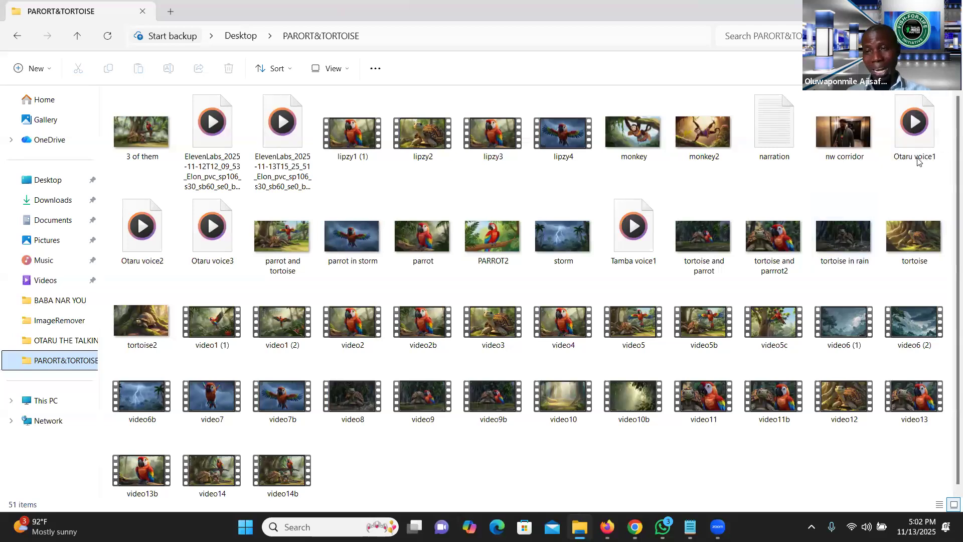
pyautogui.click(915, 133)
pyautogui.doubleClick(915, 133)
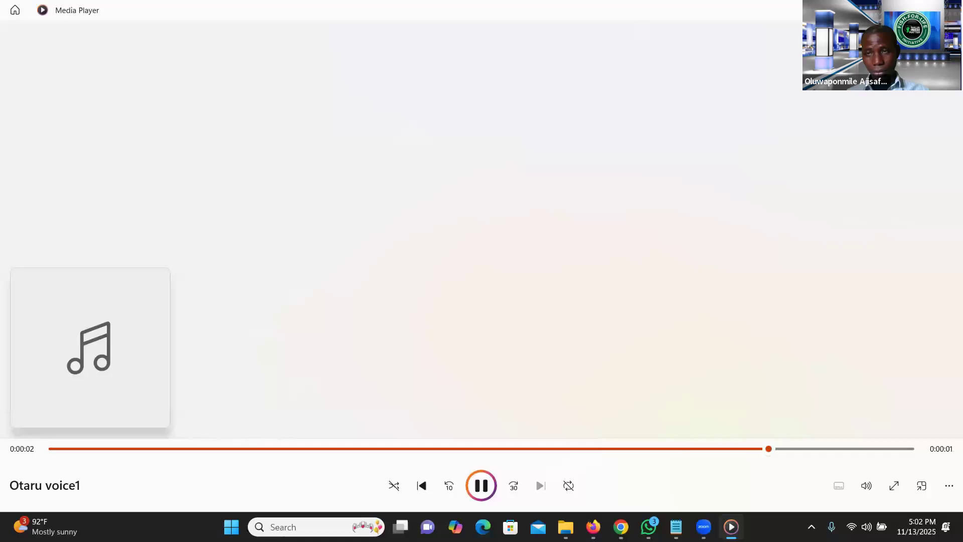
pyautogui.hotkey('alt', 'F4')
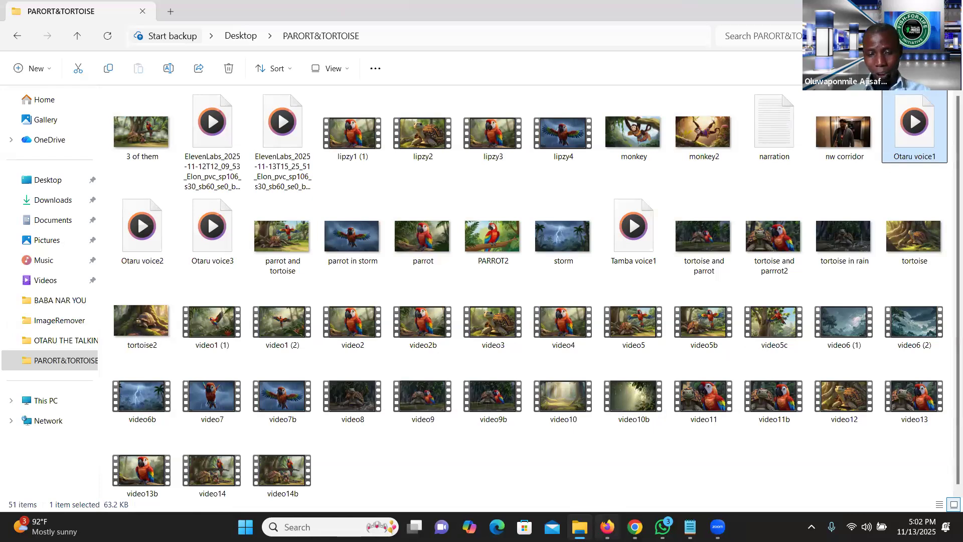
# Switch to the ChatGPT animation script in Firefox and review Otaru's cheerful line in Shot 2
pyautogui.click(607, 526)
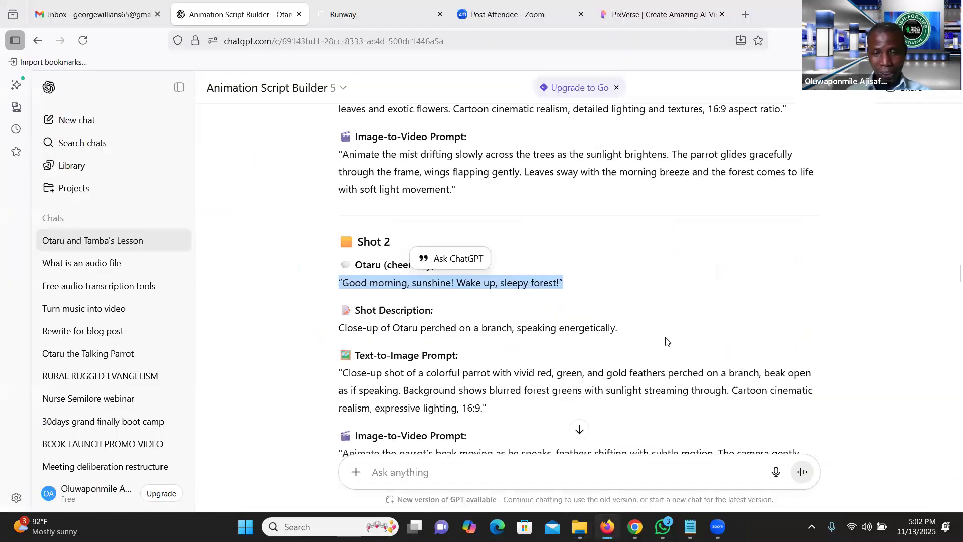
pyautogui.doubleClick(355, 283)
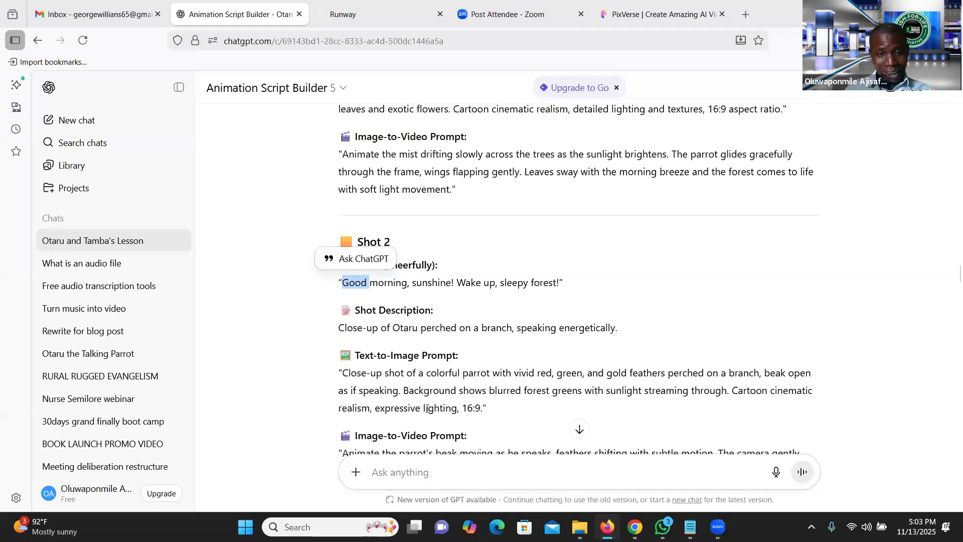
pyautogui.click(476, 284)
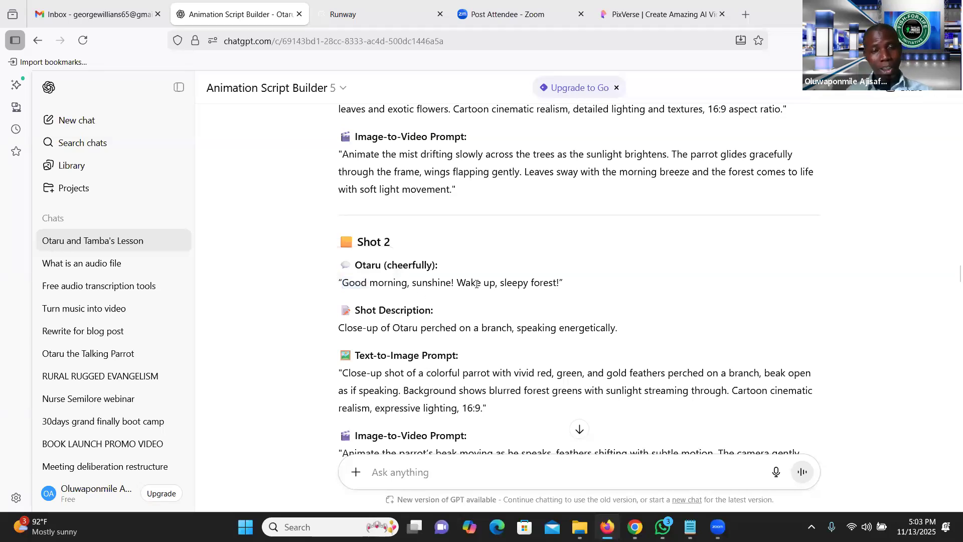